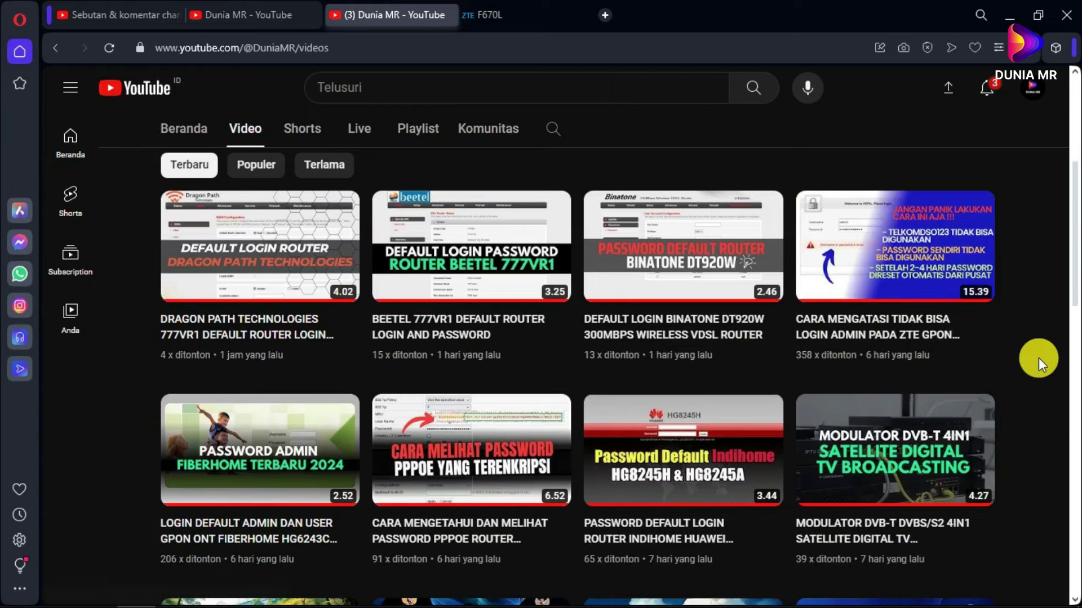
- Move between the YouTube channel tabs and settle on the router's Device Management page
scroll(1038, 358, up, 1)
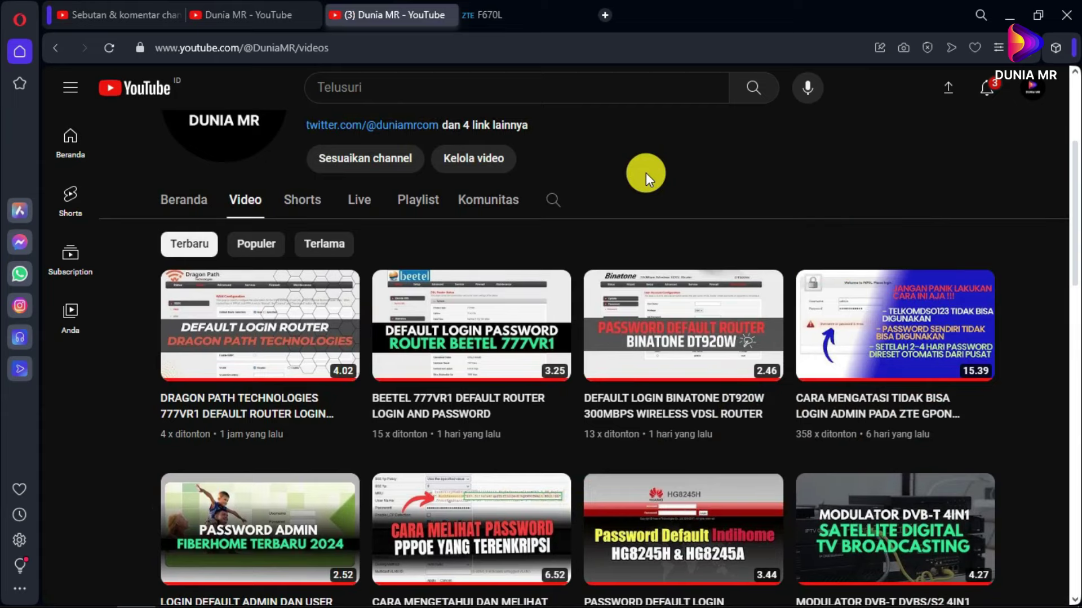
click(556, 17)
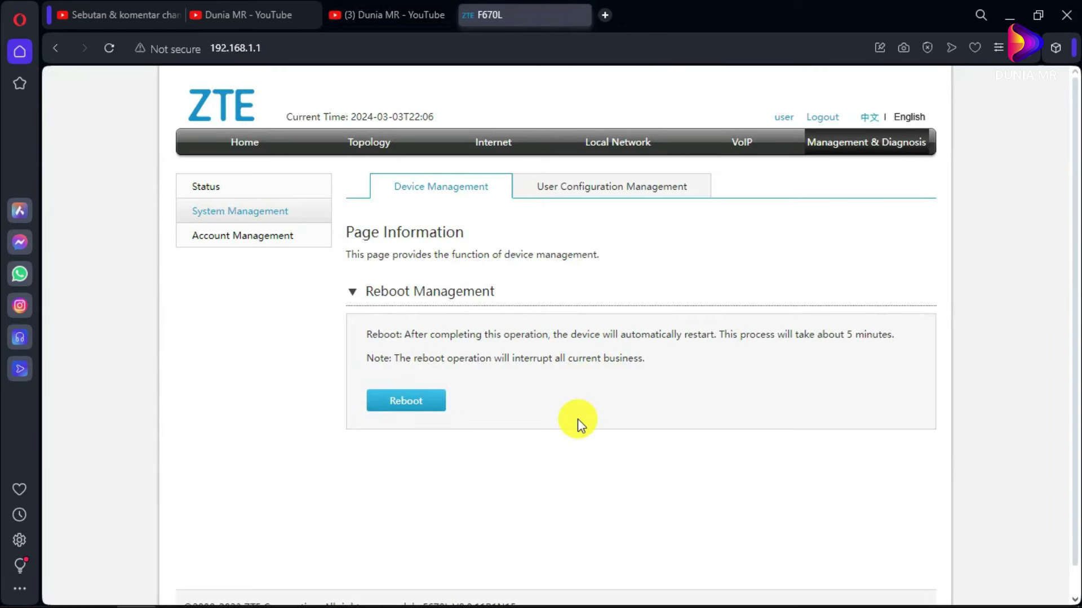
click(374, 11)
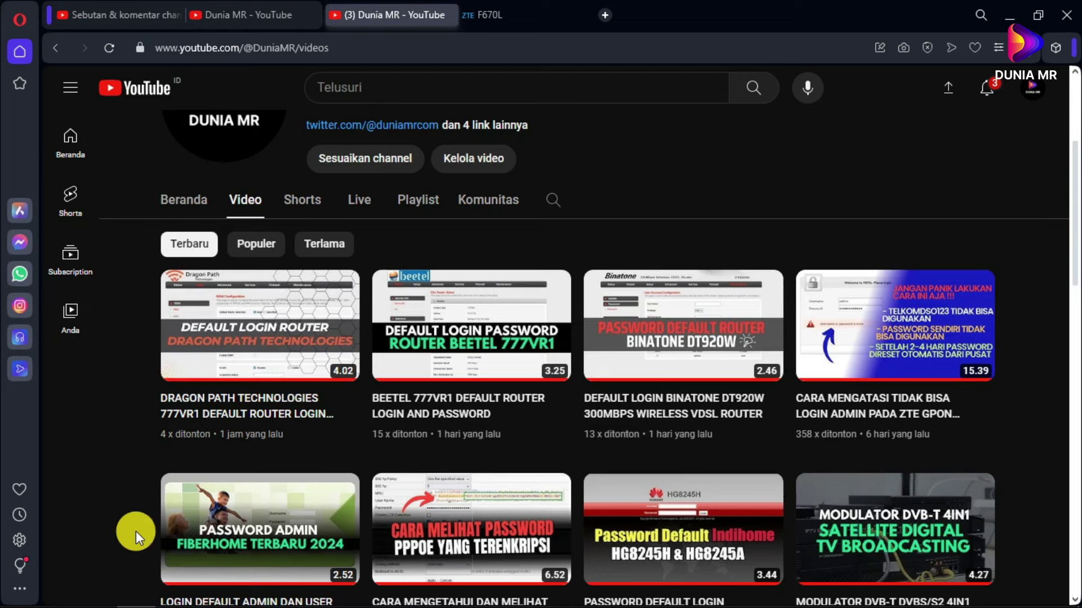
click(510, 13)
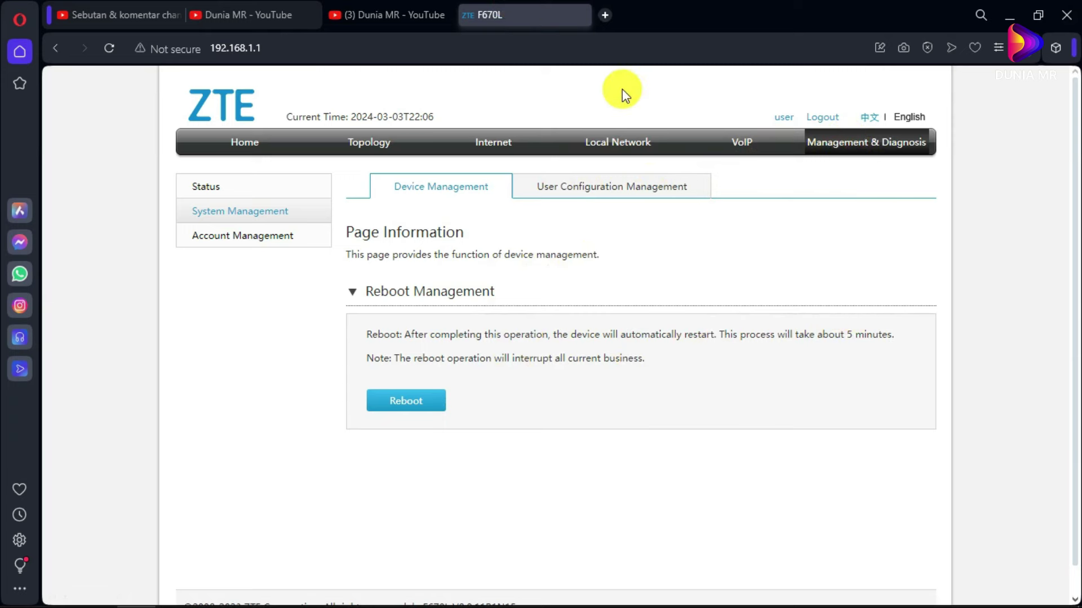
click(254, 15)
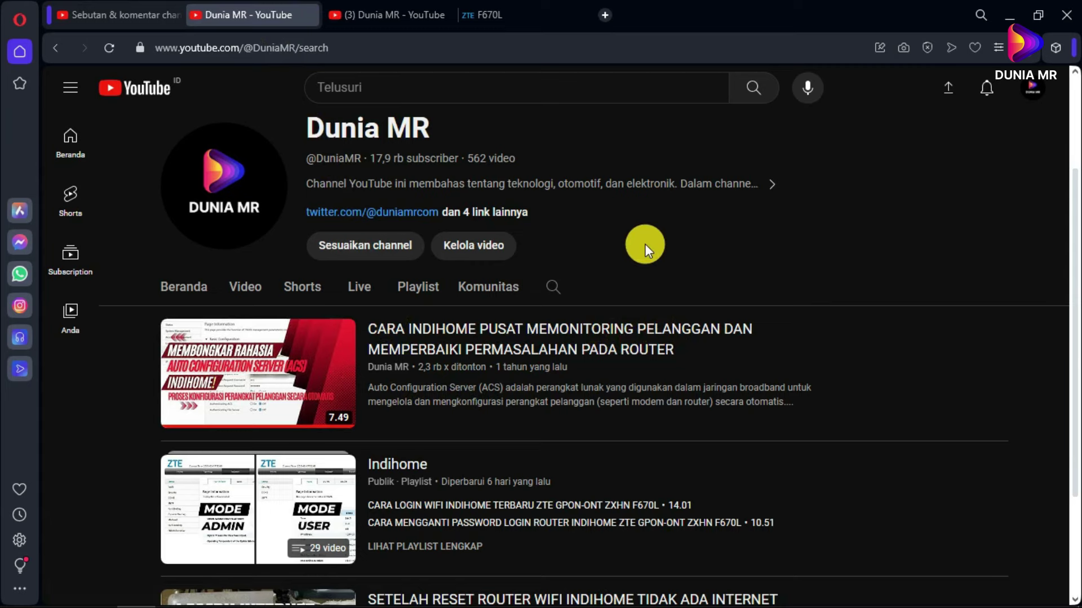
click(431, 15)
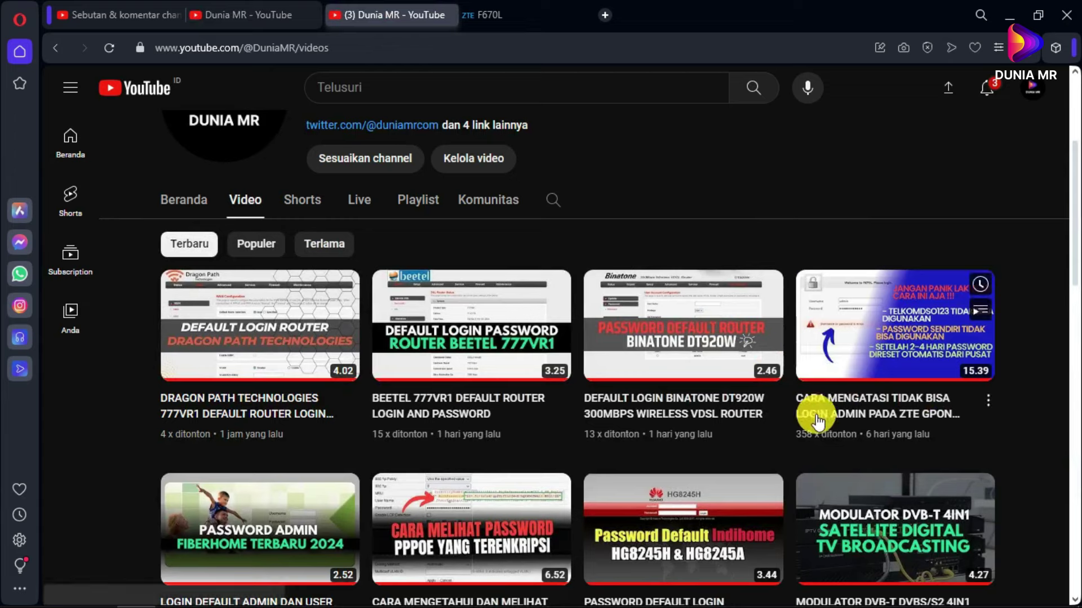
mouse_move(877, 412)
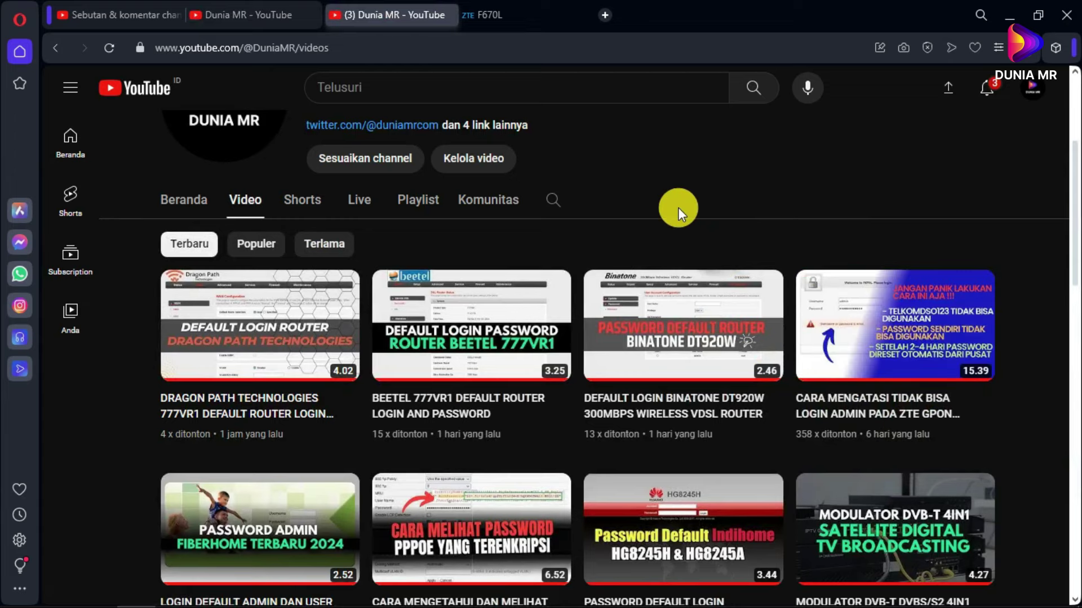
click(542, 14)
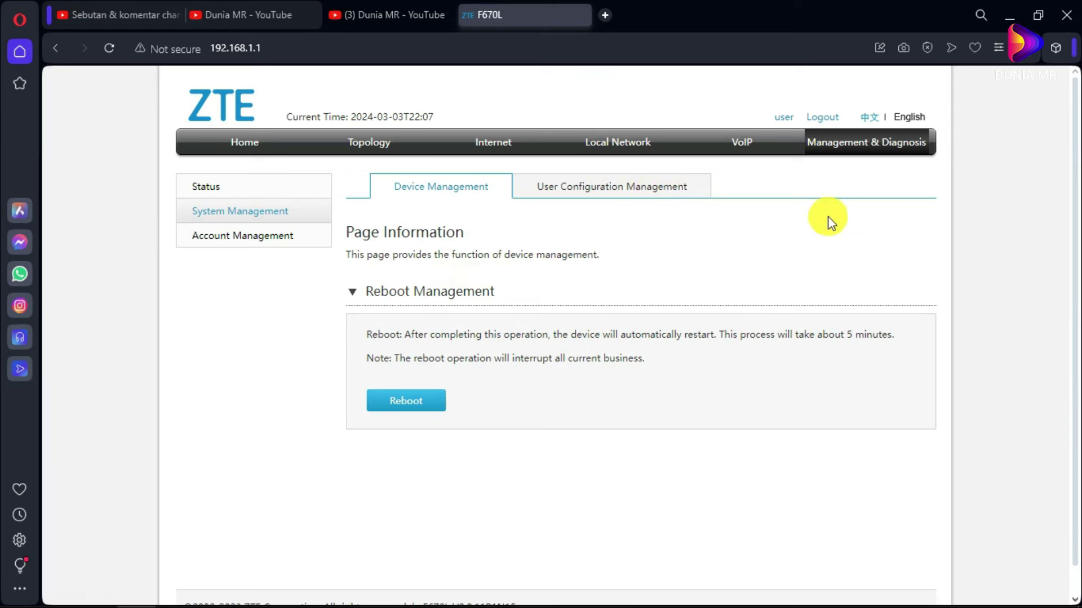
- On User Configuration Management, try the config.bin backup download and dismiss the IDM failure error
click(611, 191)
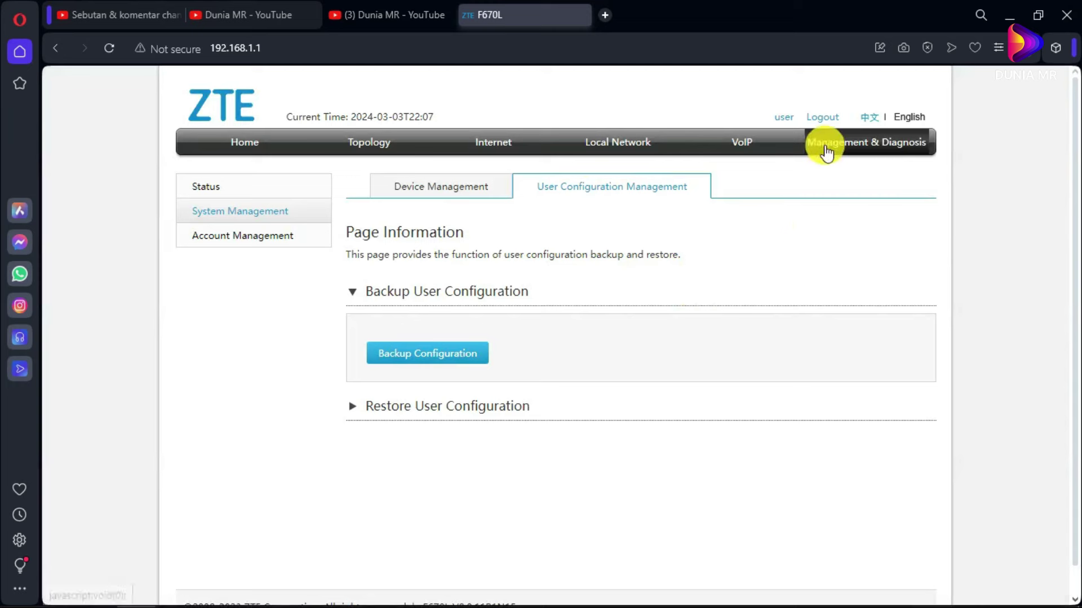
click(351, 406)
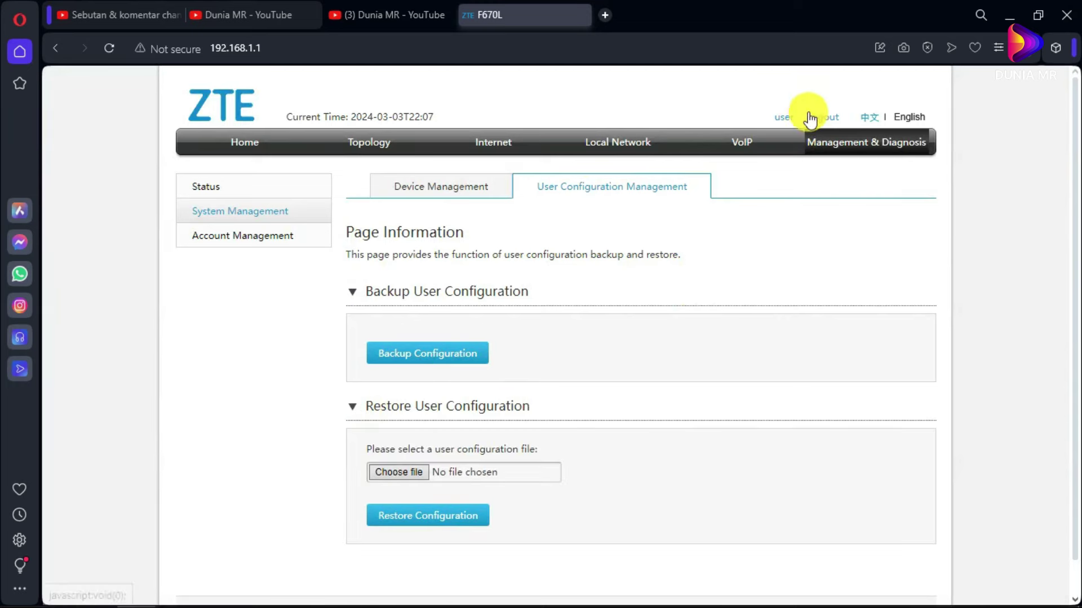
click(433, 359)
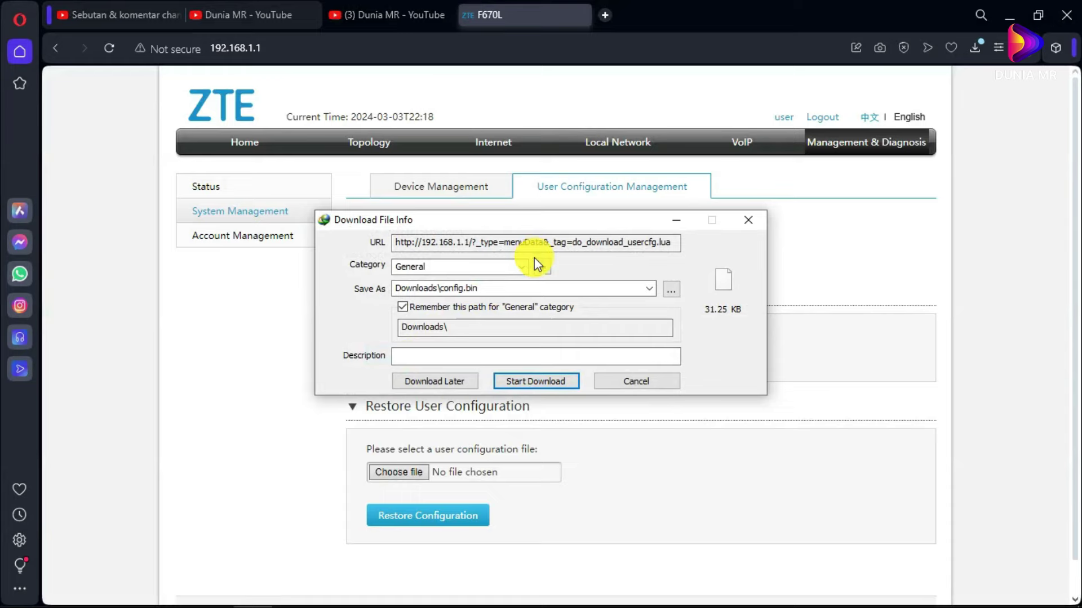
click(534, 382)
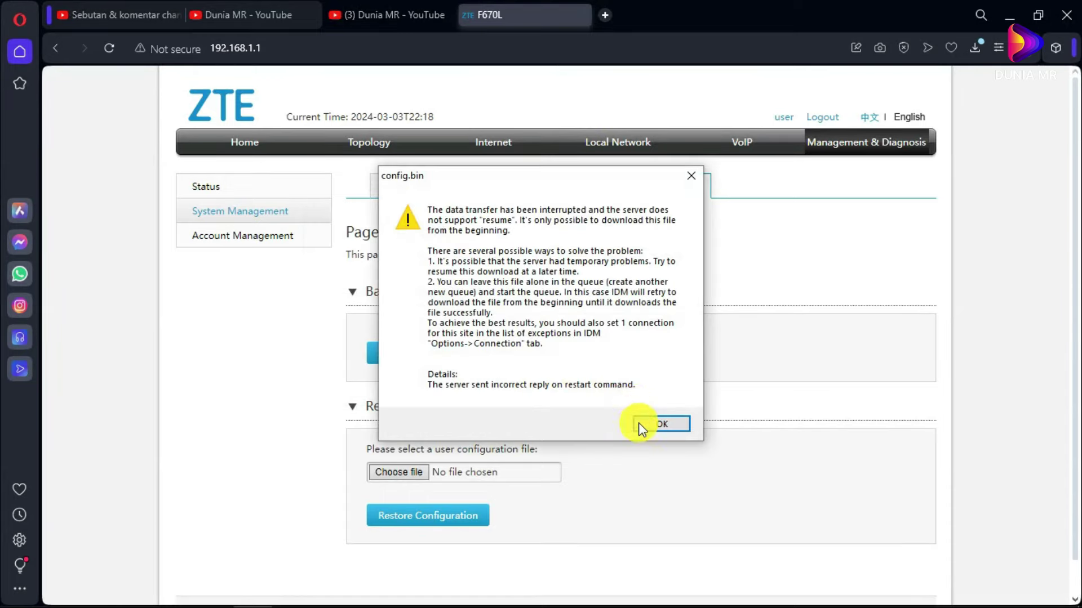
click(662, 423)
mouse_move(637, 595)
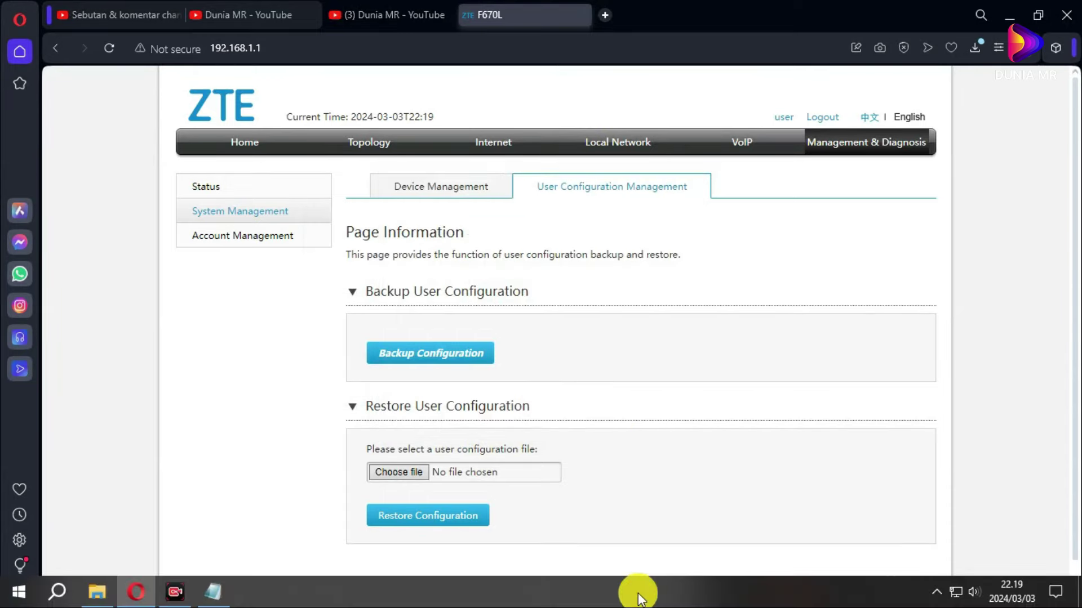
click(936, 592)
- Delete the failed config.bin download from Internet Download Manager's list
click(937, 529)
click(482, 251)
click(473, 200)
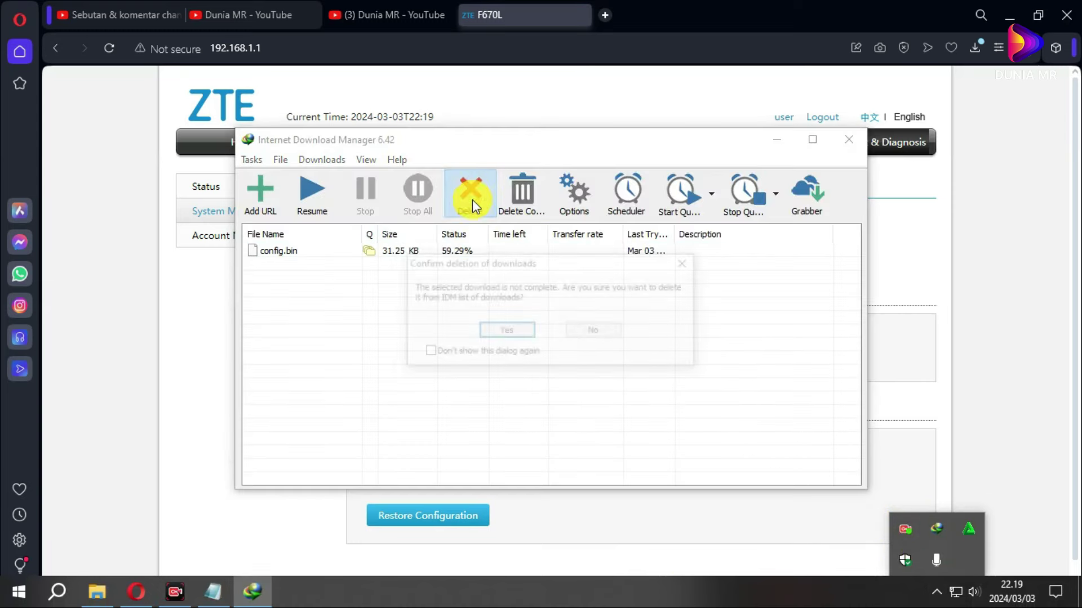
click(496, 335)
- In IDM options, uncheck Opera so it no longer captures browser downloads
click(314, 163)
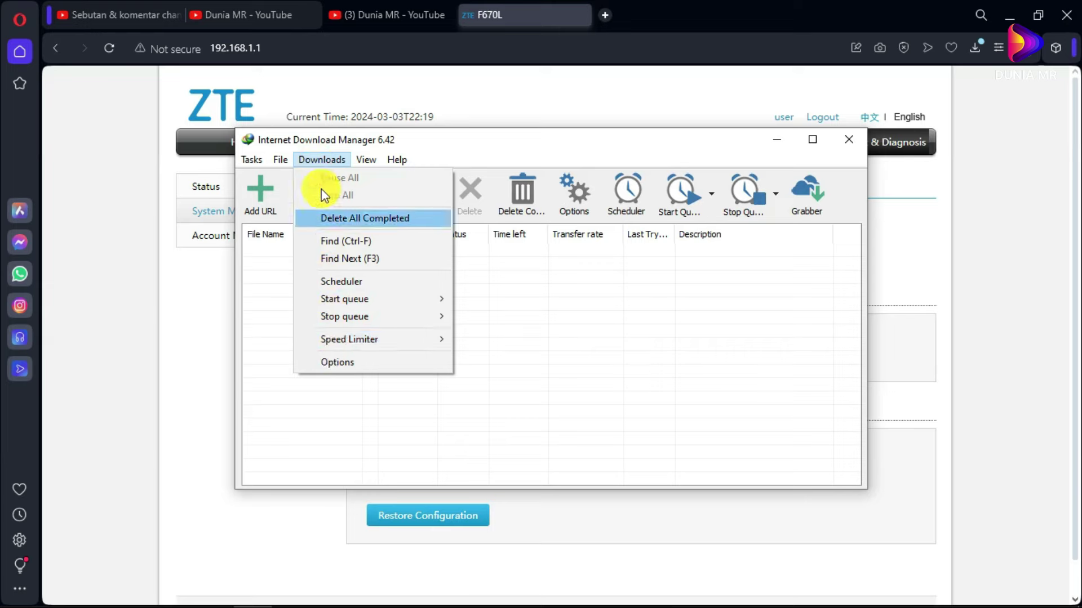
click(324, 362)
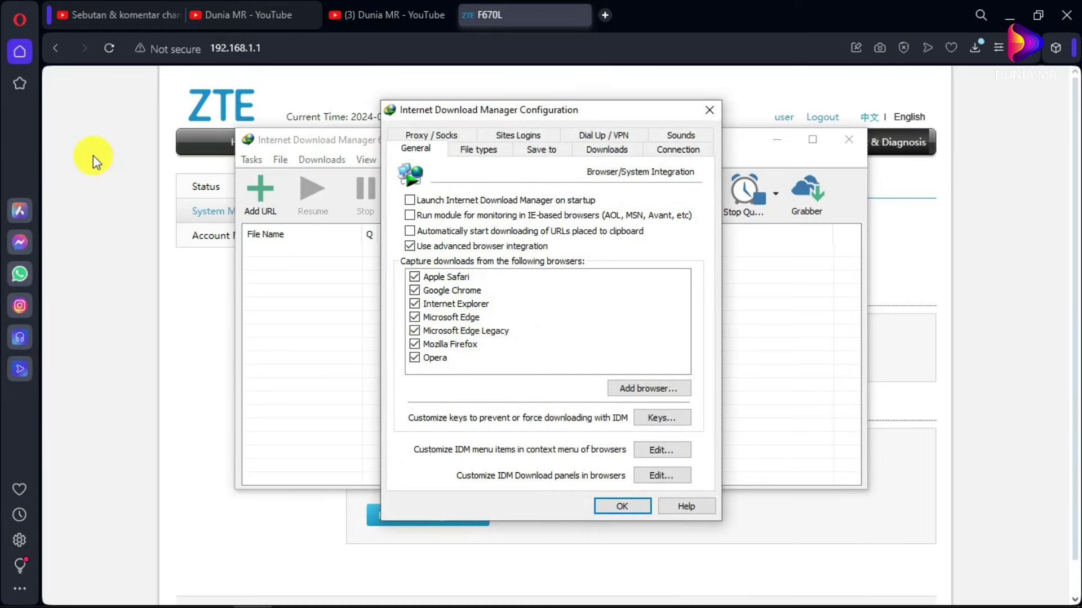
click(414, 358)
click(625, 505)
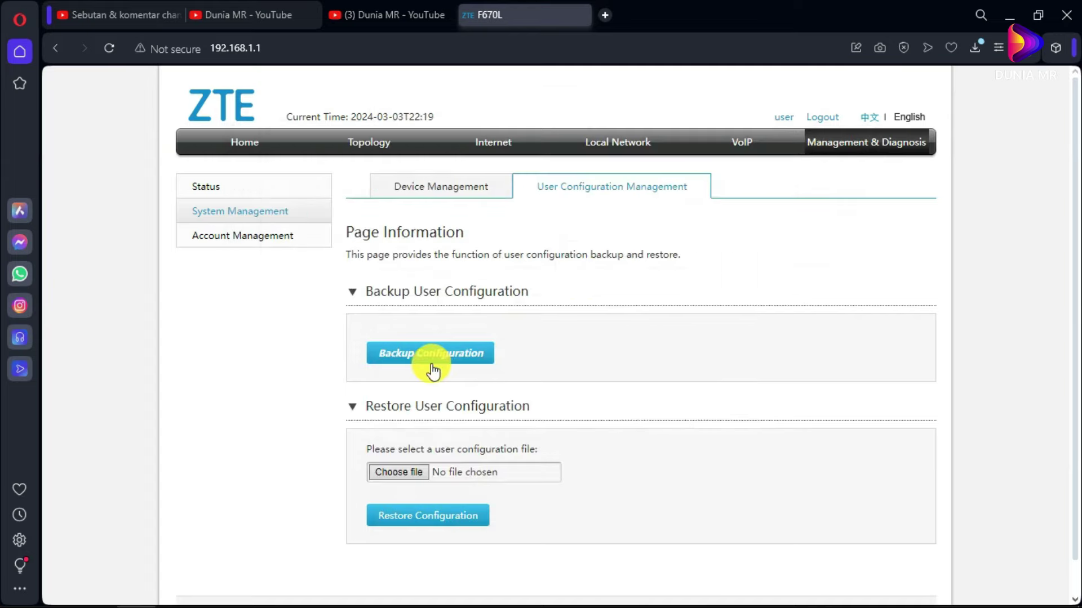
- Download the backup again and rename it to config_default_user.bin in Downloads
click(427, 354)
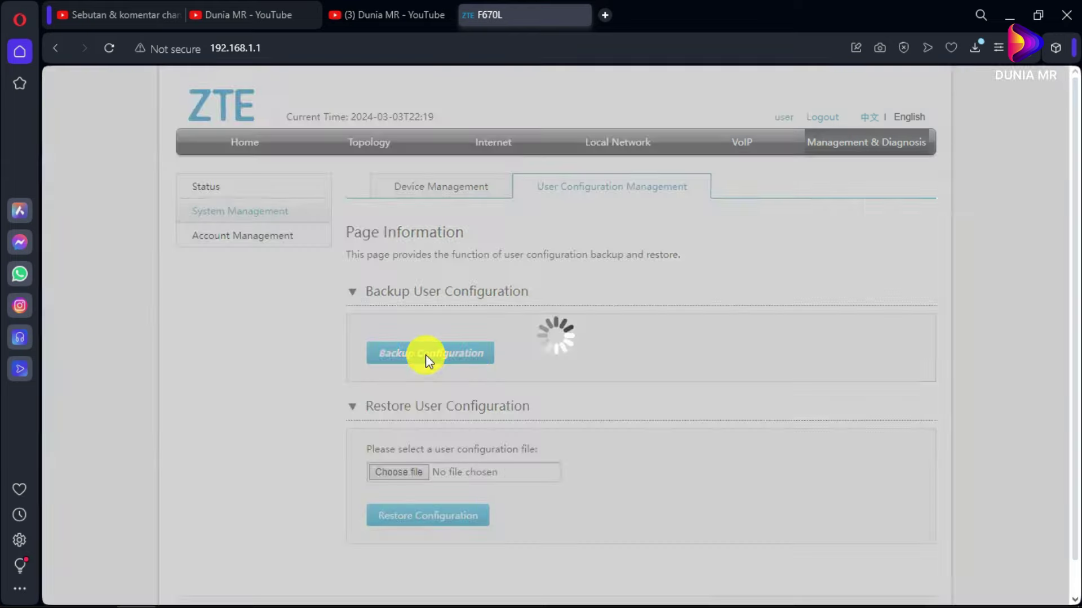
click(997, 111)
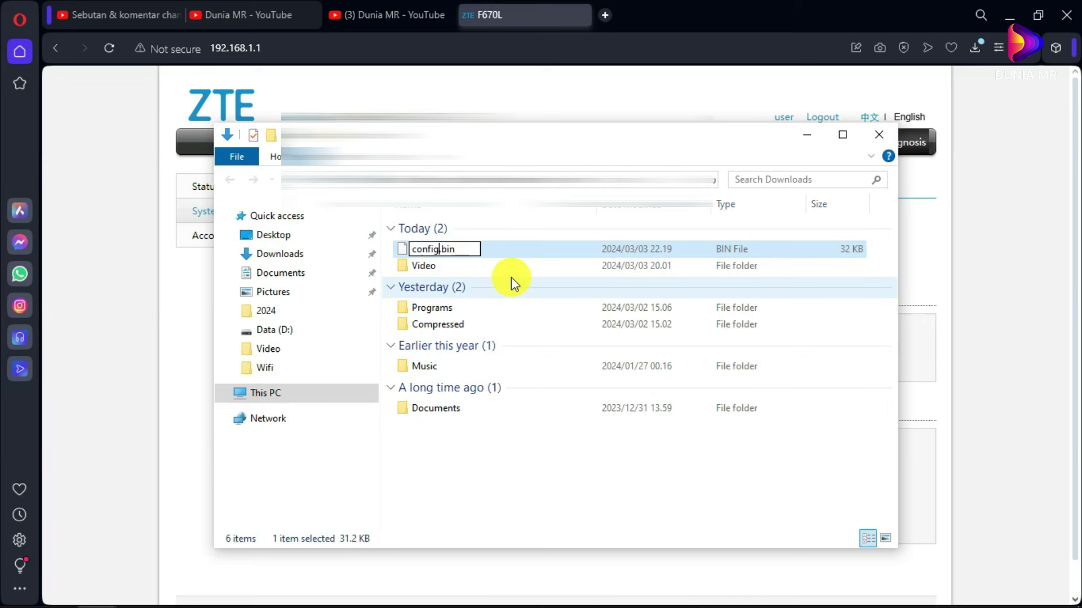
text(_)
text(default)
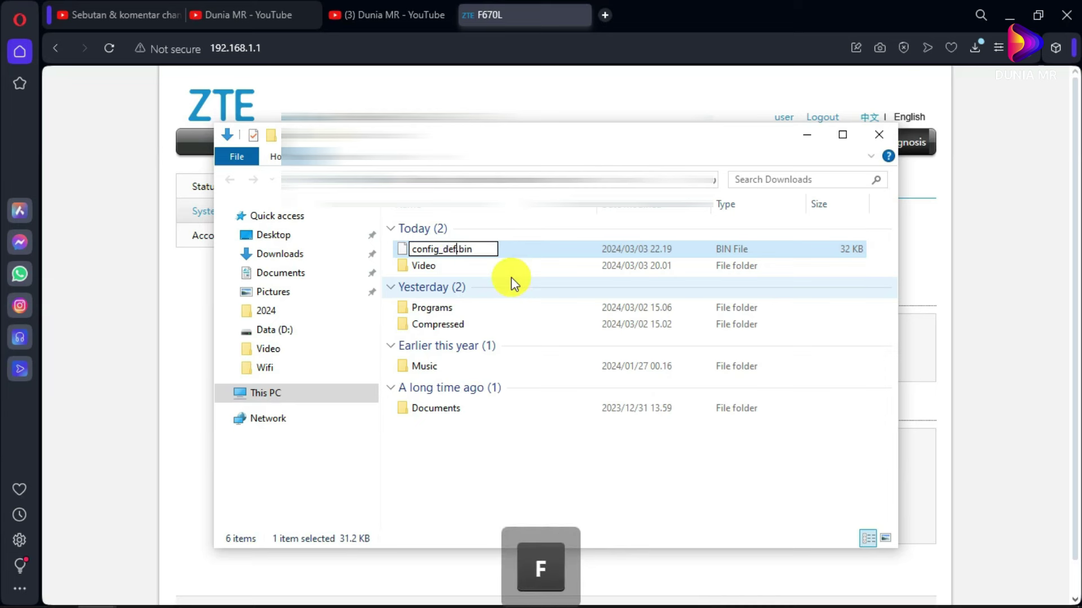
text(_user)
key(Return)
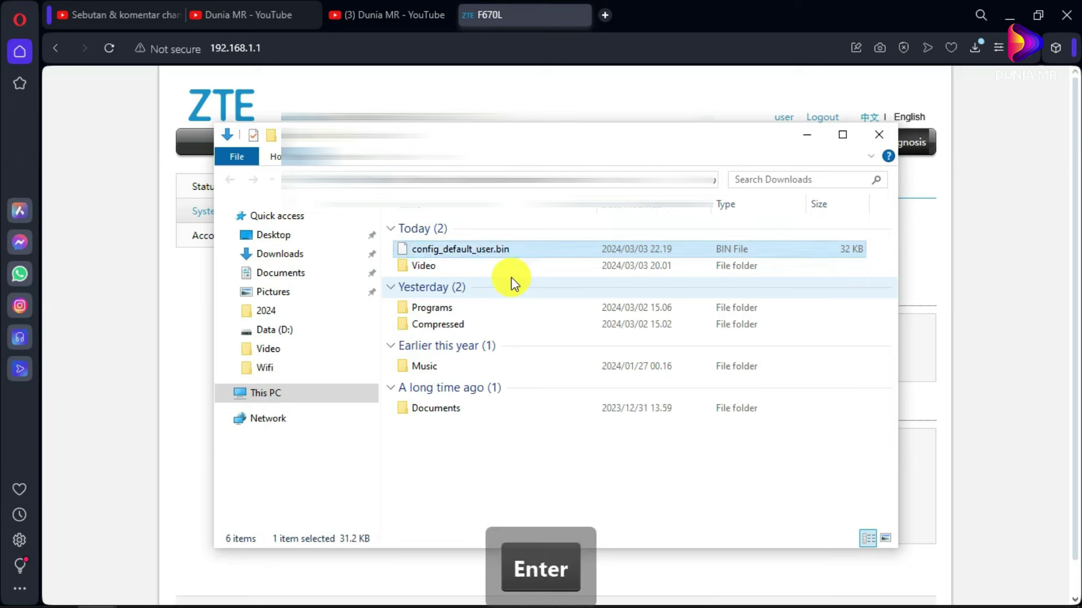
- Confirm config_default_user.bin is in Downloads and go back to the router page
click(484, 431)
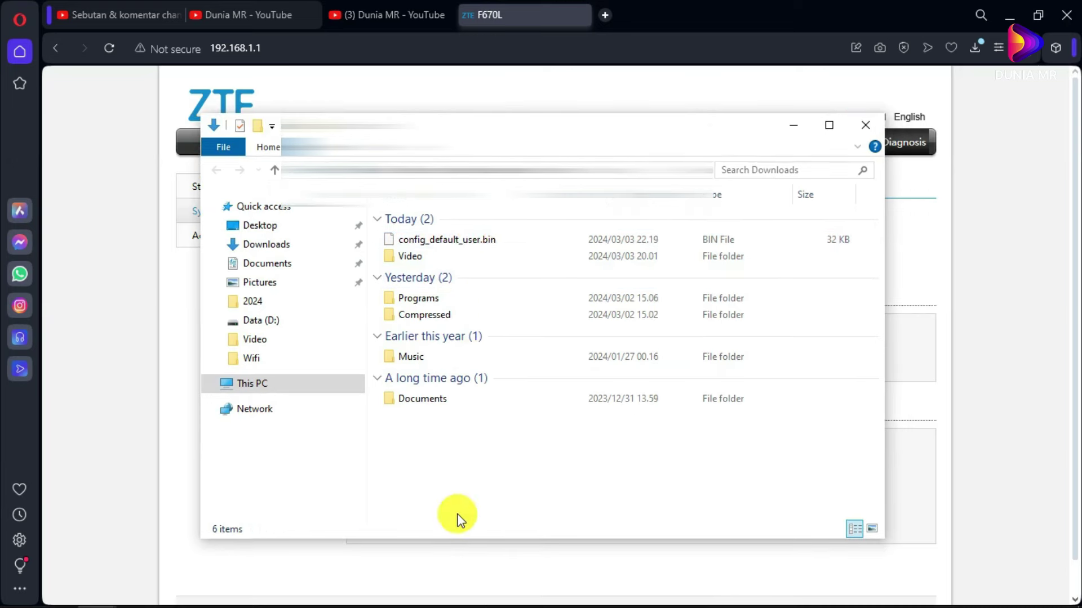
click(451, 232)
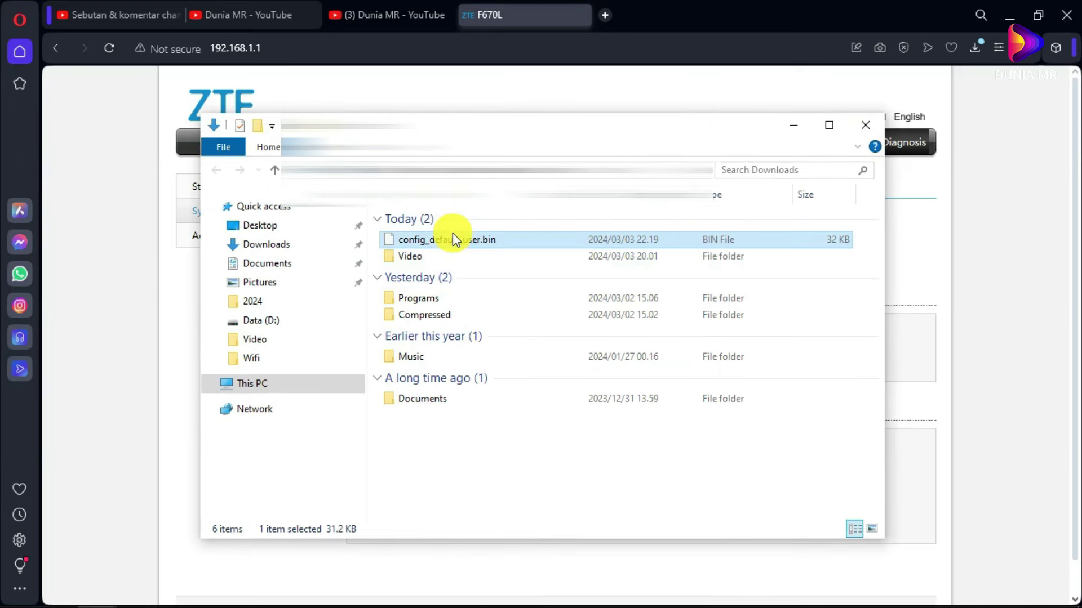
click(729, 6)
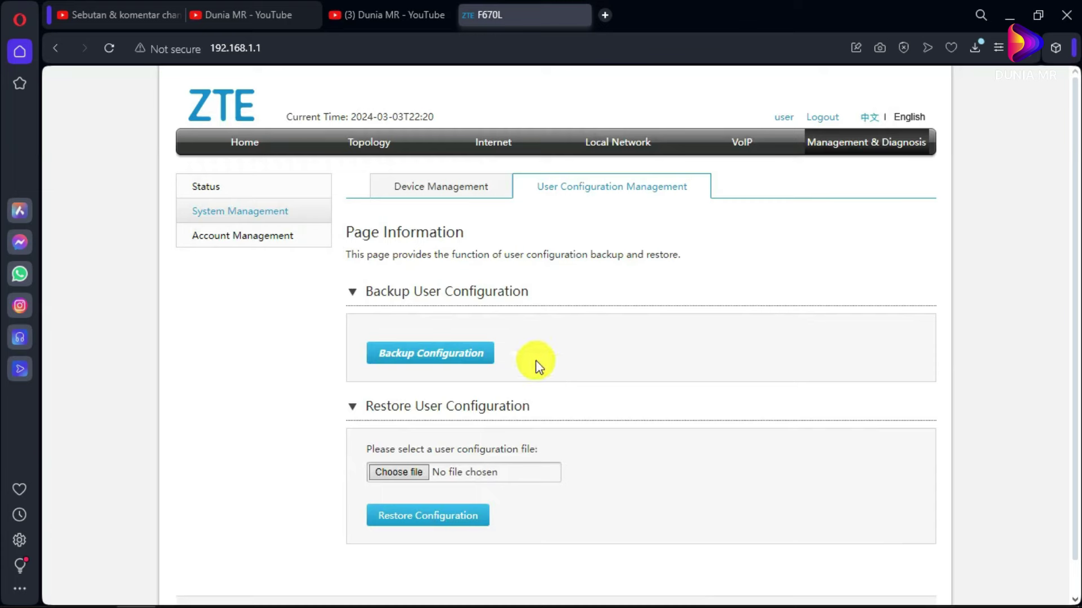
click(381, 15)
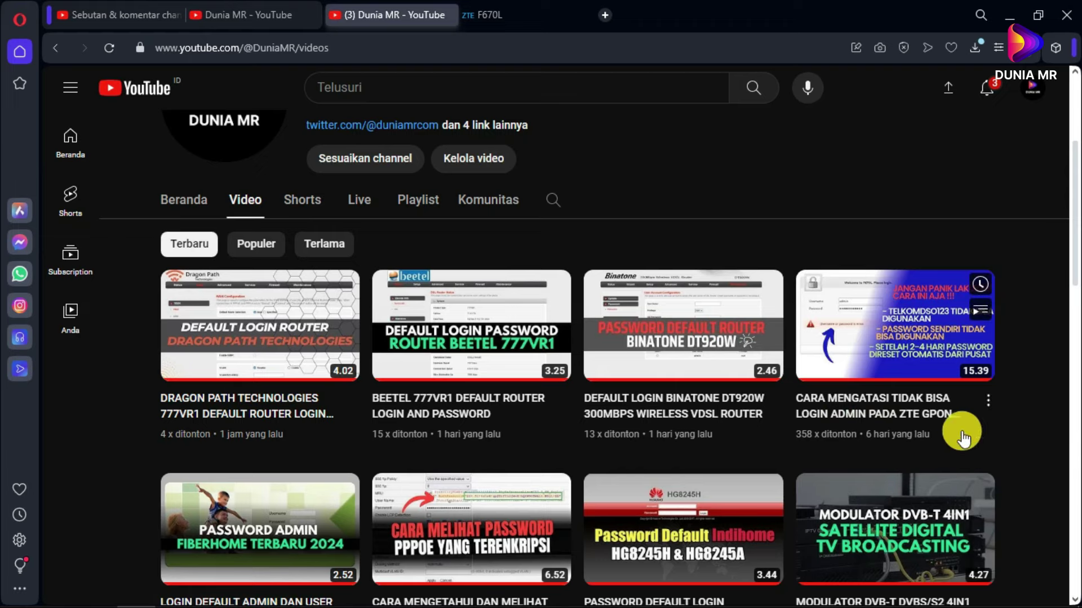
click(521, 16)
click(97, 600)
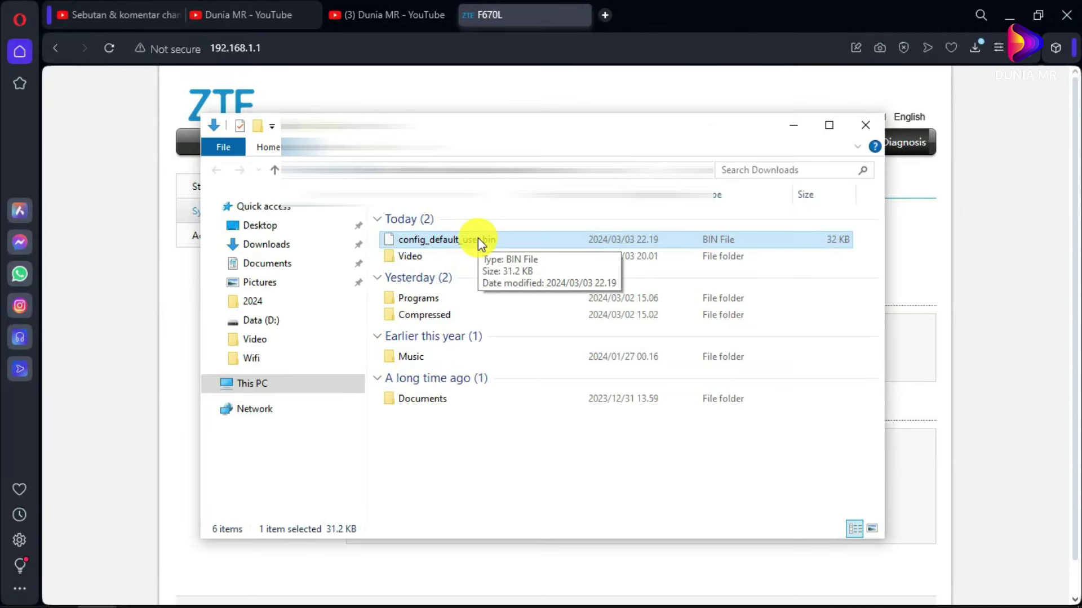
click(601, 99)
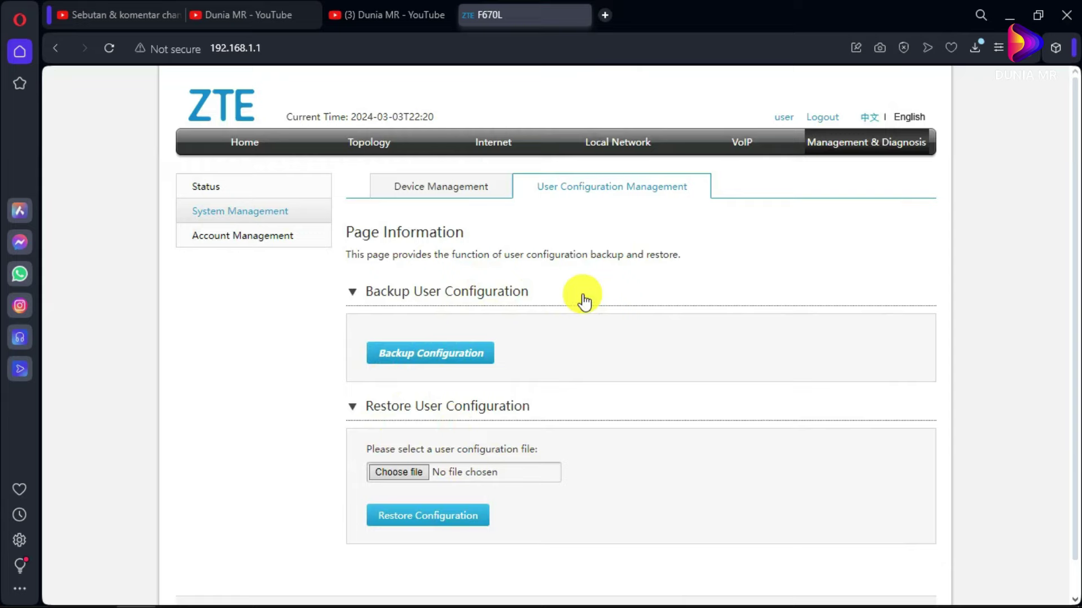
click(251, 13)
scroll(647, 436, down, 1)
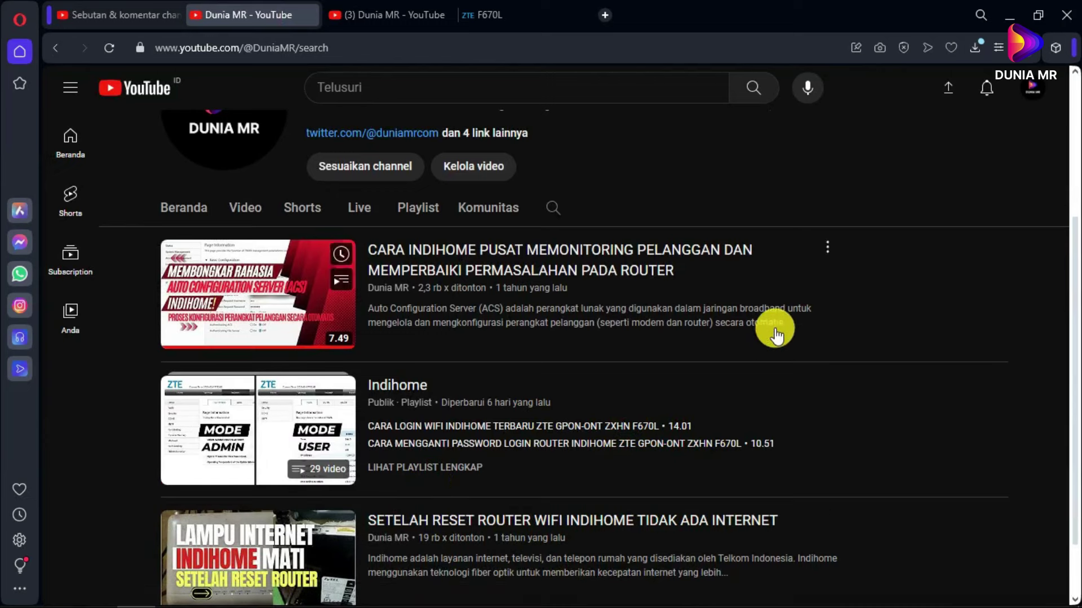
scroll(769, 422, up, 1)
scroll(763, 401, down, 1)
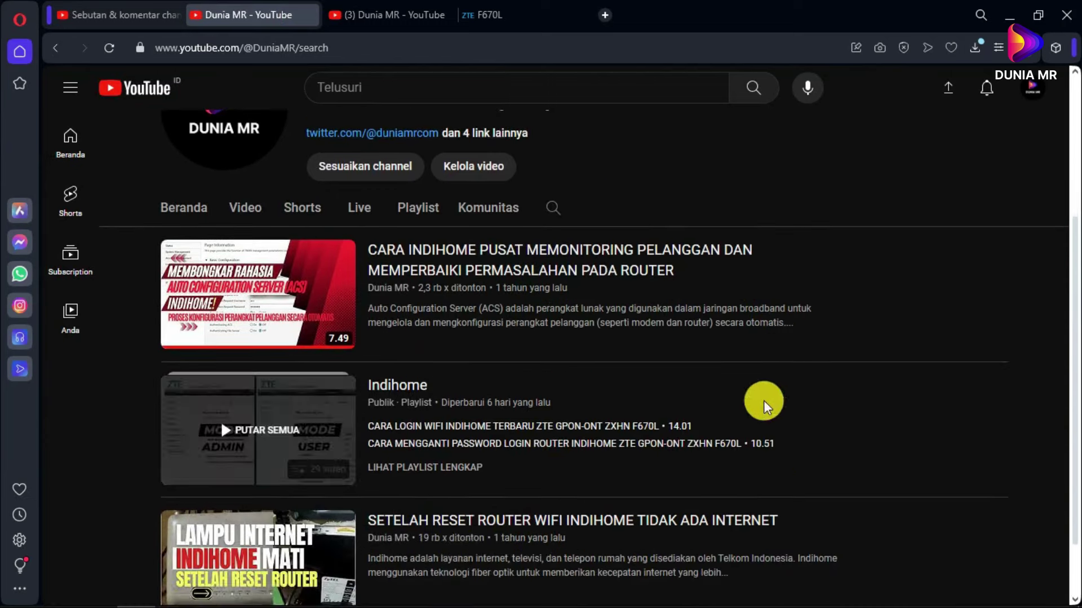
scroll(749, 398, up, 1)
scroll(748, 395, down, 1)
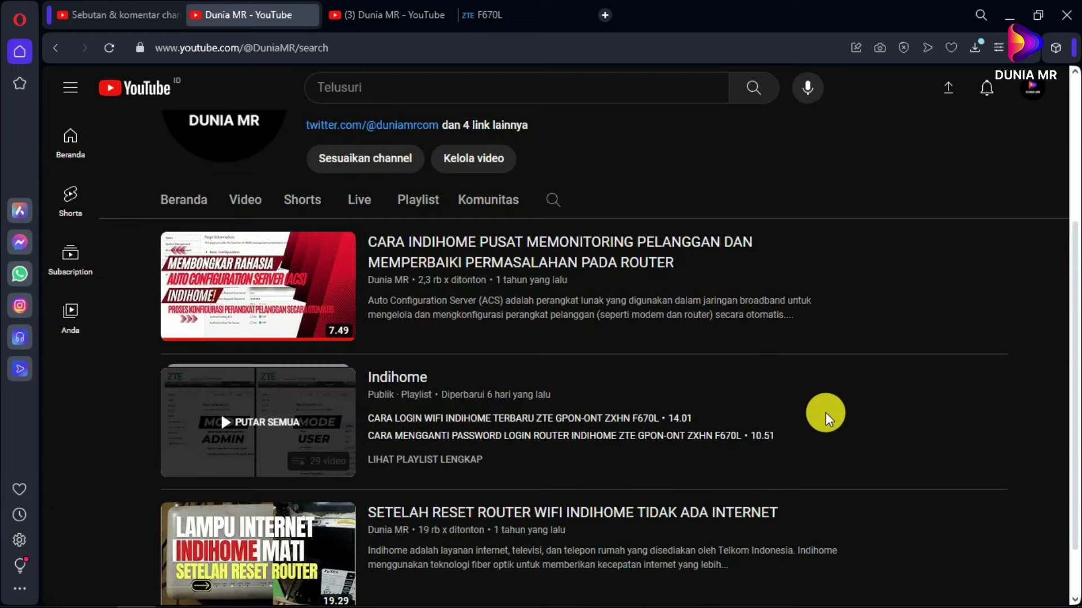
scroll(826, 412, up, 4)
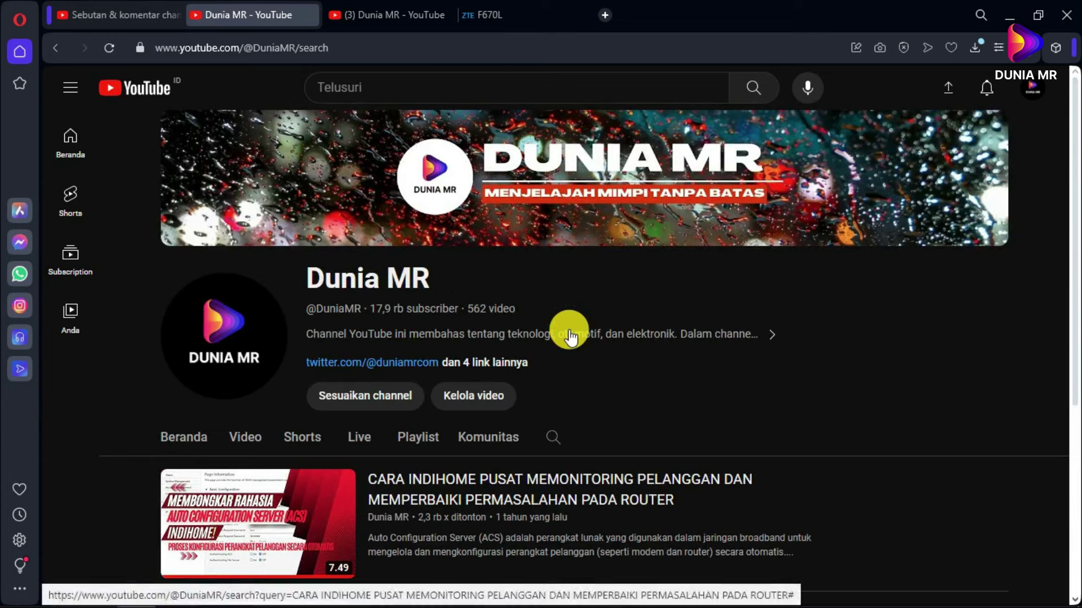
click(536, 12)
mouse_move(180, 592)
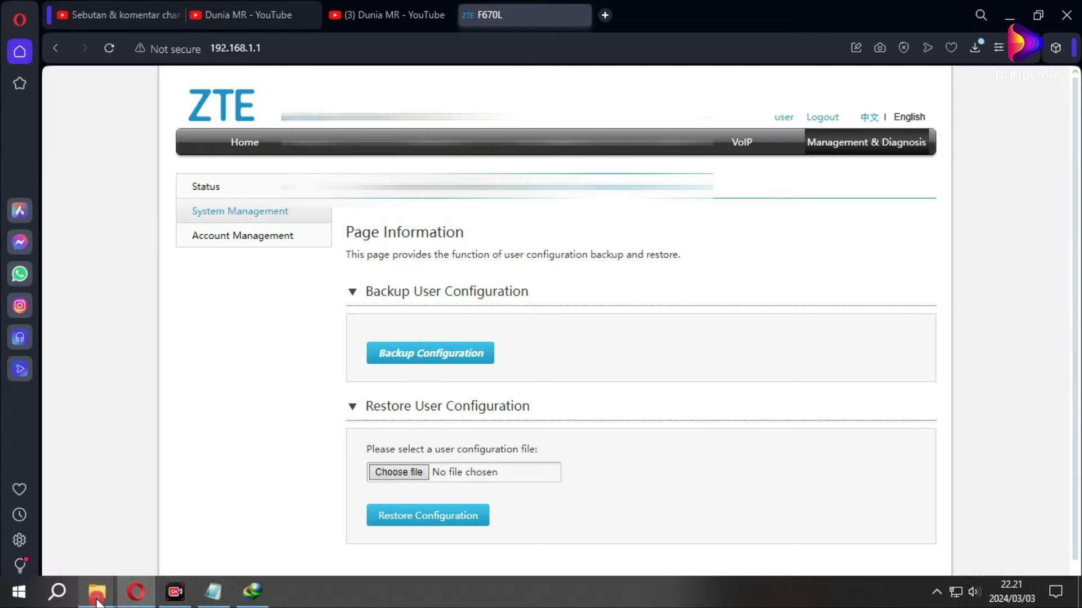
mouse_move(97, 591)
click(222, 502)
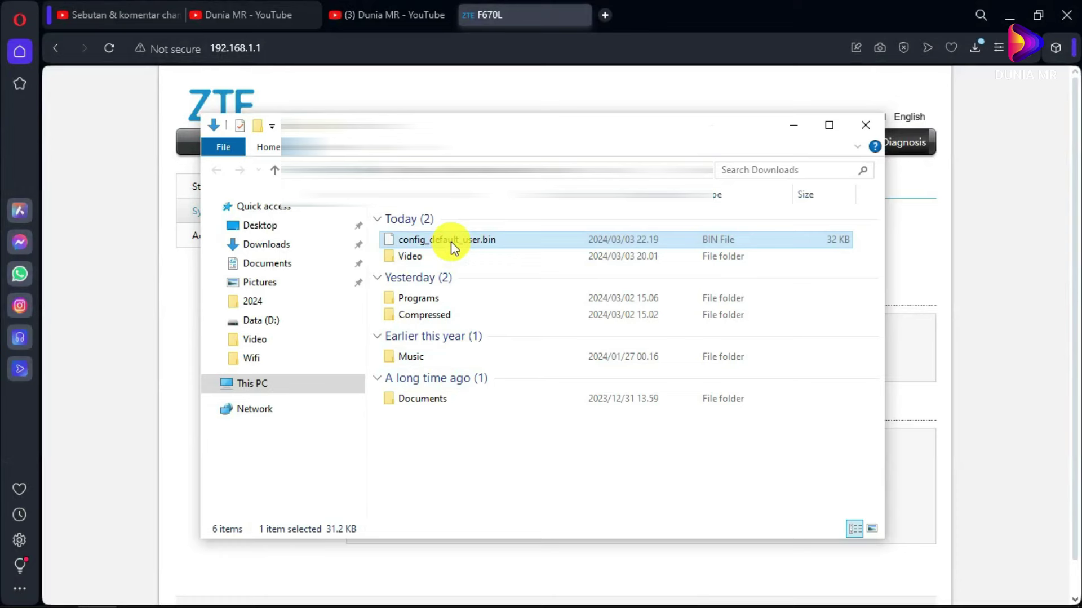
click(755, 9)
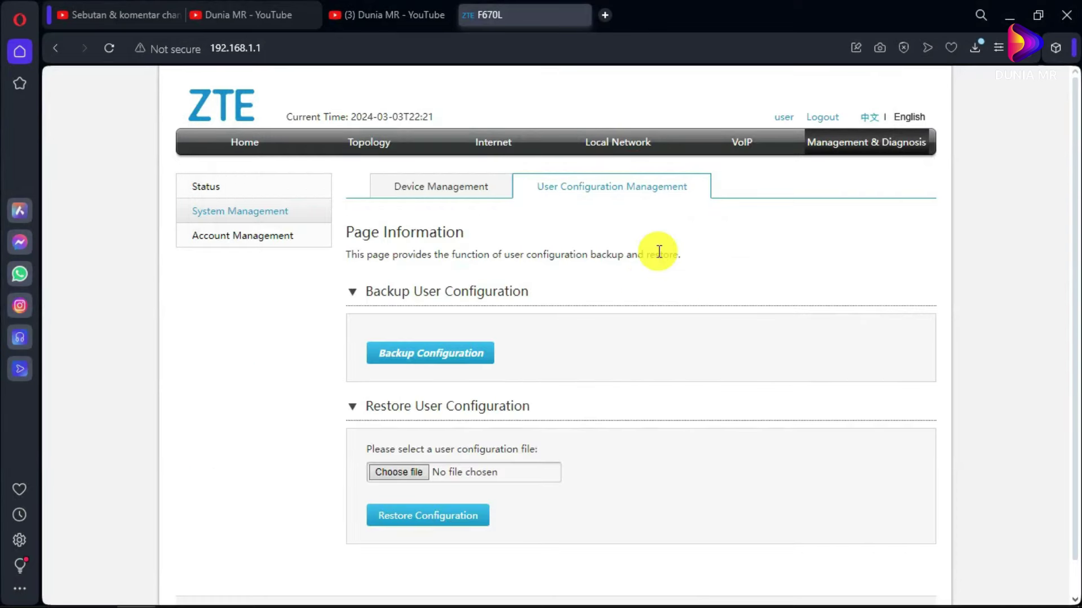
- Log out of the router and check config_default_user.bin in the Downloads folder
click(822, 117)
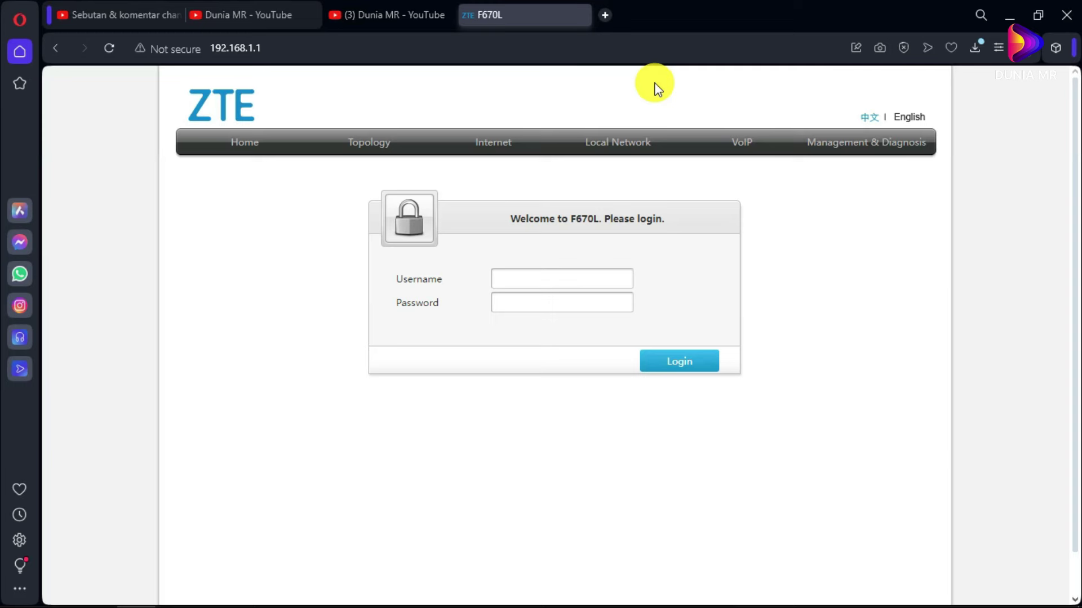
mouse_move(204, 581)
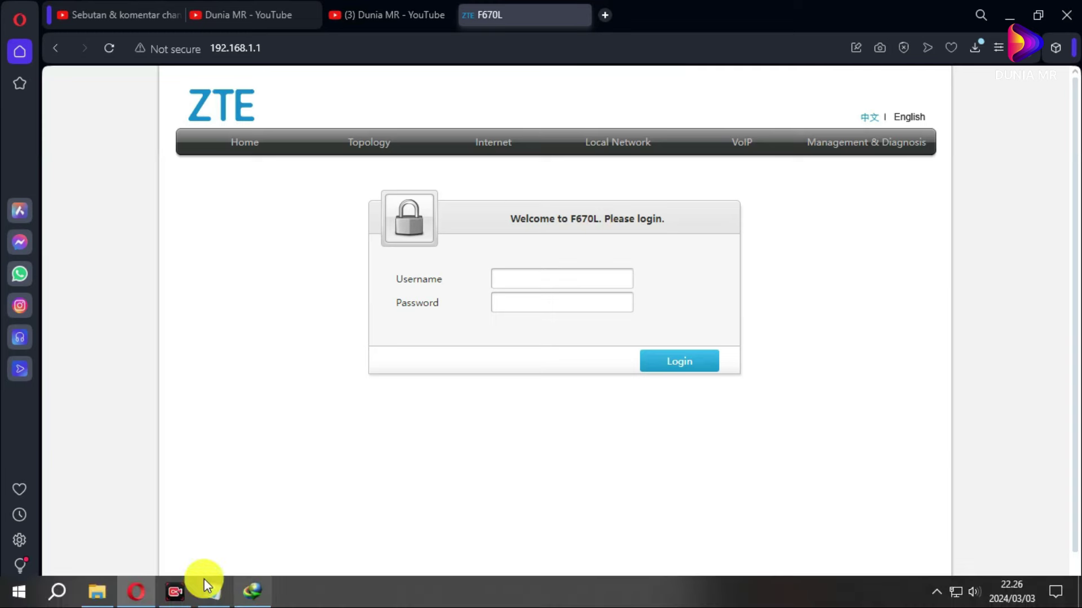
click(96, 591)
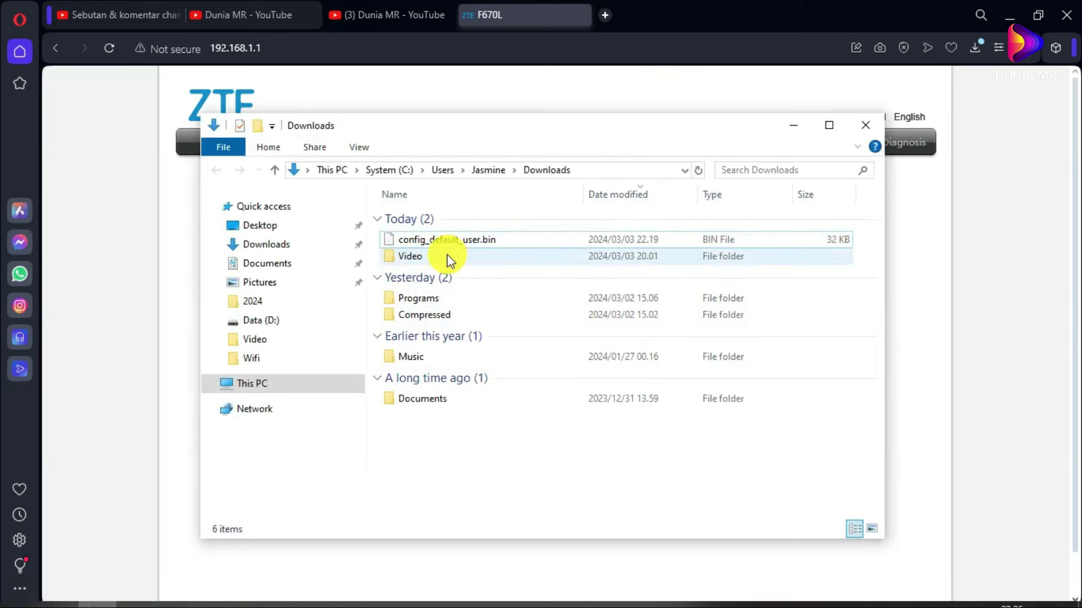
click(435, 244)
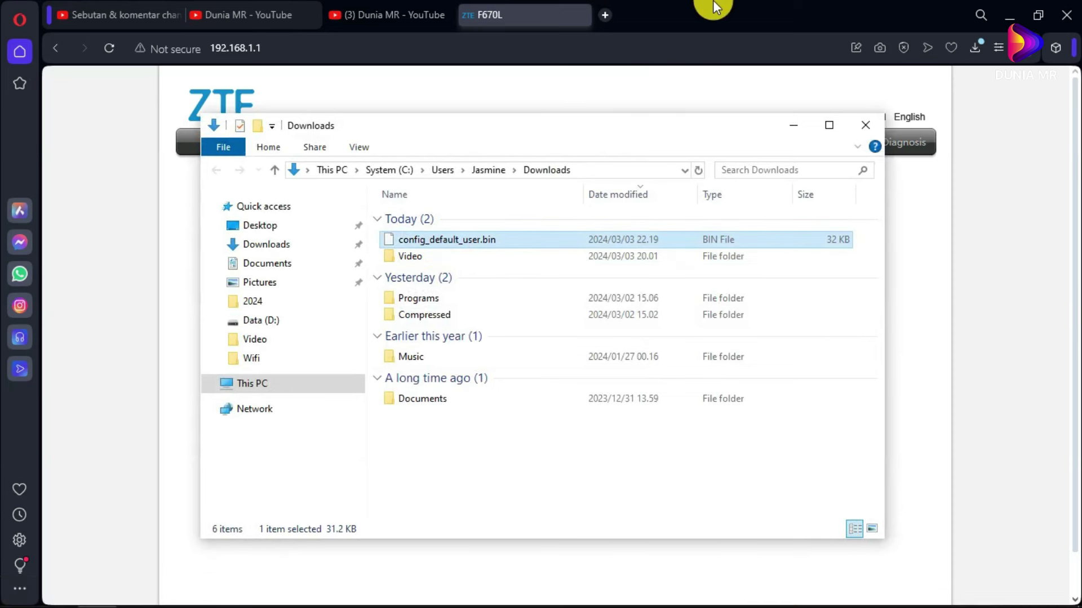
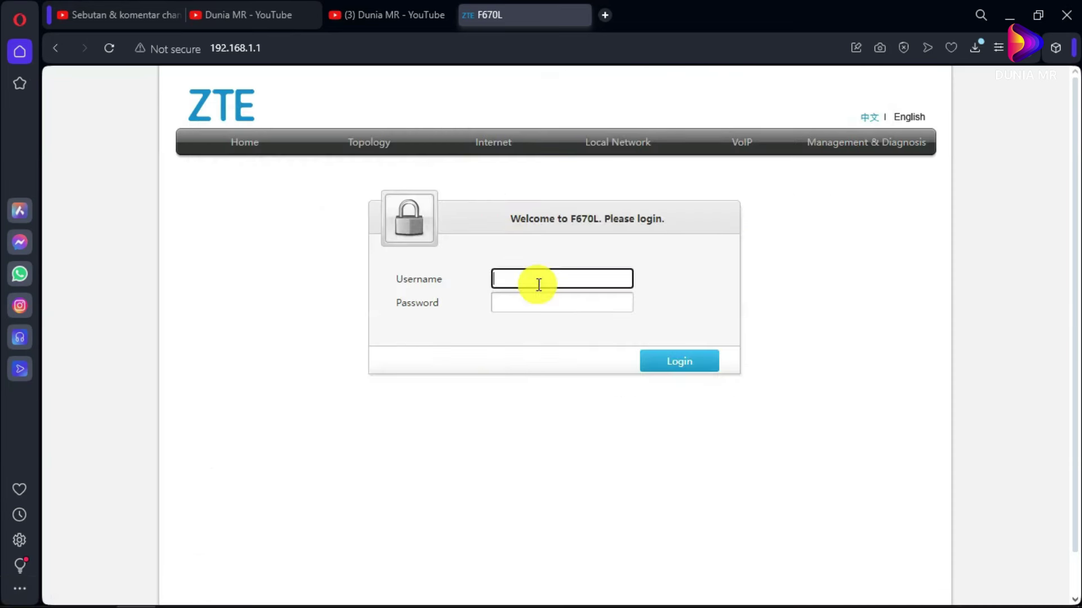
- Start entering the username 'admin' in the router login form
text(admin)
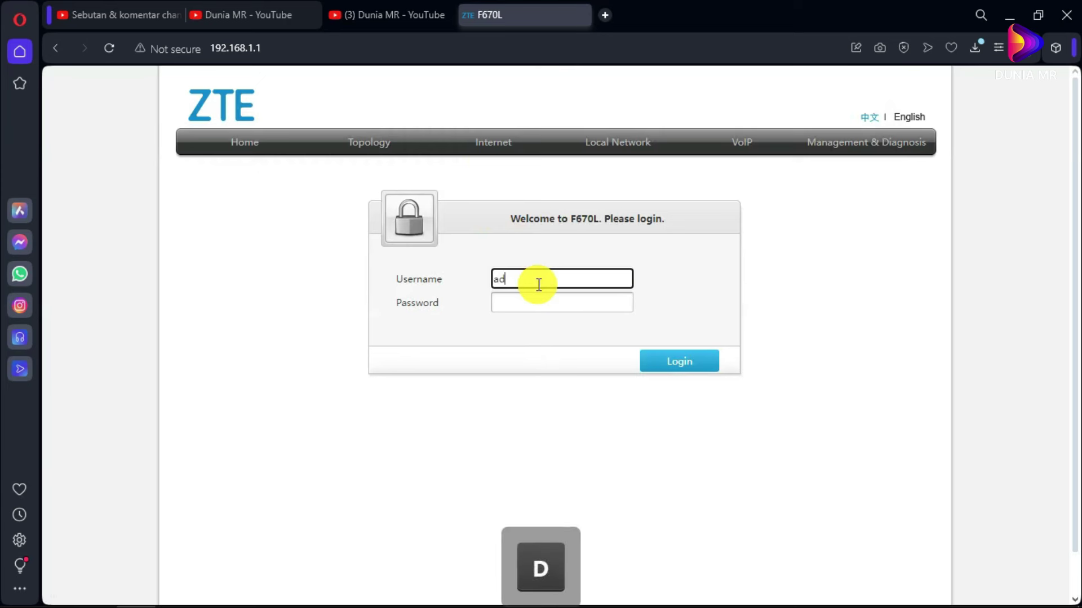
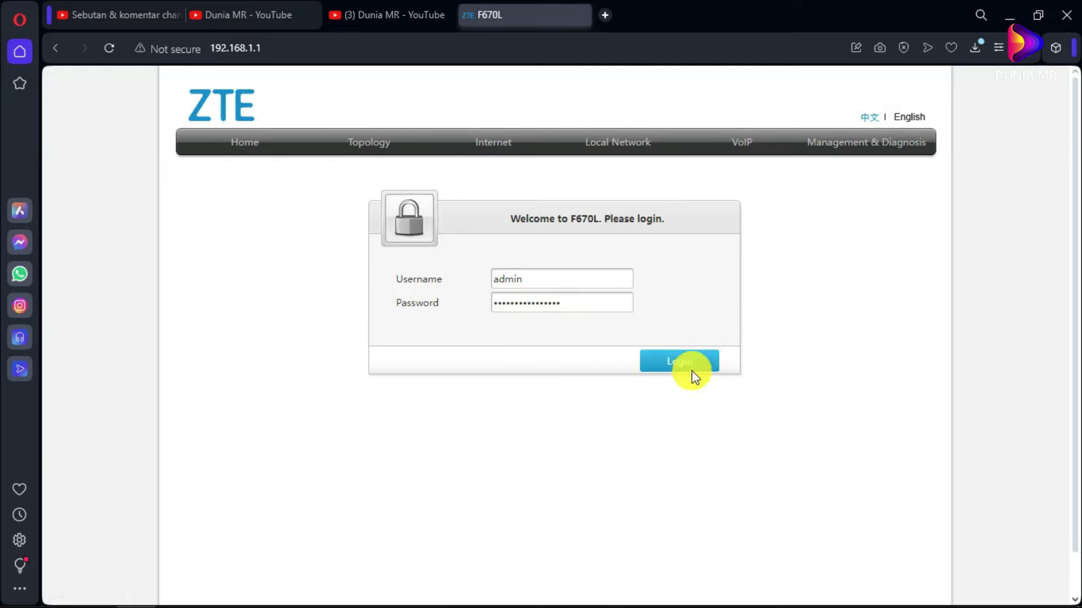
- Log in to the router, decline saving the password, then highlight the YouTube Studio comment
click(694, 362)
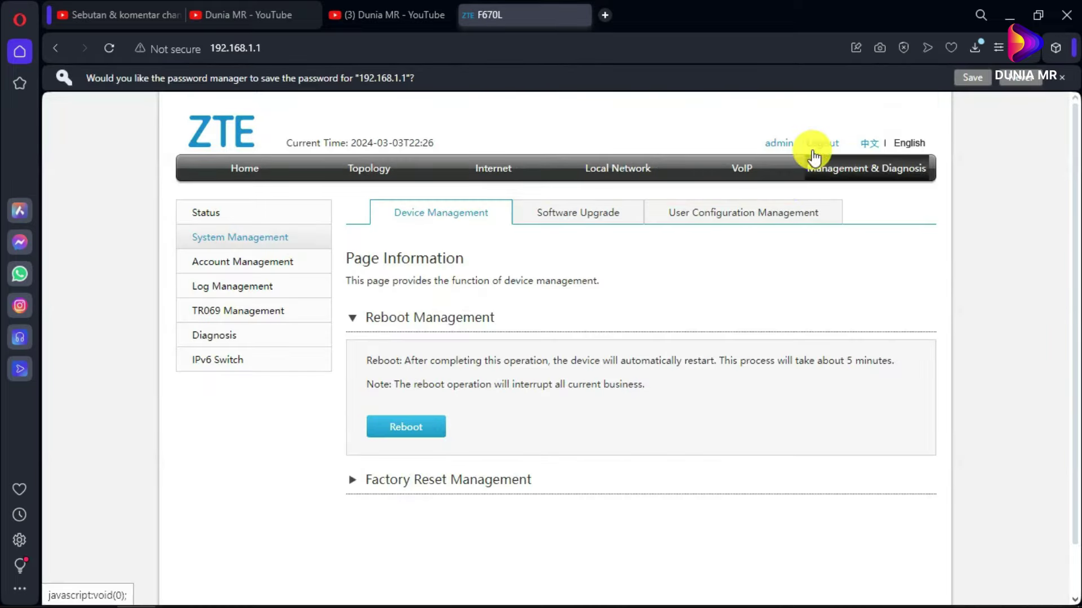
click(1063, 77)
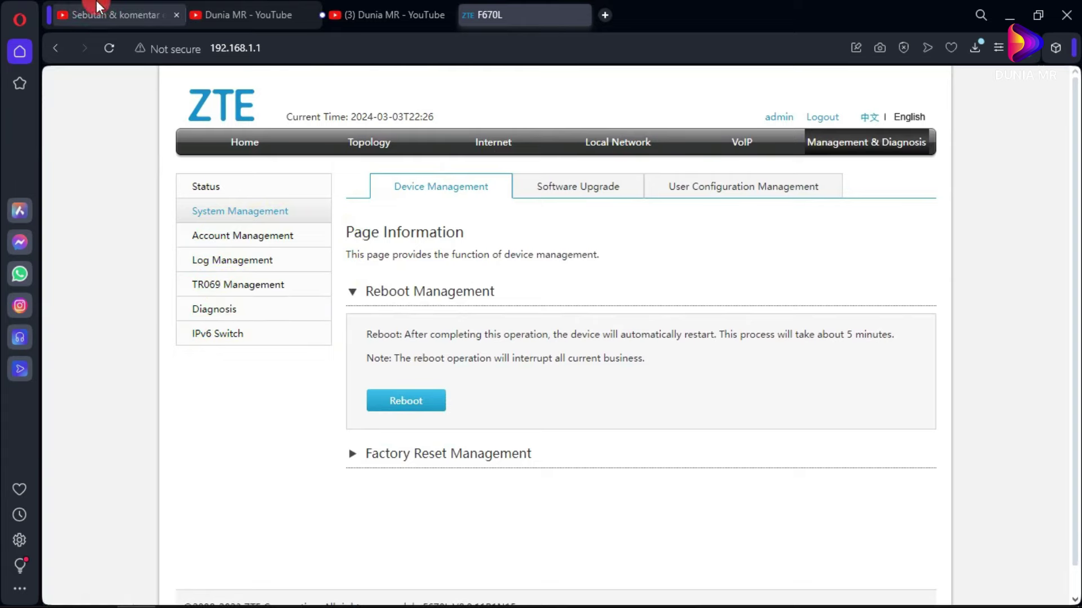
click(107, 15)
drag(451, 328, 643, 344)
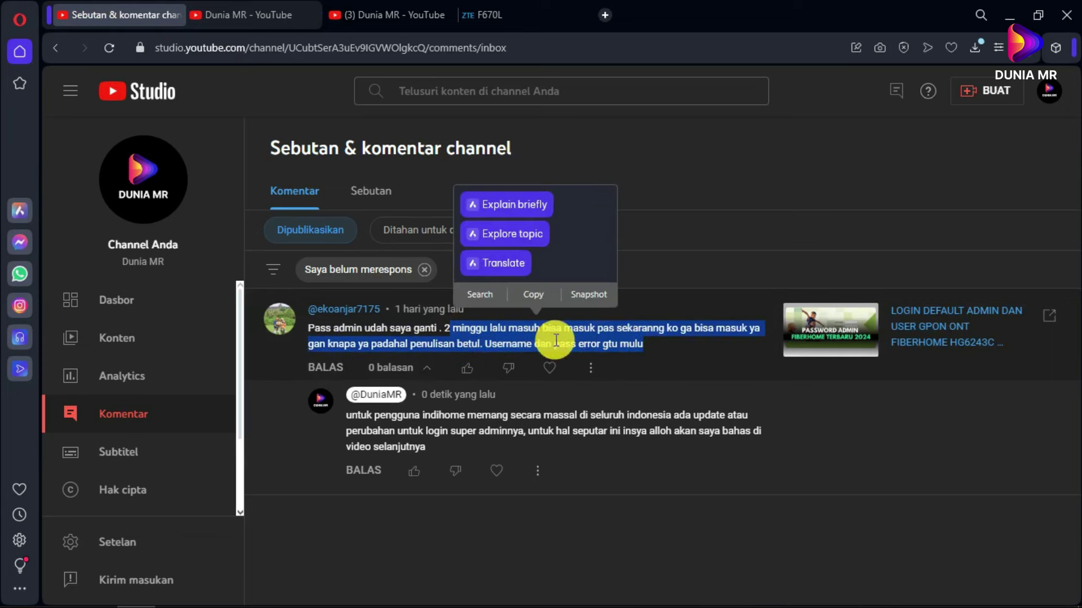
- Glance at the Dunia MR channel tab, then return to the router's Device Management page
click(259, 14)
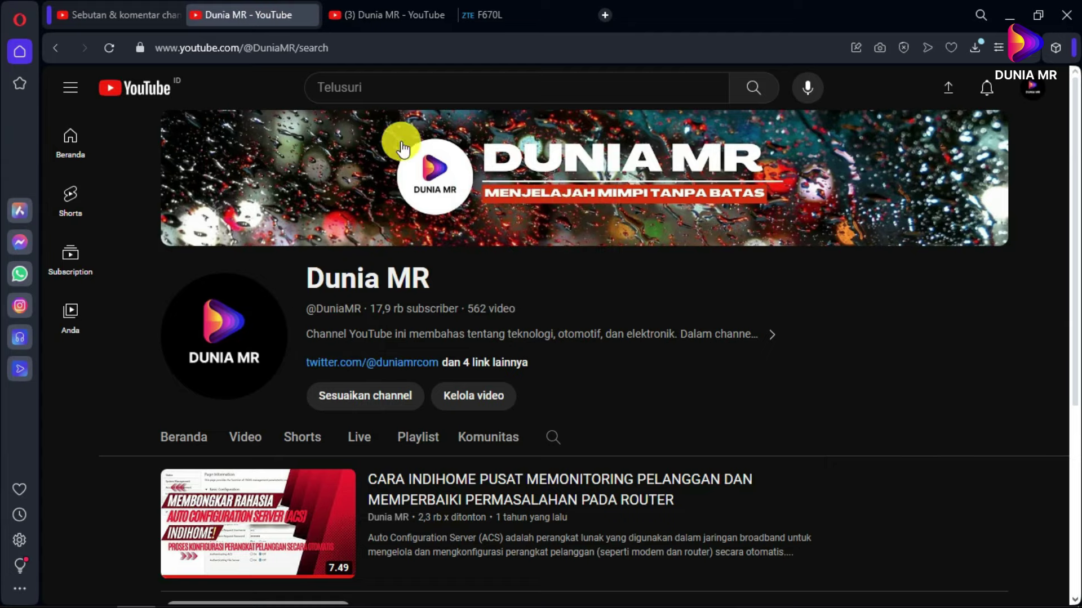
click(507, 15)
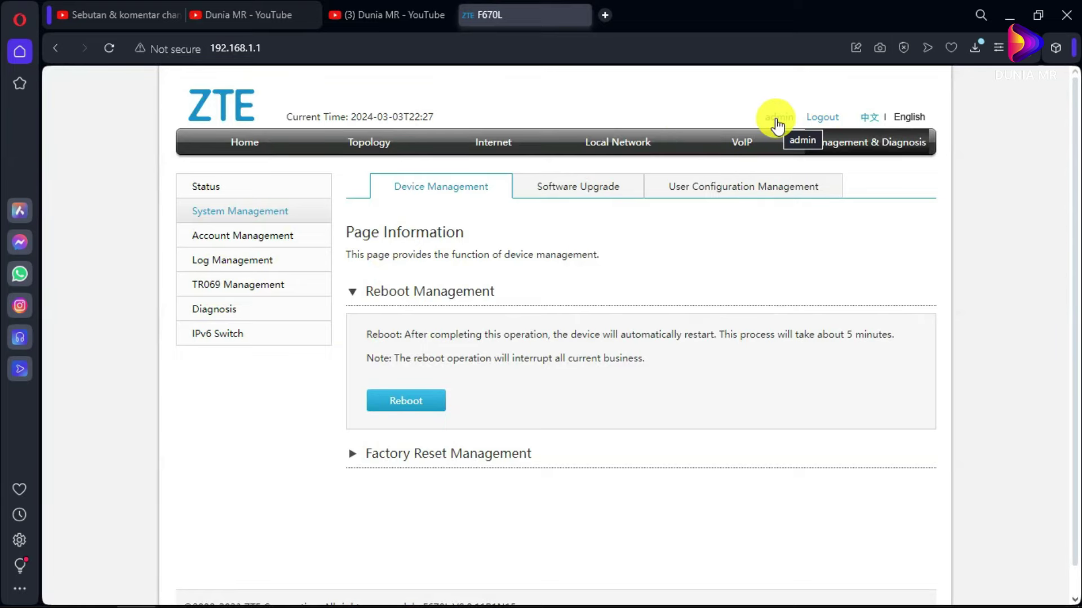
- Open Management & Diagnosis > Account Management and expand User Account Management below the admin section
click(629, 144)
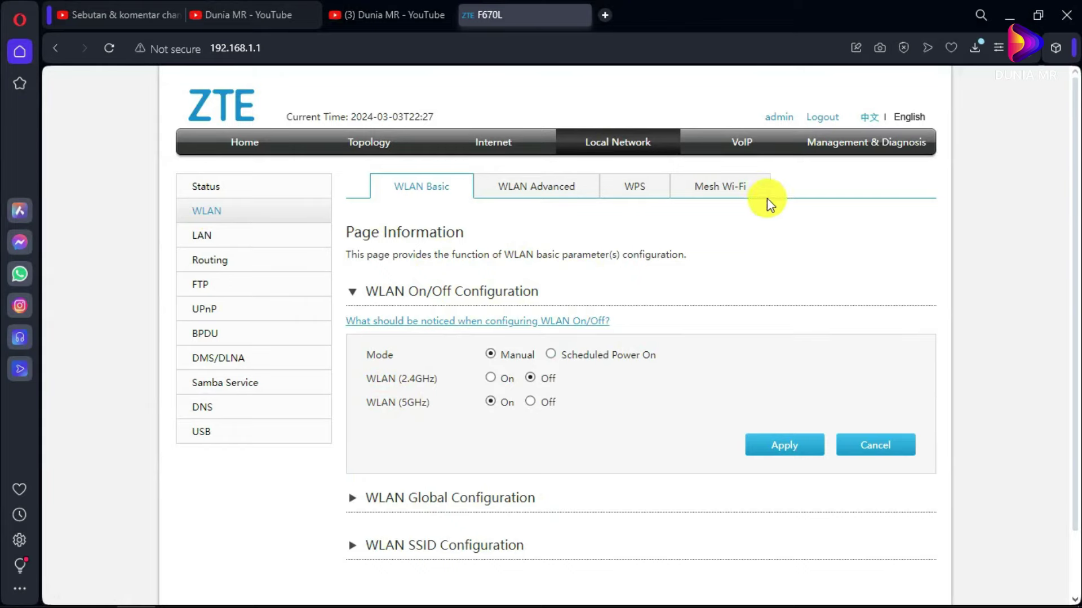
click(874, 145)
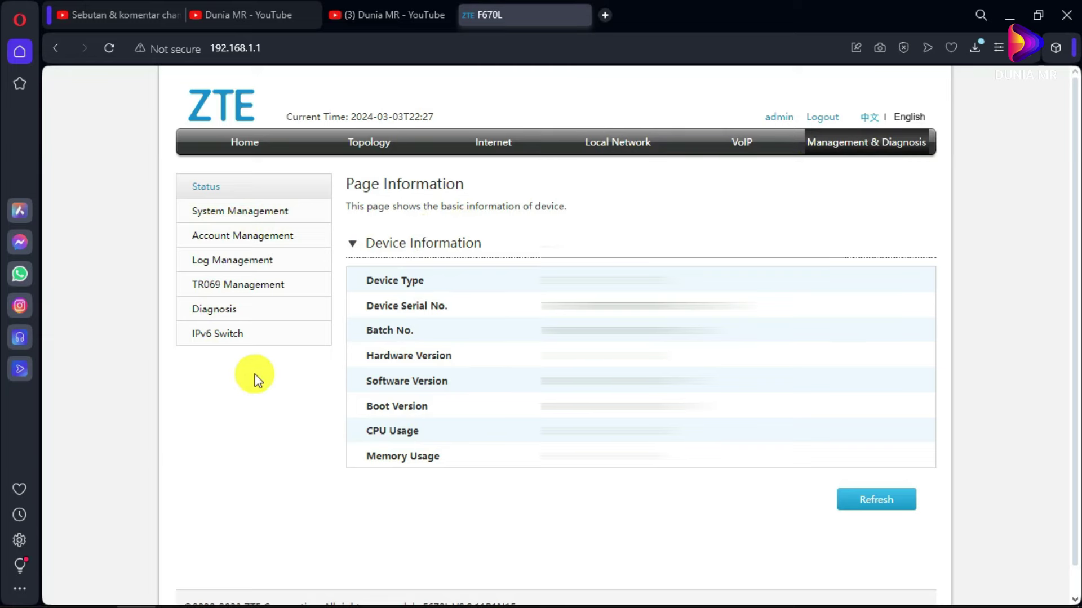
click(242, 235)
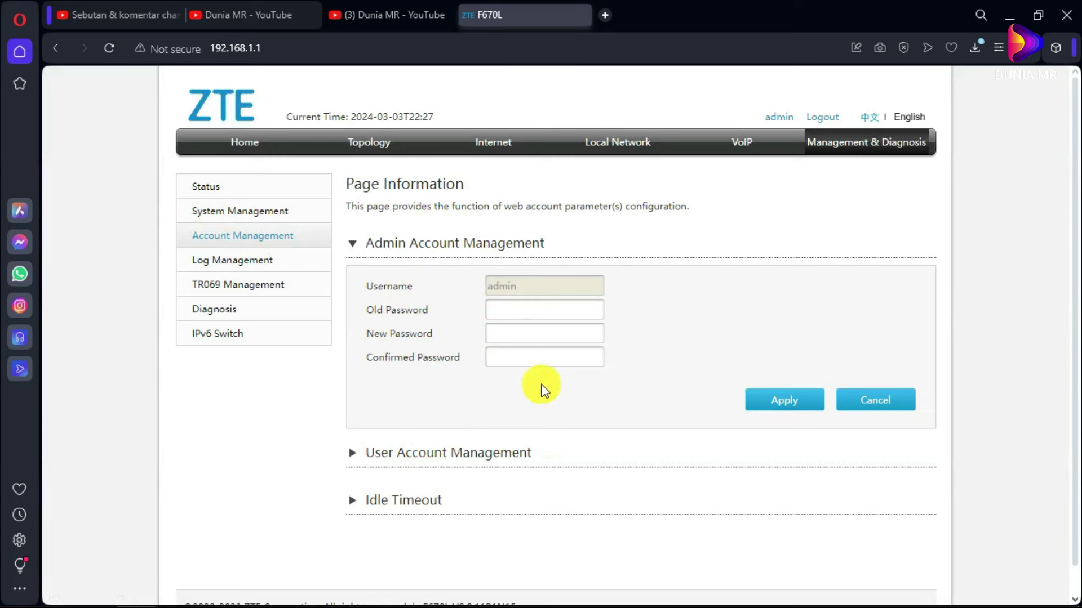
click(354, 453)
scroll(360, 408, down, 3)
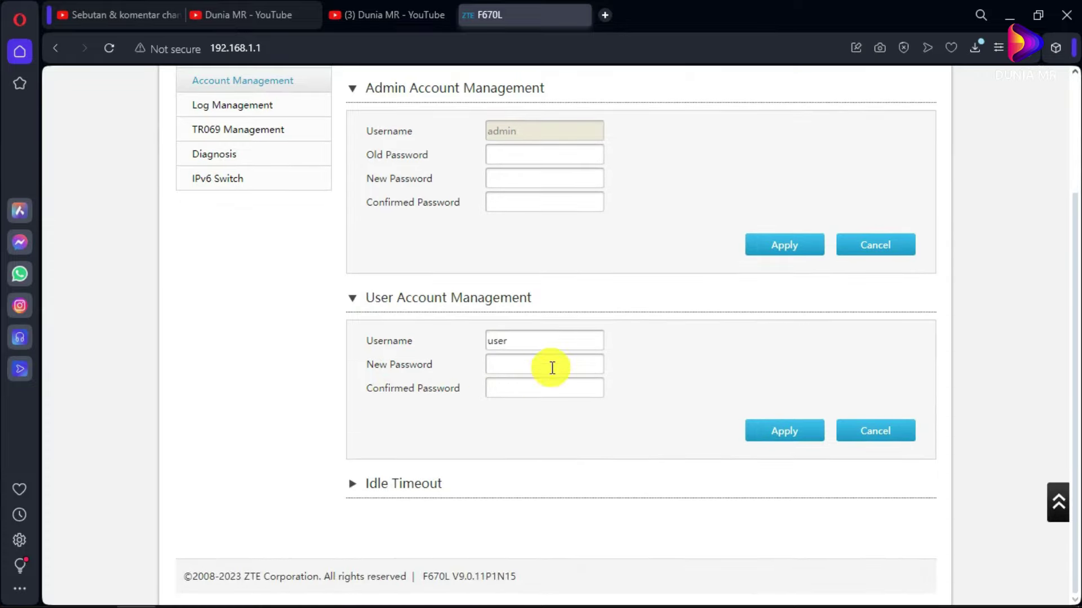
scroll(606, 377, up, 3)
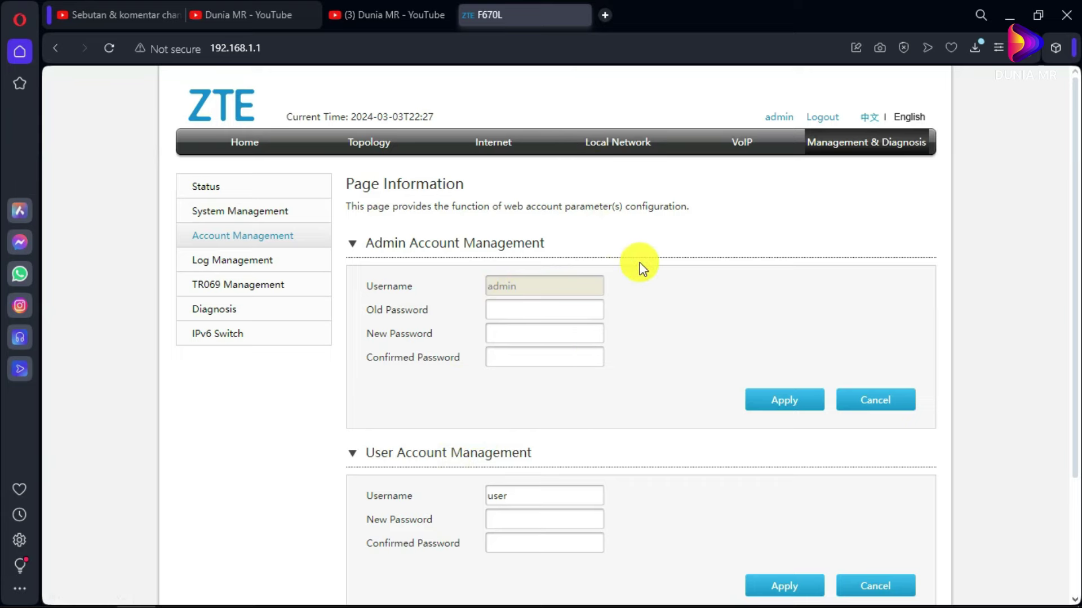
- Download a fresh config.bin backup from System Management > User Configuration Management
click(226, 212)
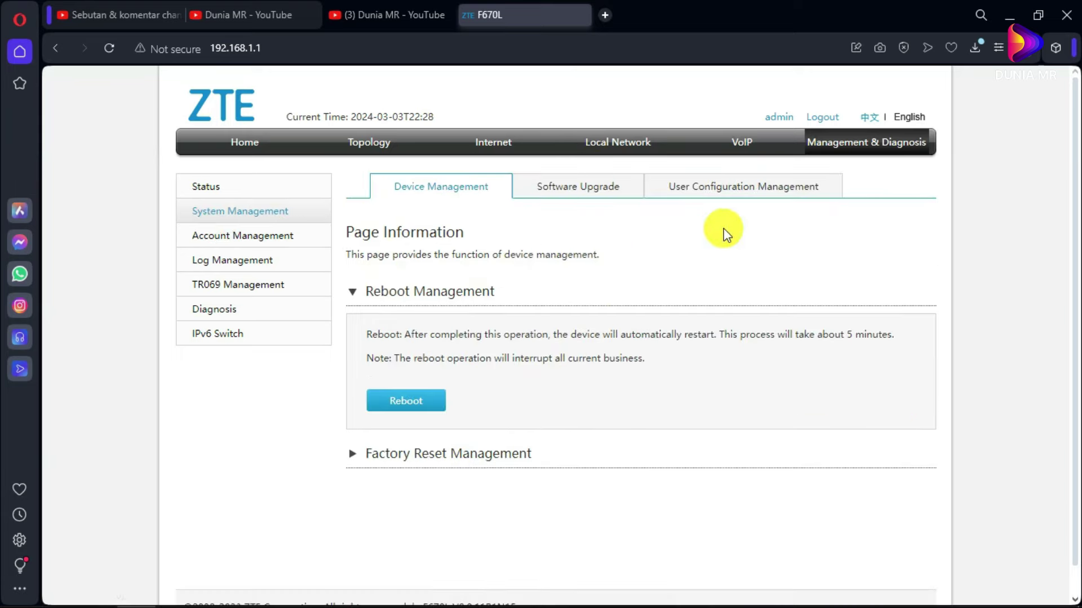
click(739, 187)
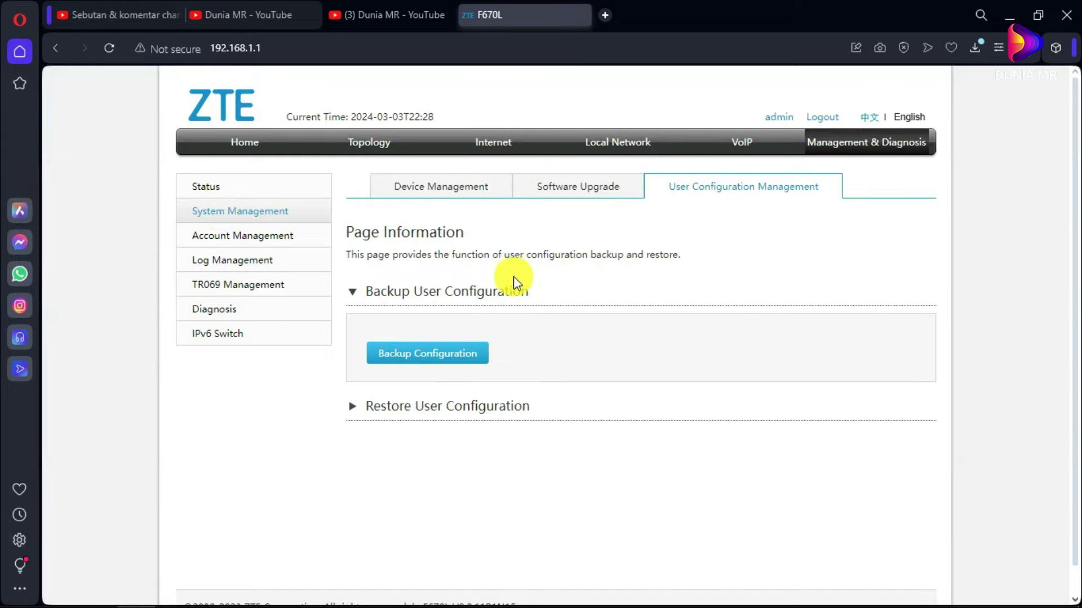
click(435, 366)
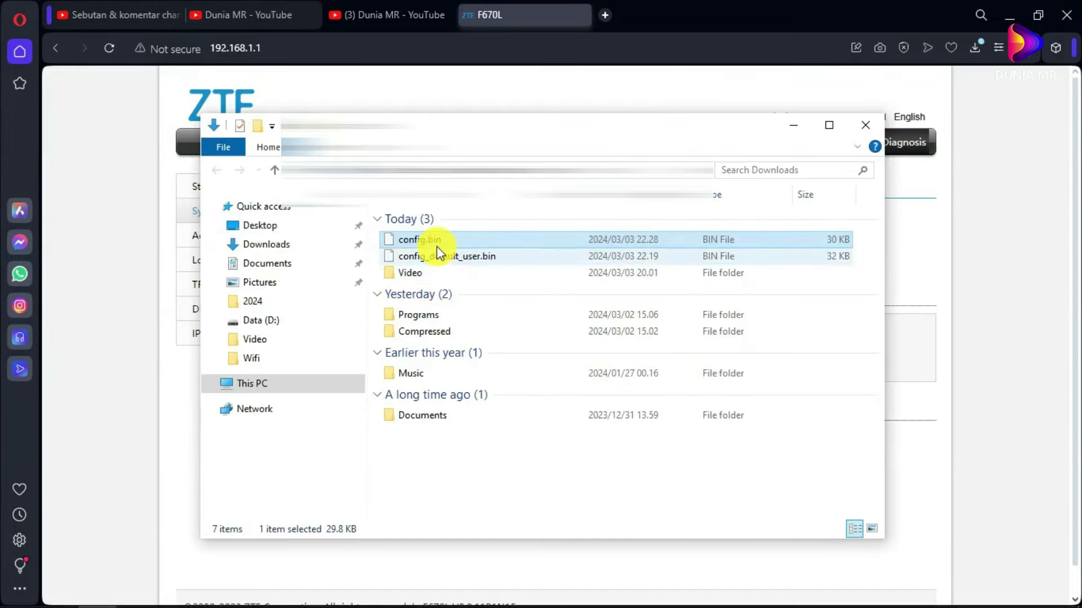
right_click(430, 242)
click(493, 572)
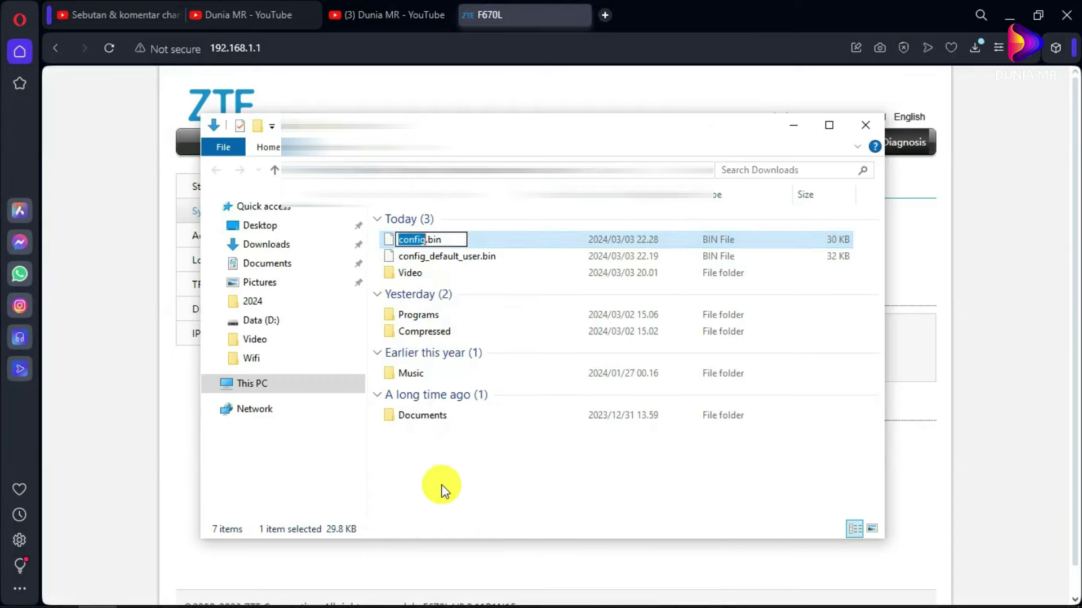
click(442, 490)
click(456, 258)
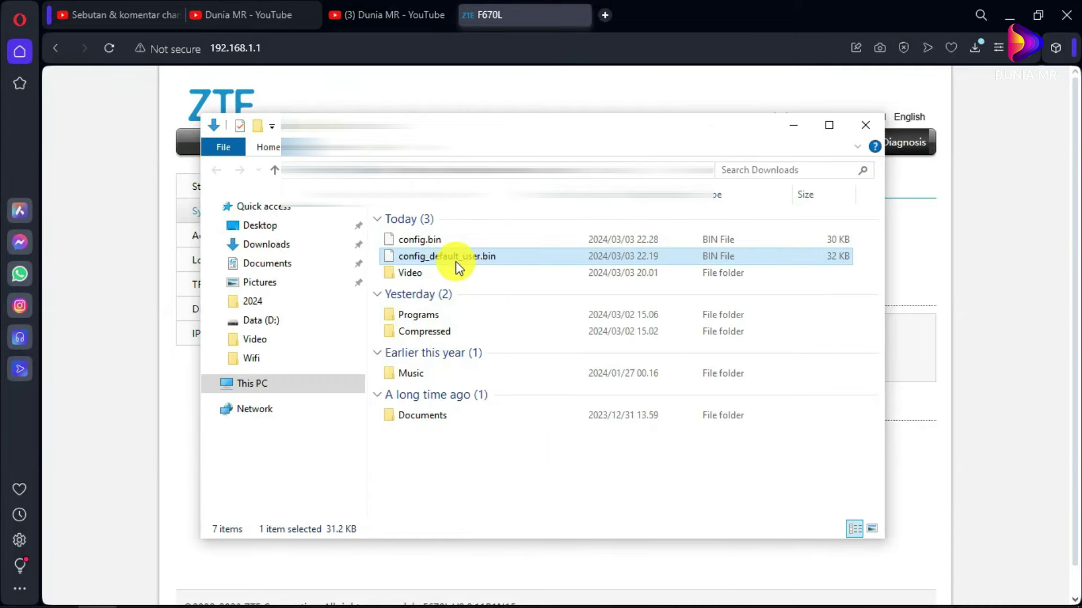
click(425, 240)
right_click(424, 240)
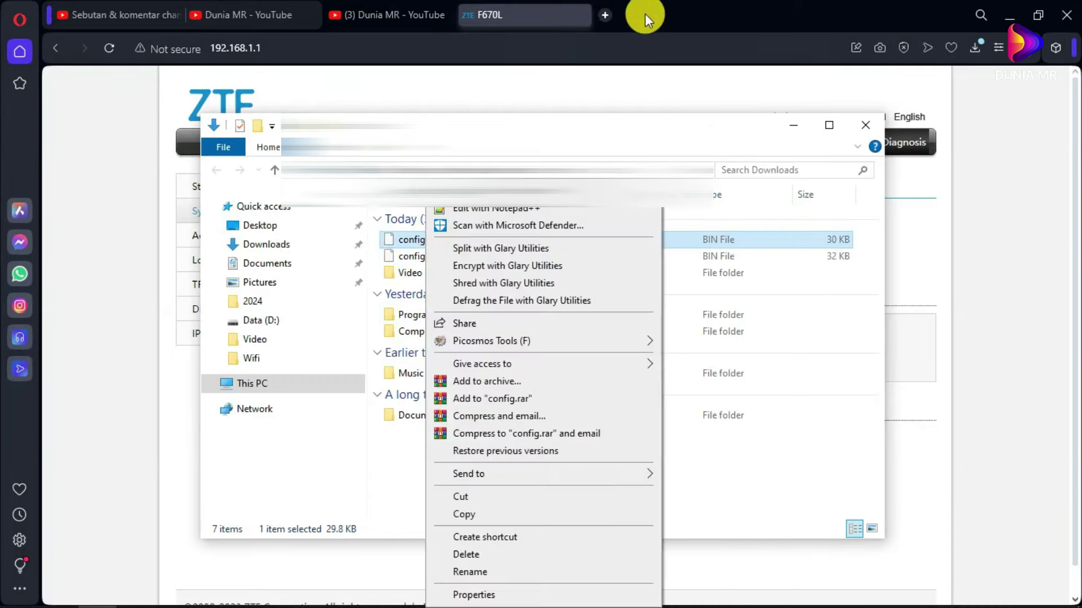
click(640, 12)
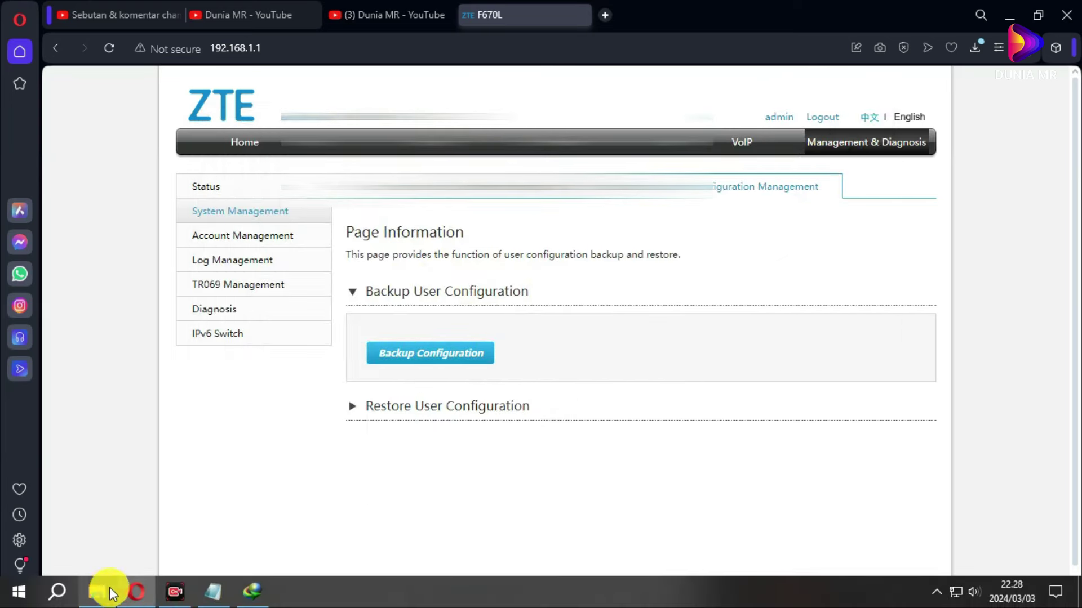
- Rename config.bin to config_default_admin.bin and close the Downloads folder
click(104, 596)
click(426, 240)
text(_)
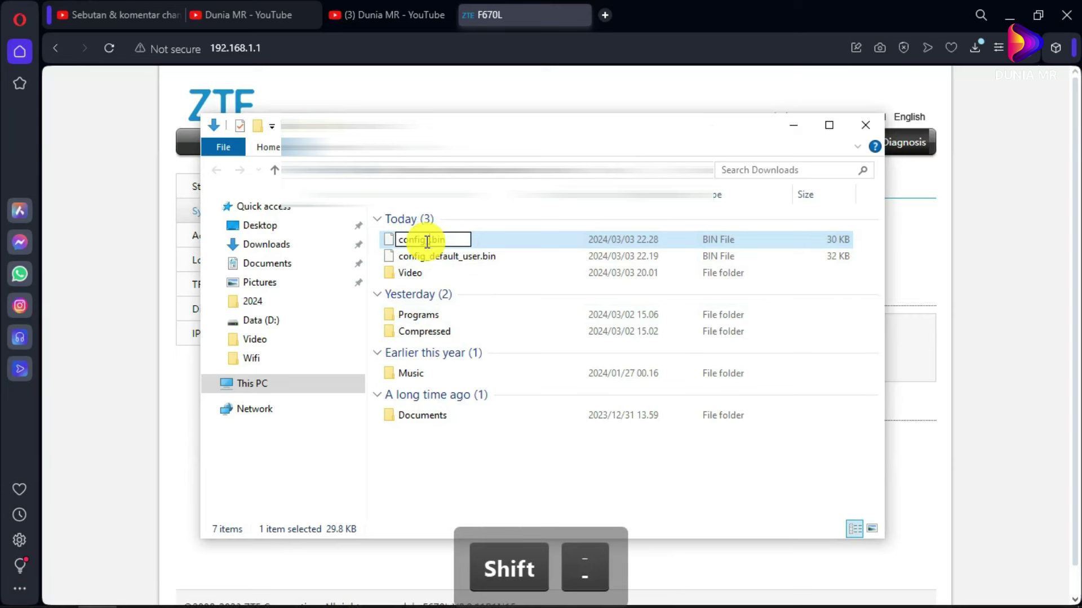
text(default)
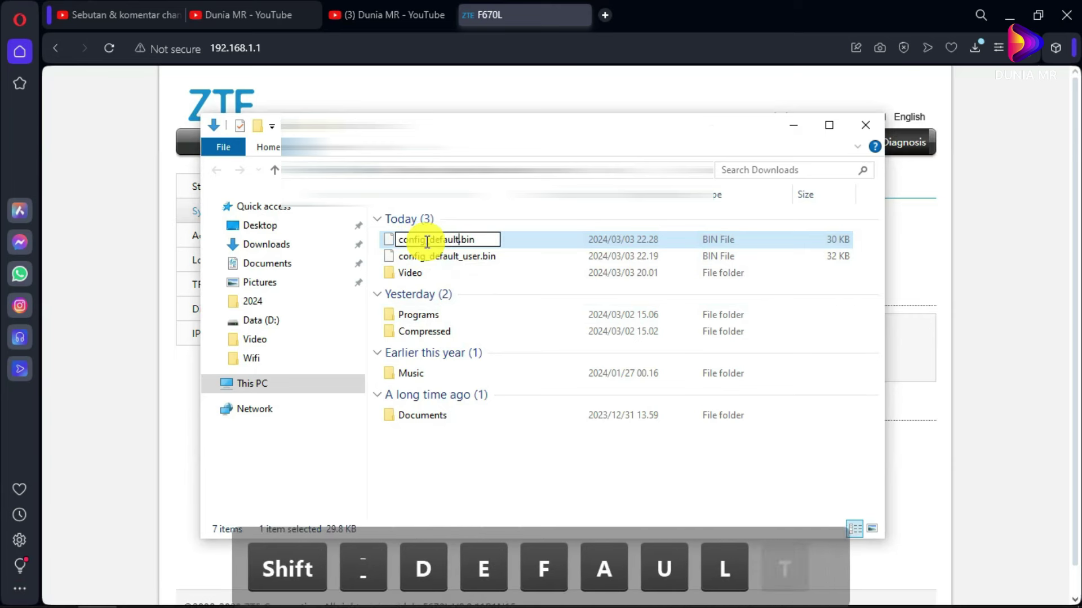
text(_ad)
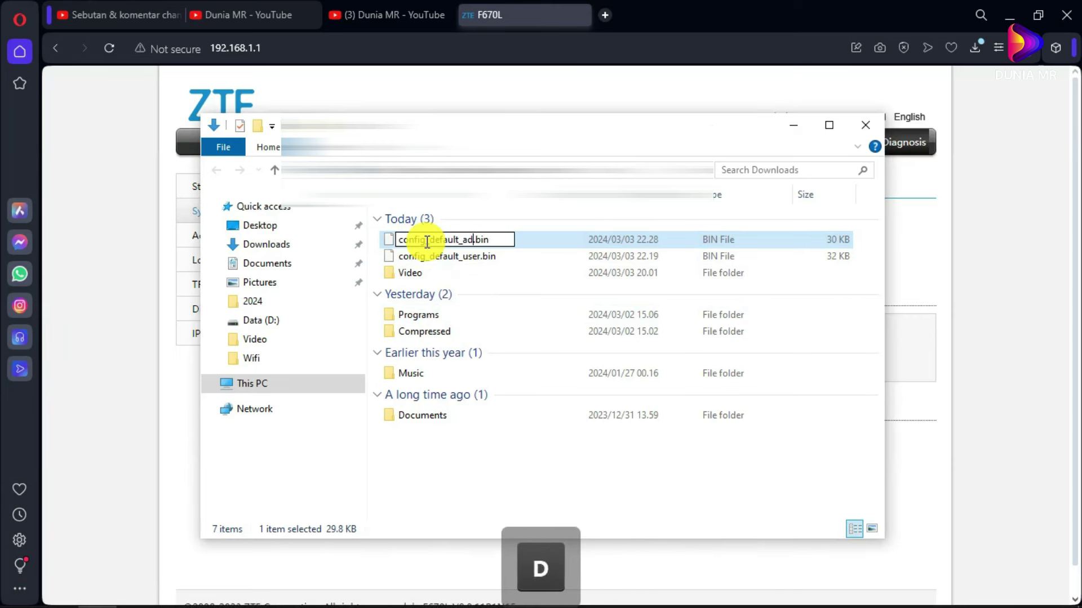
text(min)
click(435, 468)
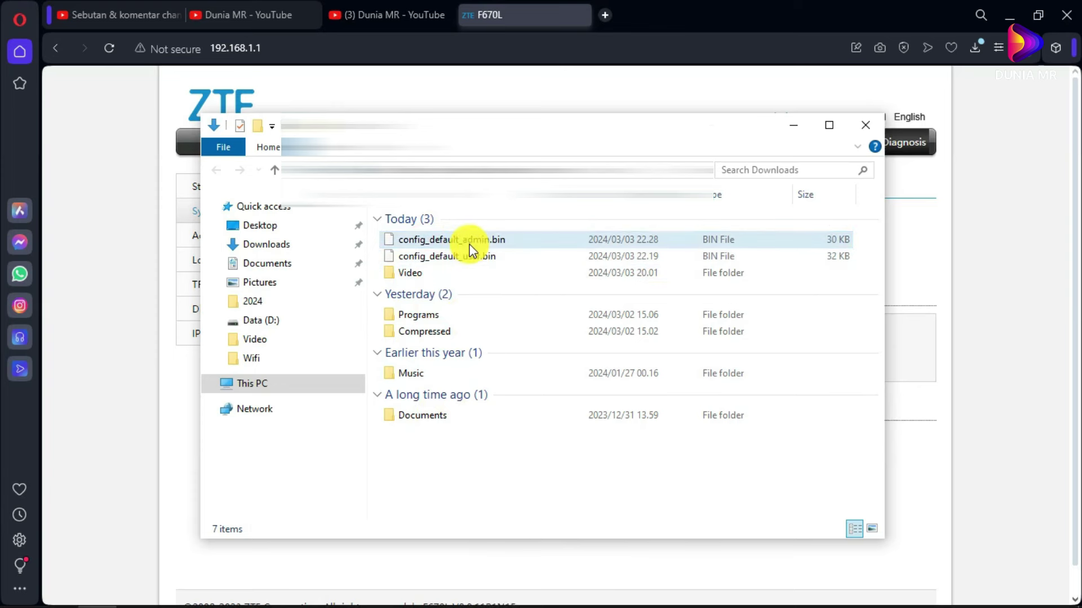
click(452, 257)
click(452, 241)
click(866, 124)
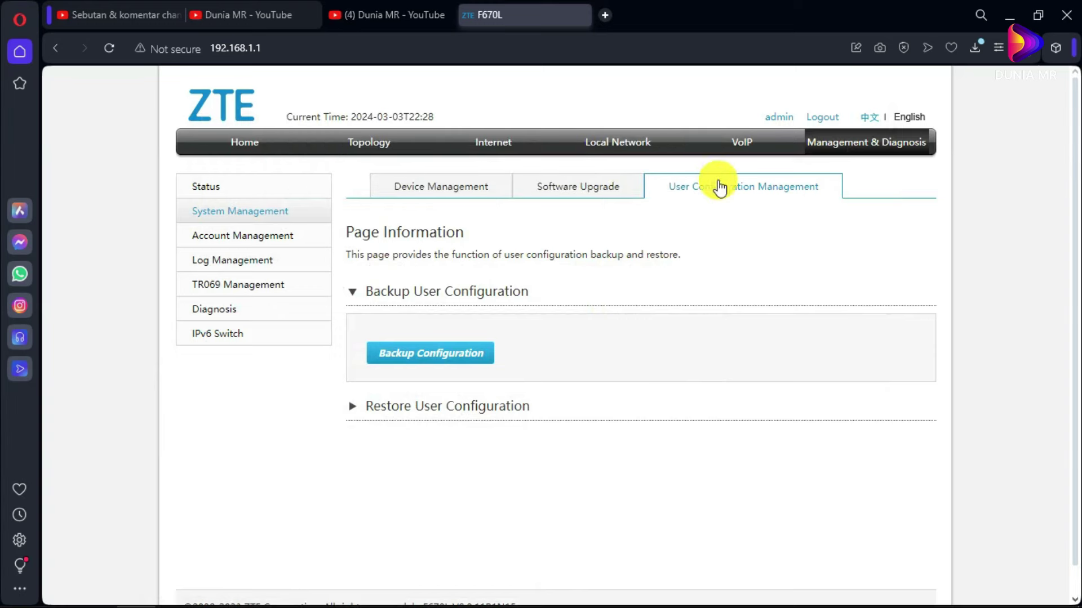
- Revisit Account Management with the User Account Management section expanded
click(229, 237)
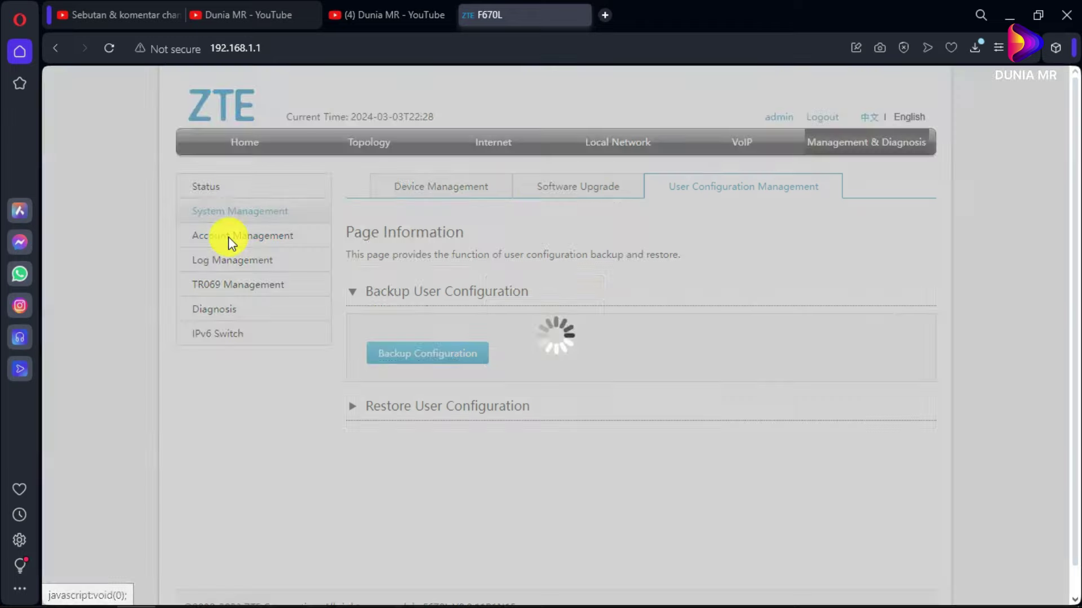
click(346, 452)
scroll(422, 321, down, 1)
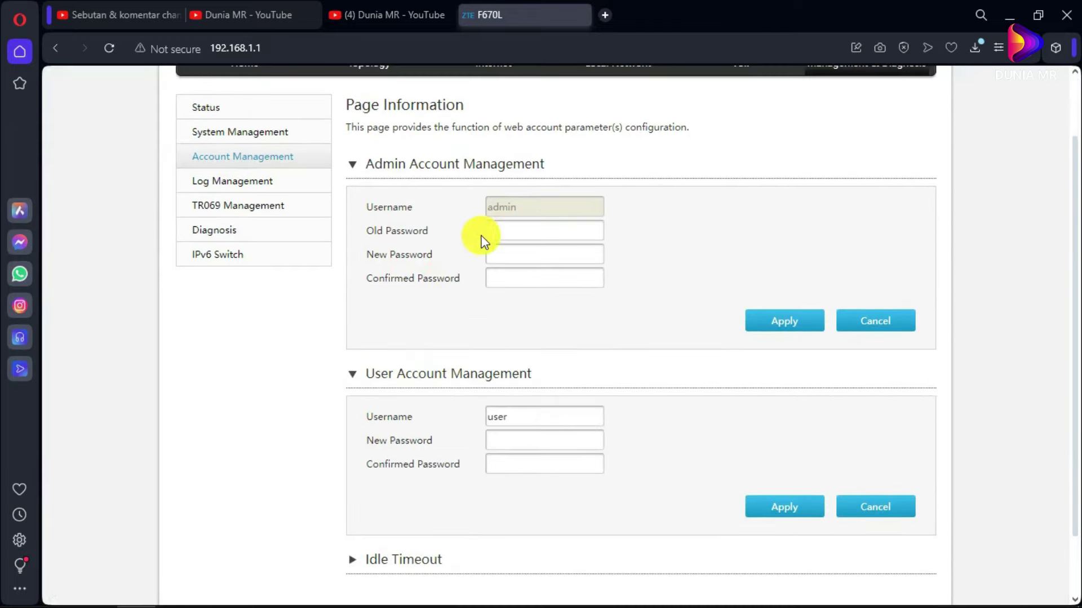
scroll(466, 237, up, 1)
- Download another configuration backup and select the new config.bin among the Downloads backups
click(248, 211)
click(707, 194)
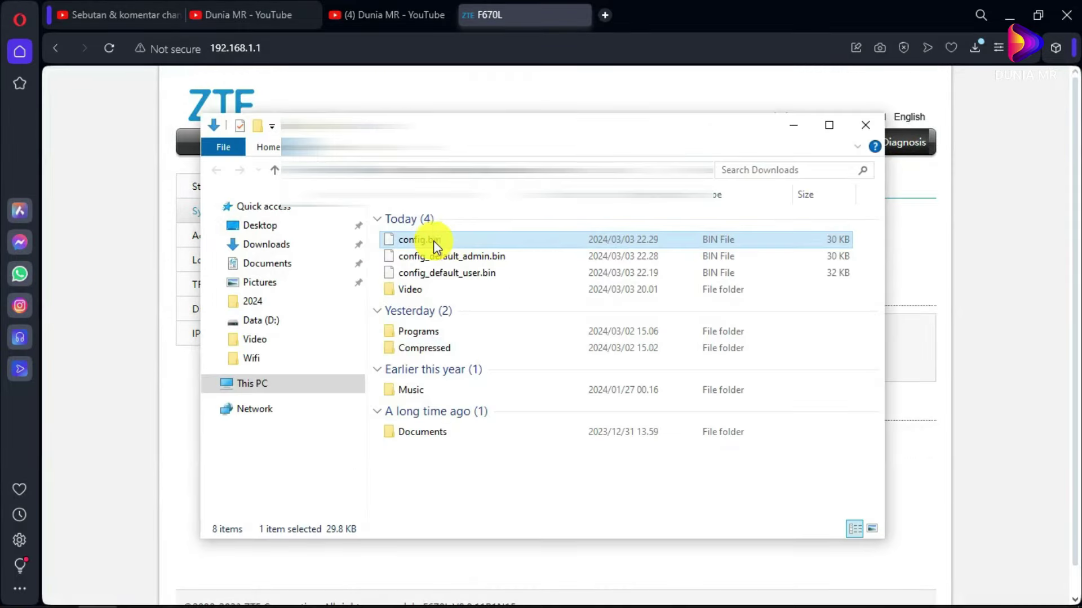
right_click(434, 241)
click(480, 572)
key(Return)
click(471, 257)
click(466, 272)
click(466, 254)
click(466, 273)
click(445, 256)
click(411, 238)
- Rename the newest config.bin in Downloads to config_my_login.bin by inserting _my_login
right_click(411, 237)
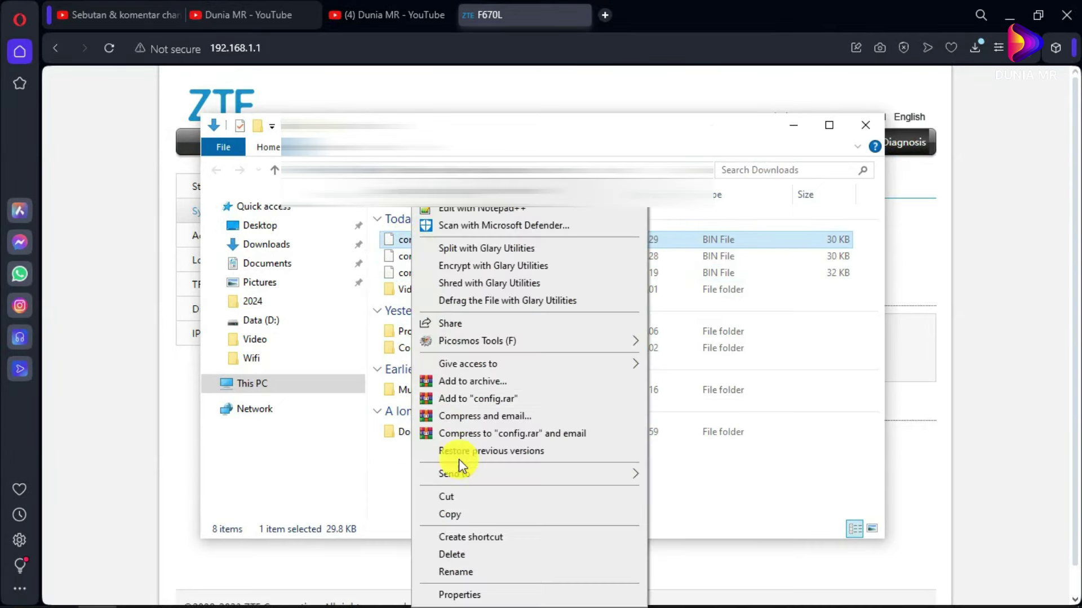
click(474, 571)
click(427, 236)
text(_)
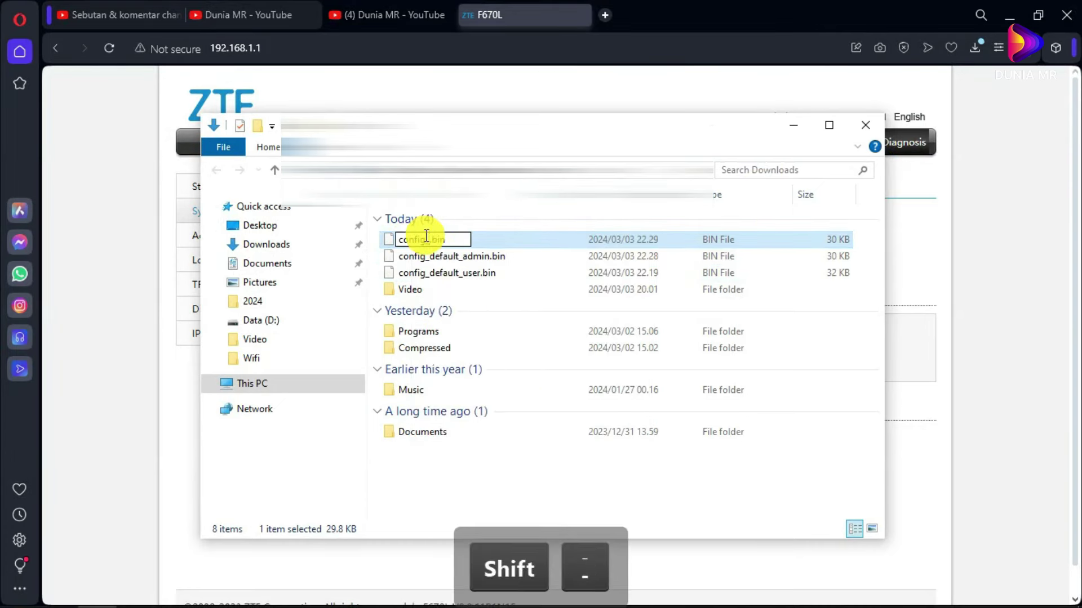
text(my)
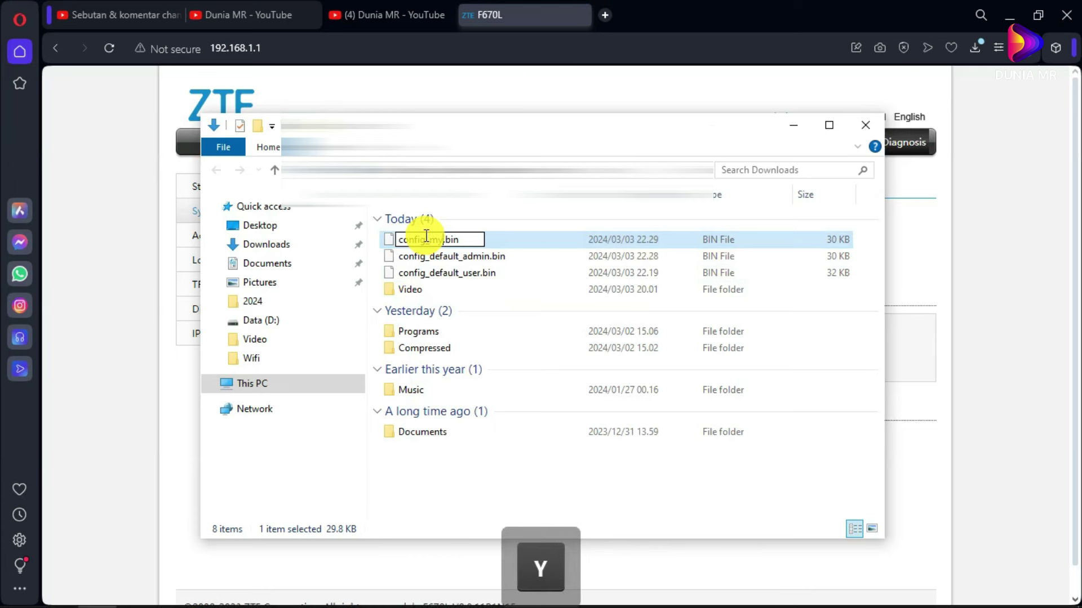
text(_)
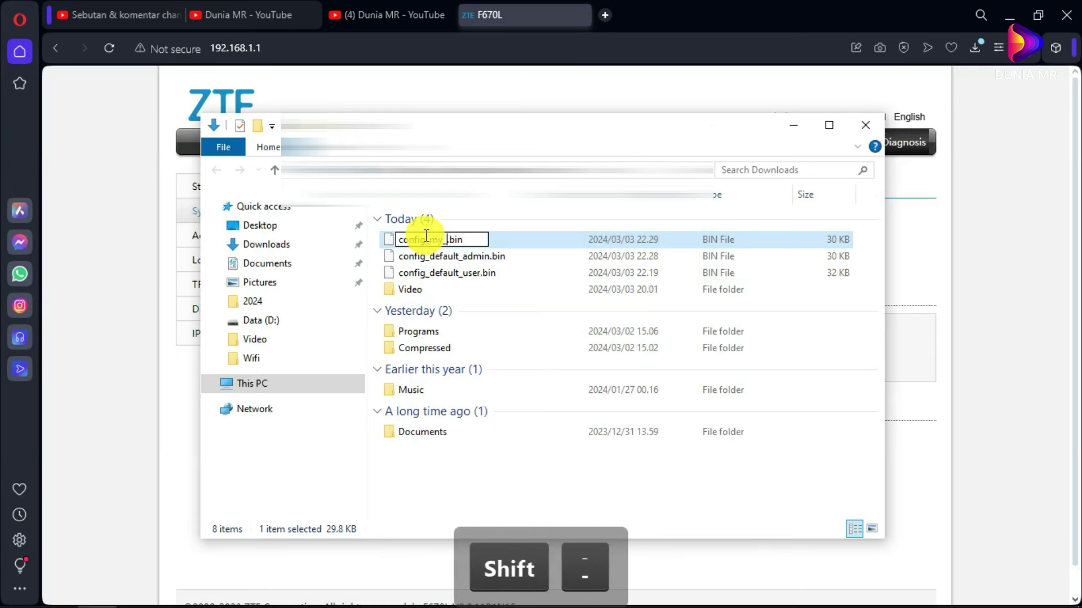
text(login)
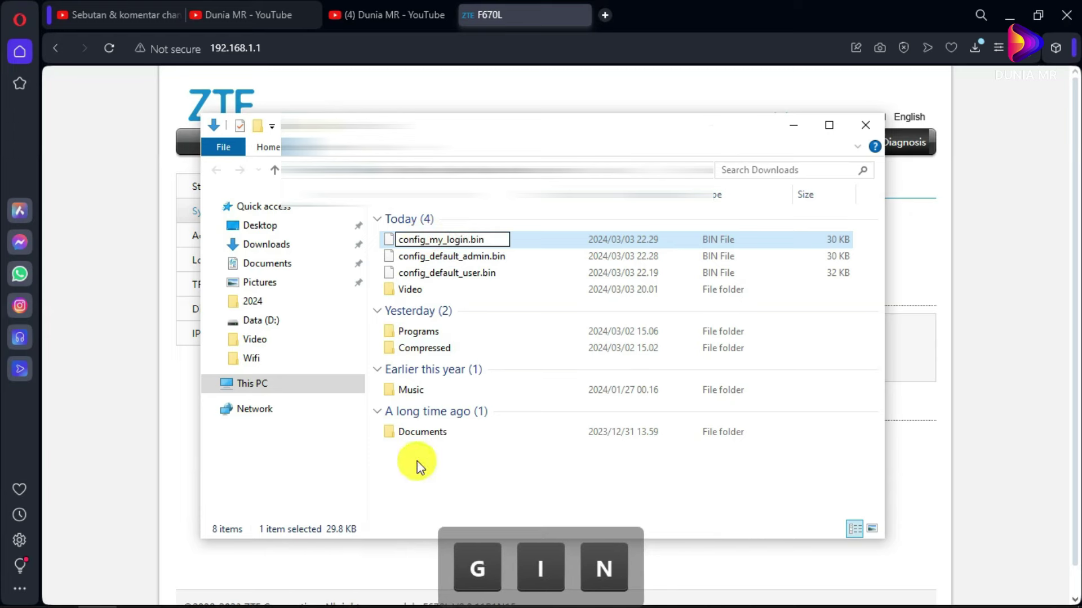
click(449, 237)
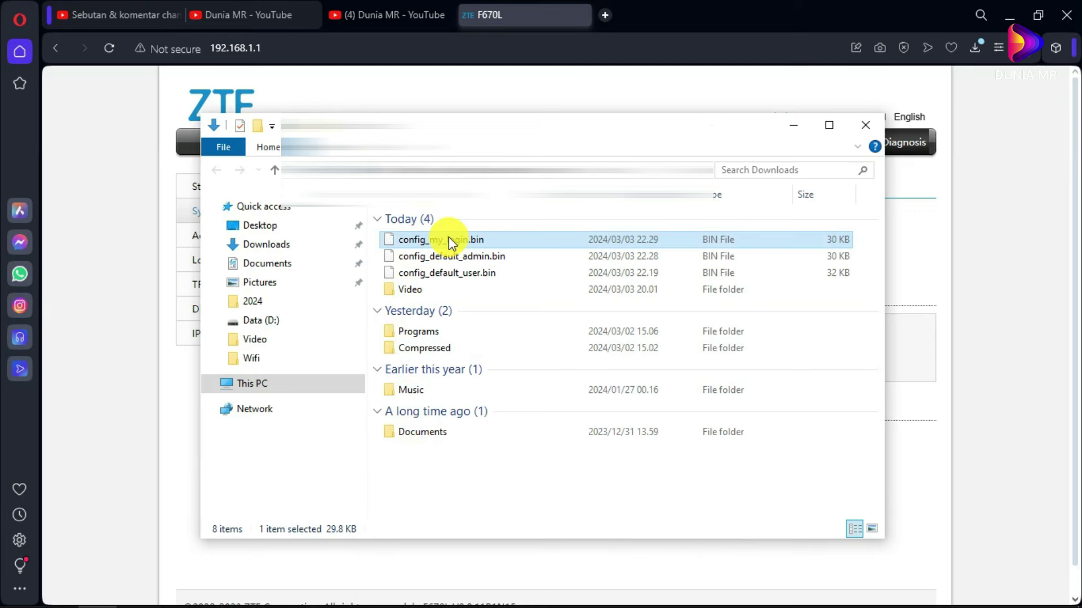
- Show Account Management with User Account Management expanded, then switch to the YouTube videos tab
click(676, 25)
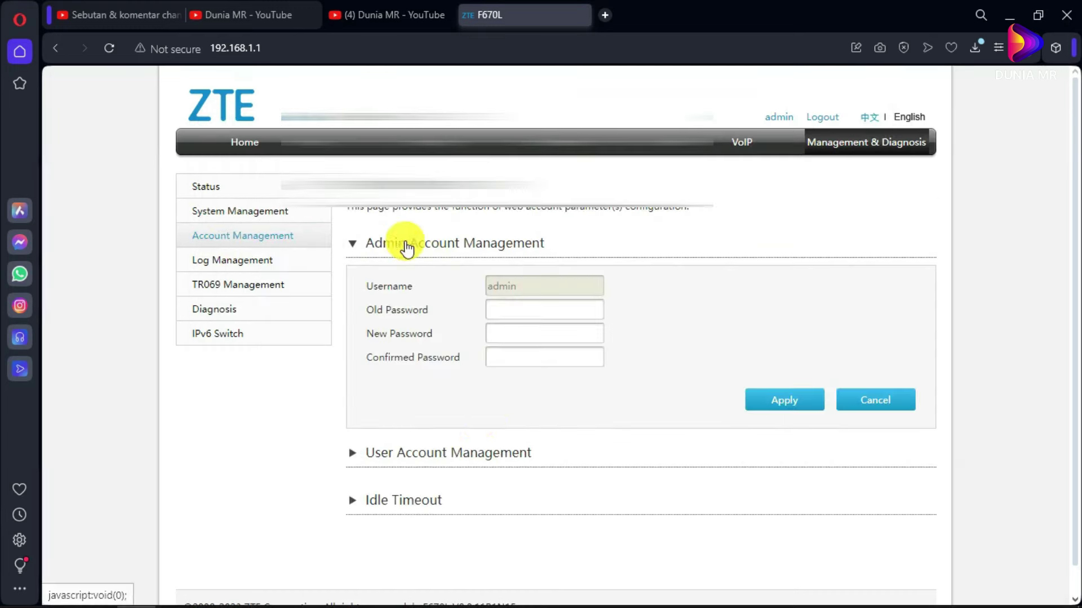
scroll(458, 338, down, 1)
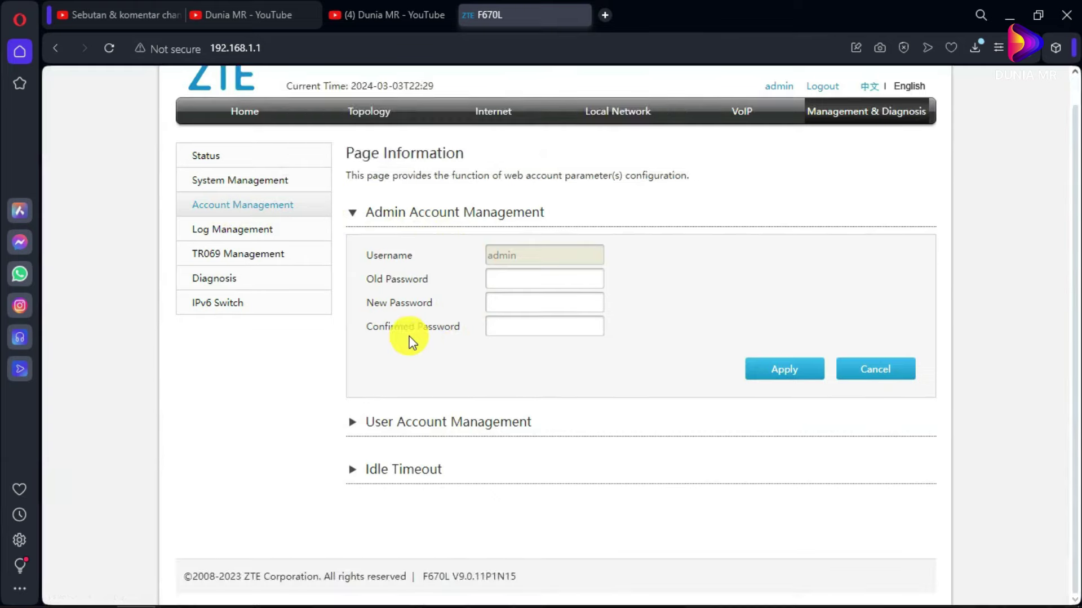
click(353, 432)
scroll(372, 304, up, 1)
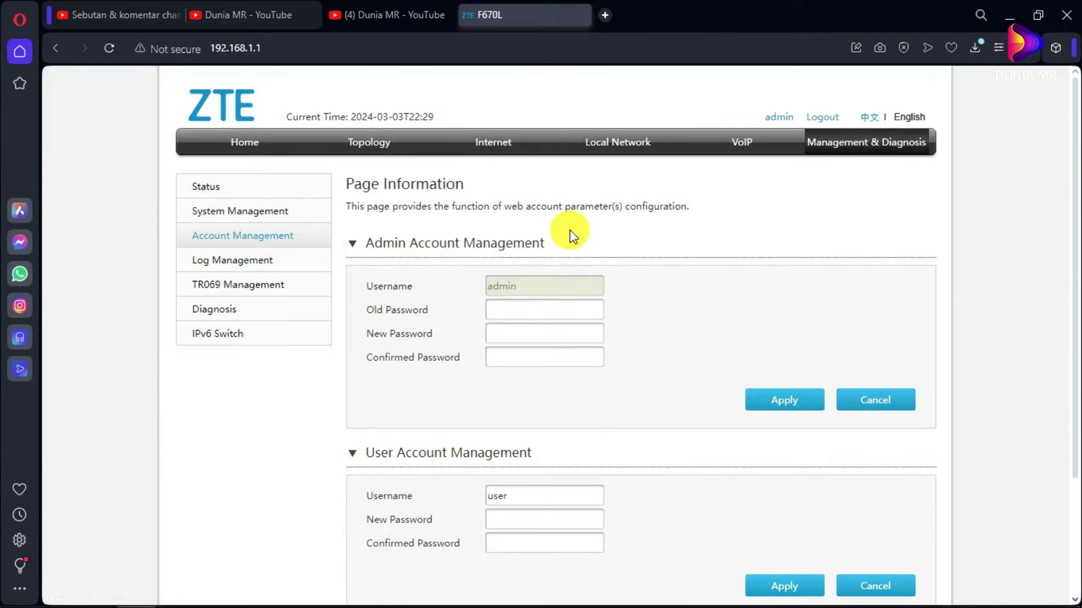
click(97, 601)
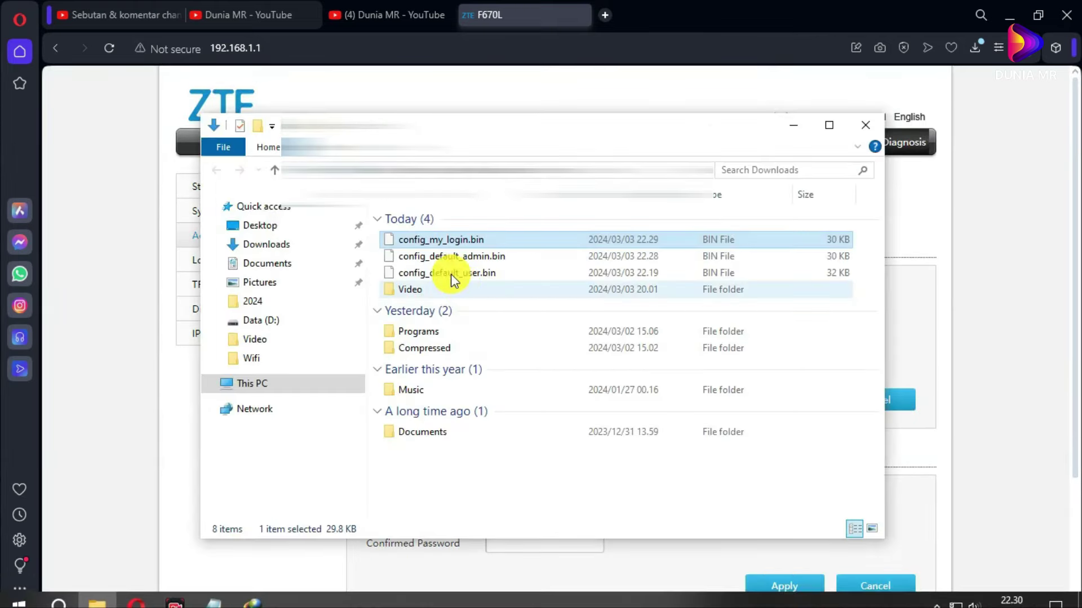
click(394, 14)
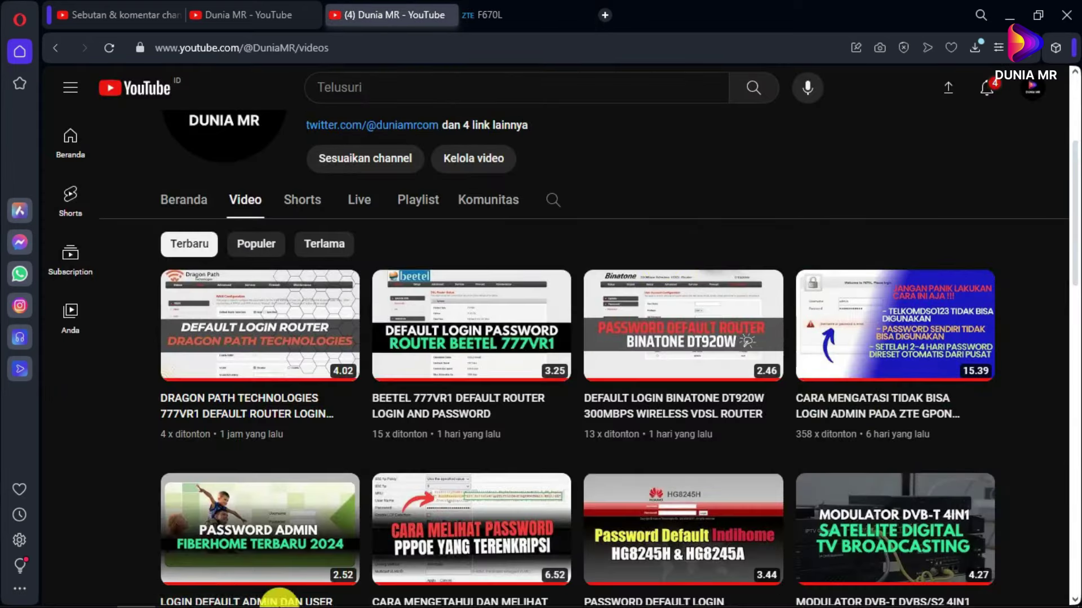
- Check config_default_user.bin and config_my_login.bin in Downloads, then switch to the YouTube Studio comments
click(97, 598)
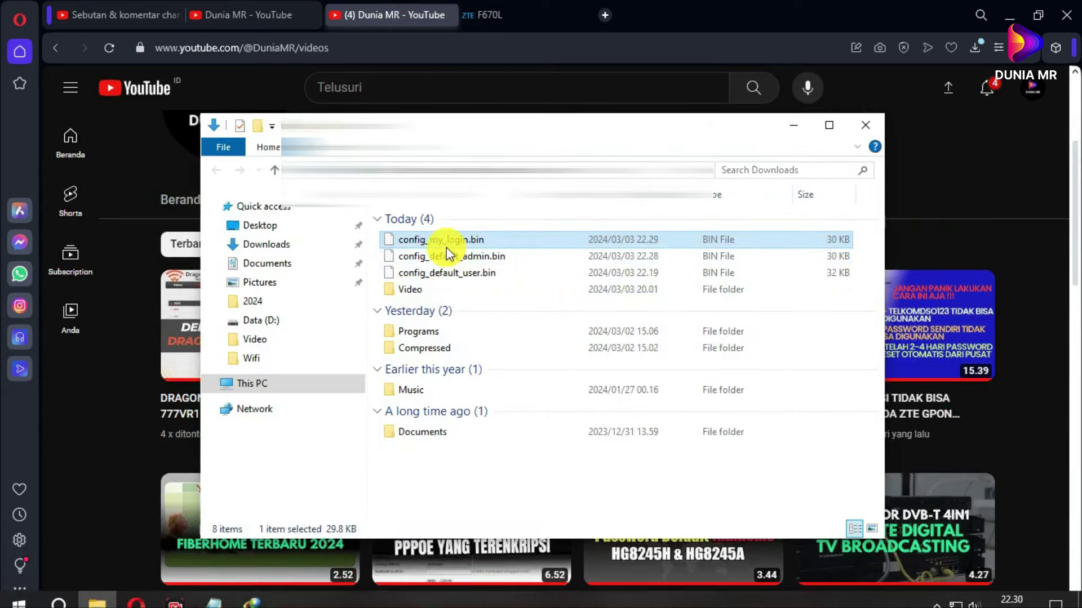
click(439, 269)
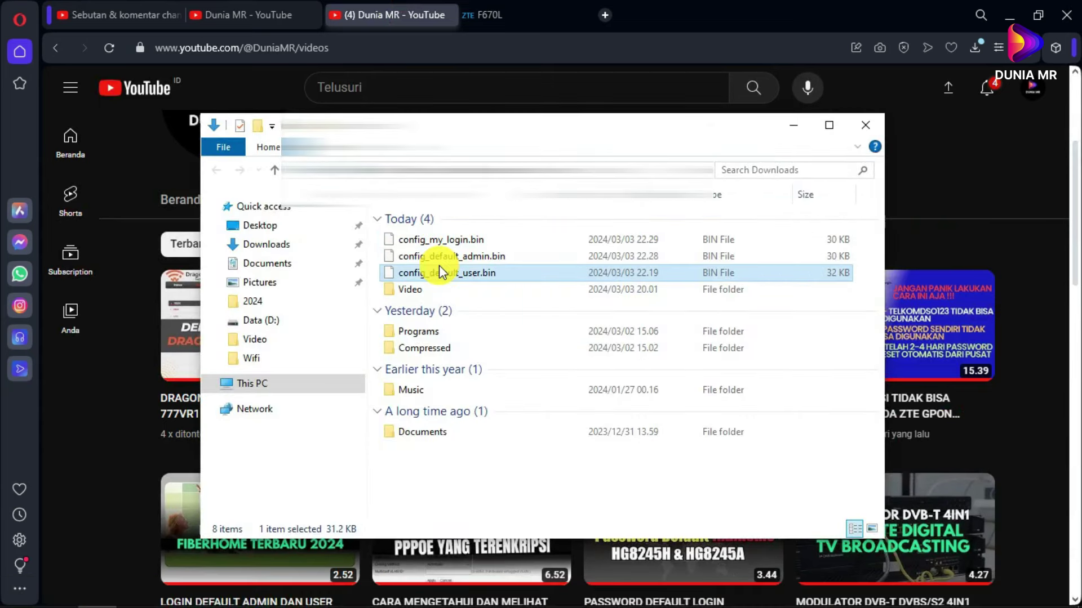
click(446, 273)
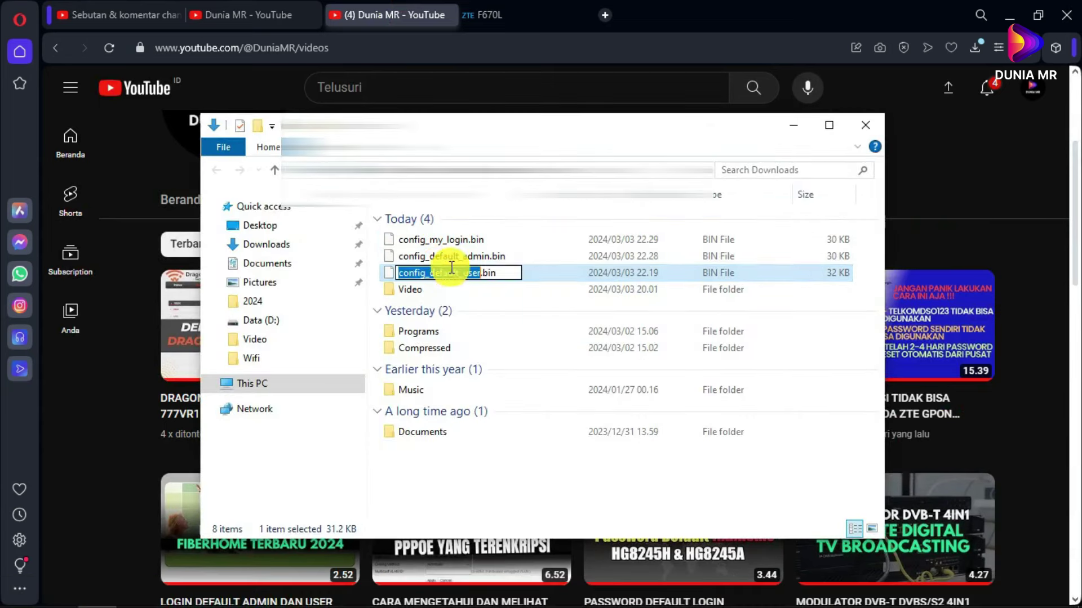
click(454, 240)
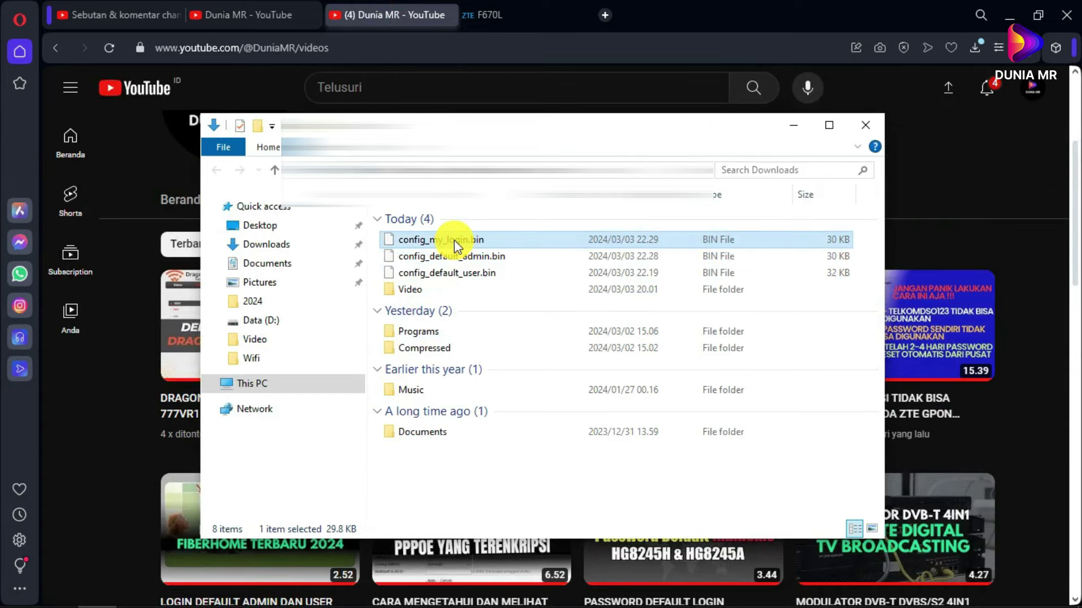
click(151, 12)
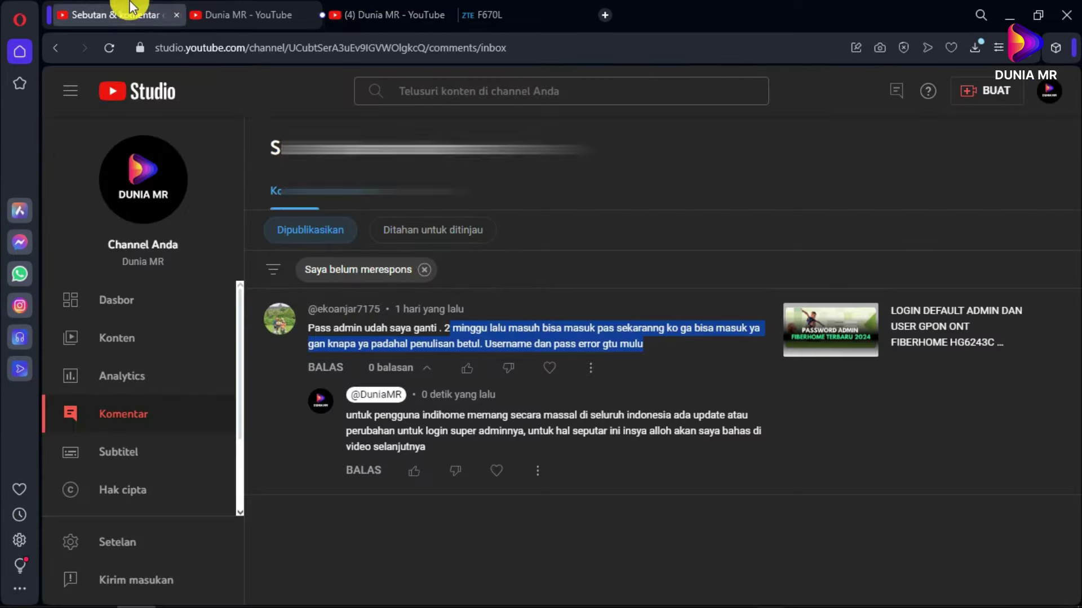
- Highlight the viewer's admin-password comment, then return to the router's Account Management page
click(510, 331)
drag(319, 333, 644, 343)
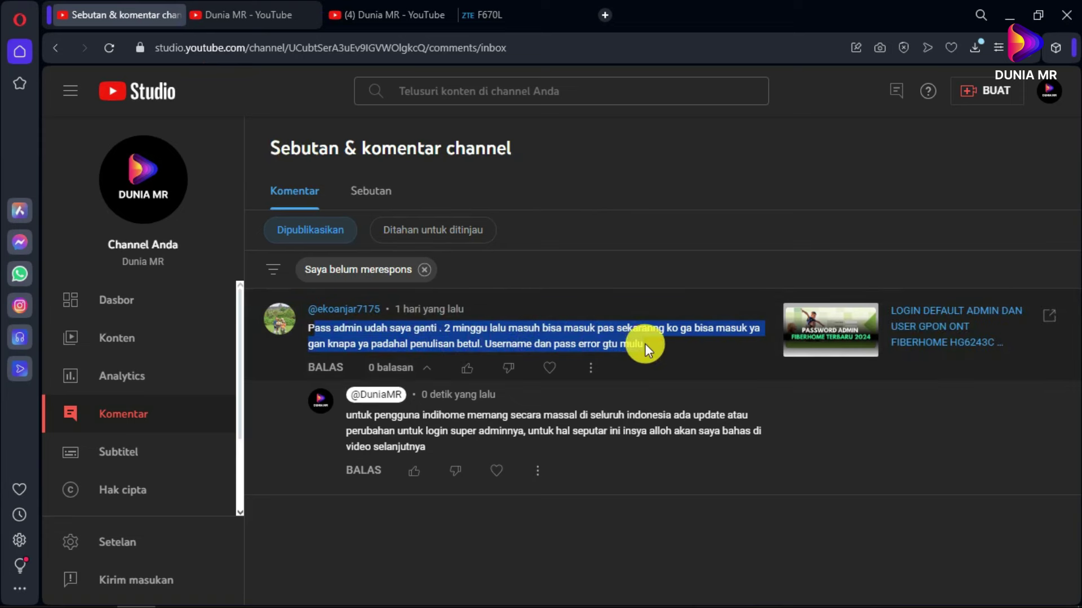
click(379, 343)
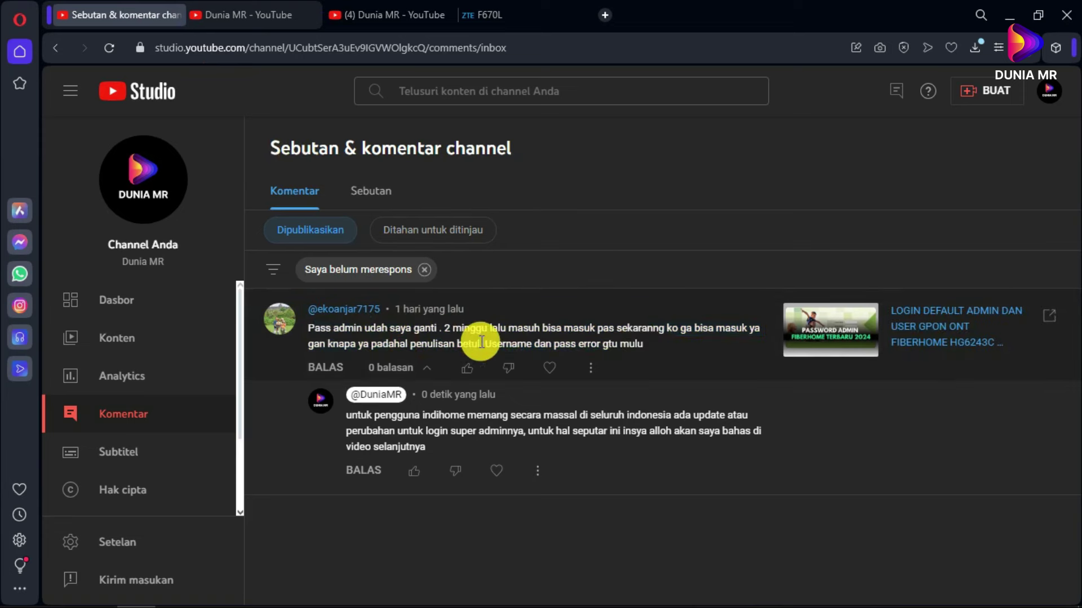
click(503, 16)
click(97, 601)
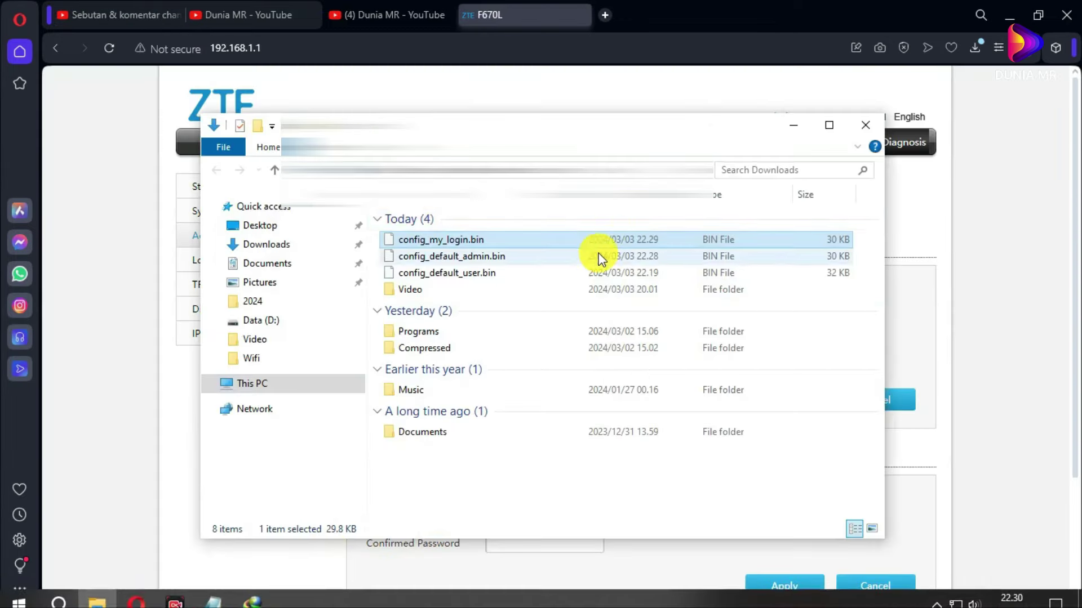
click(451, 275)
click(775, 11)
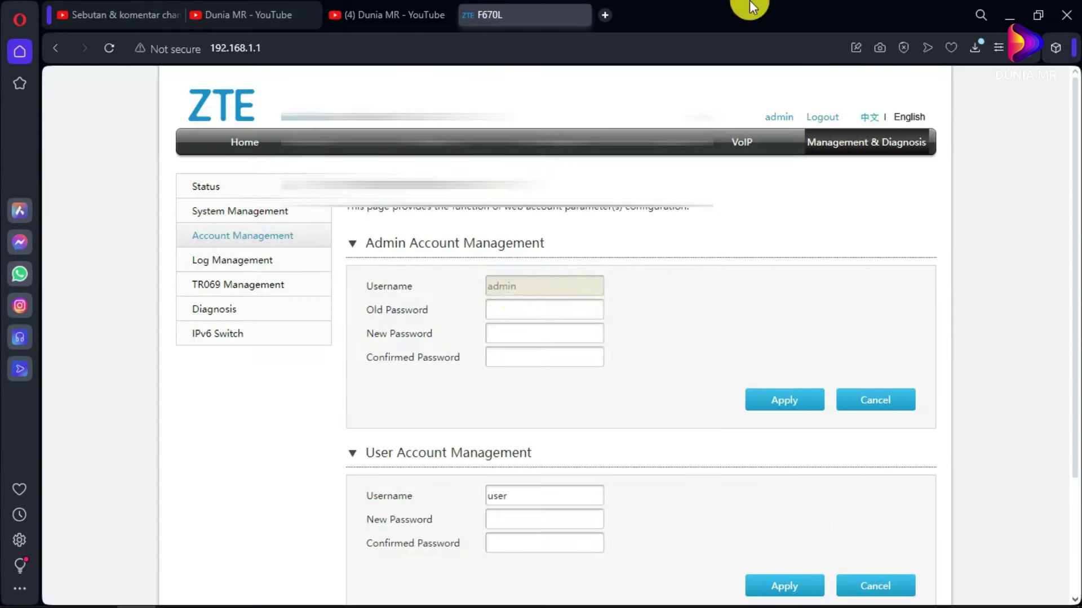
- Expand Restore User Configuration under User Configuration Management and open the restore file chooser
click(232, 212)
click(763, 188)
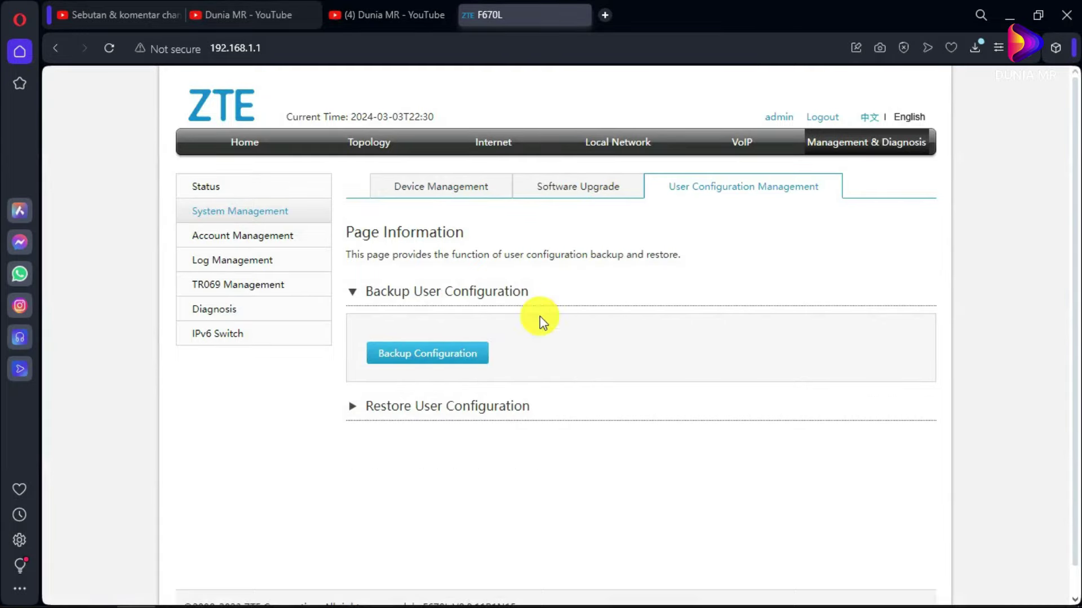
click(384, 422)
click(383, 473)
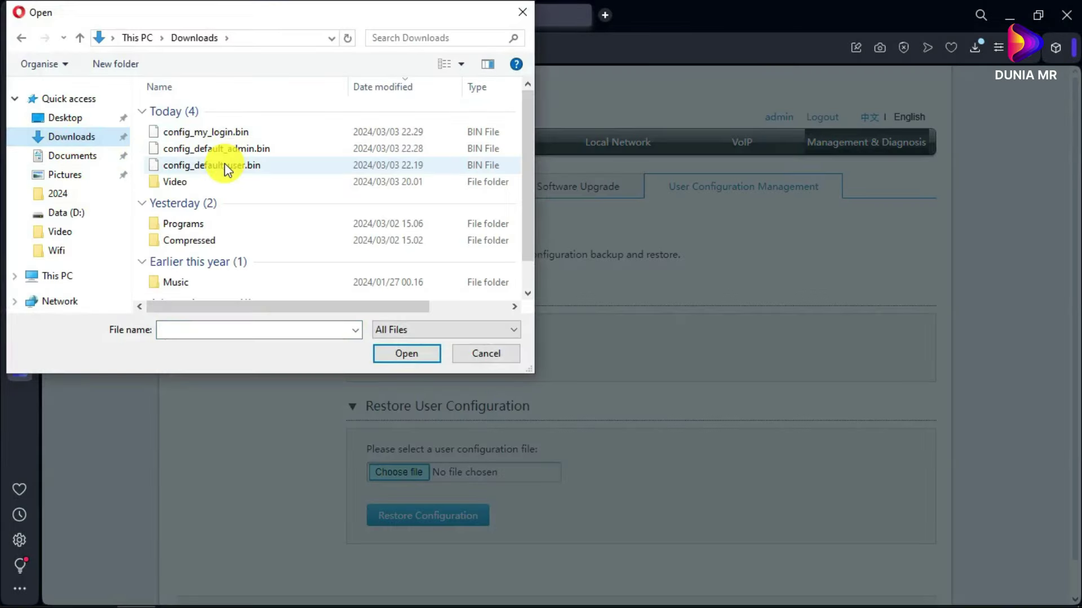
- Browse config_default_admin.bin, config_default_user.bin and config_my_login.bin, then close without choosing one
click(230, 148)
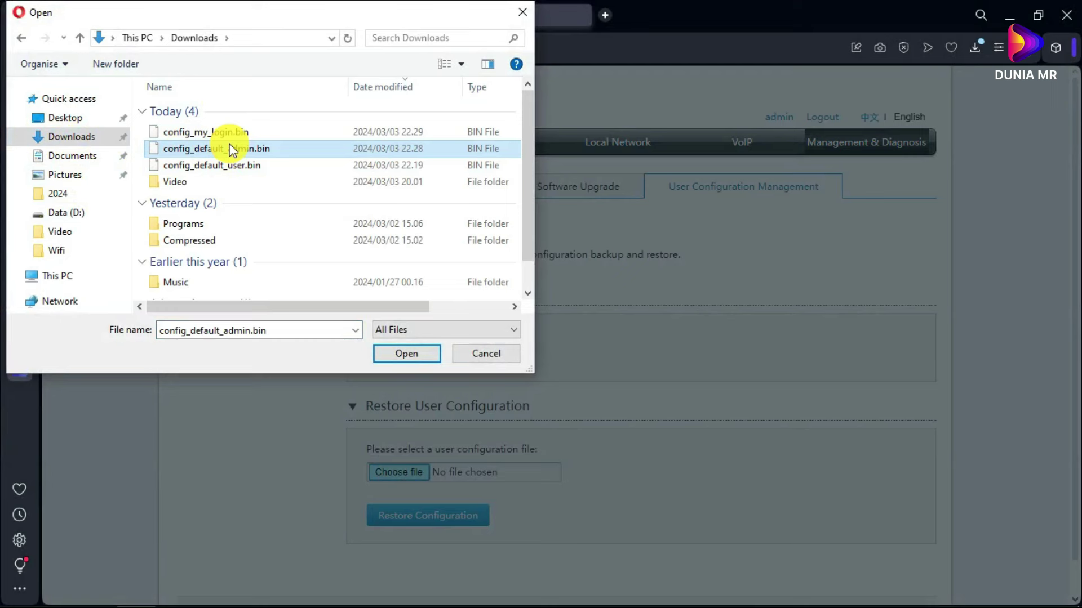
click(233, 168)
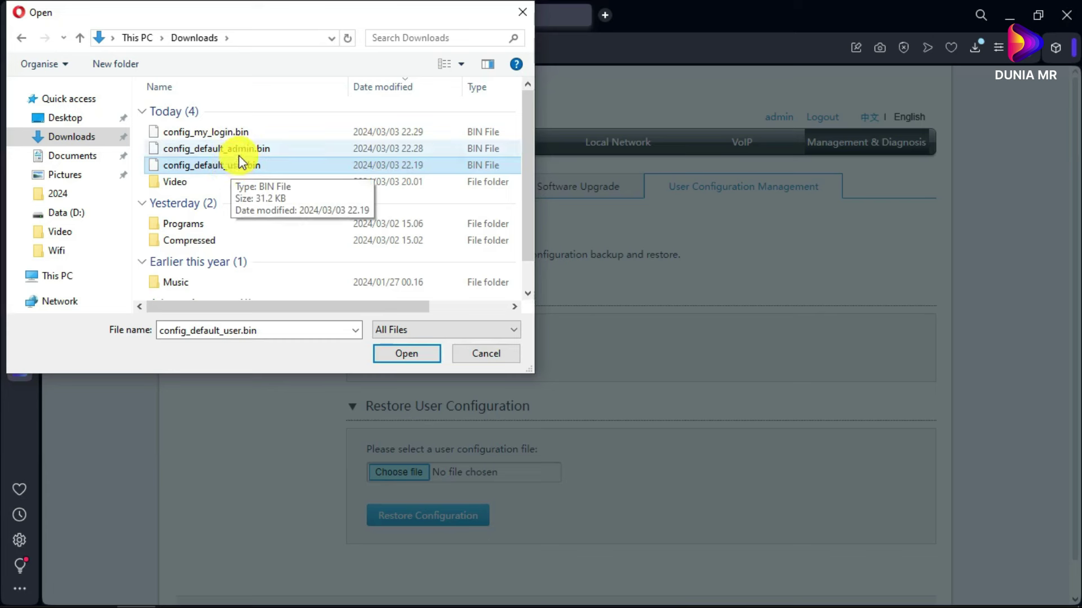
click(241, 150)
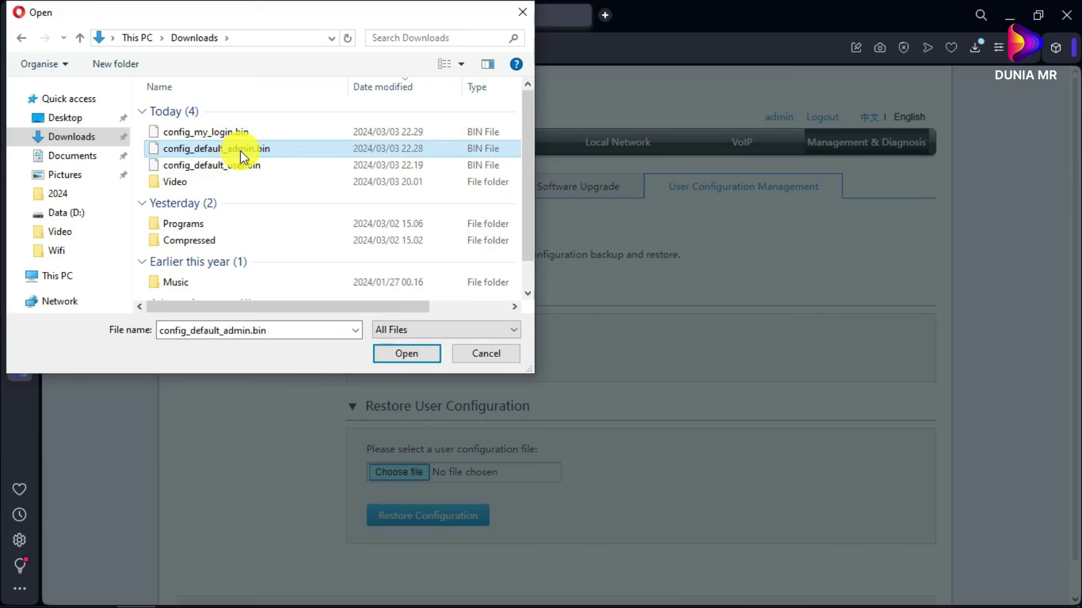
click(232, 134)
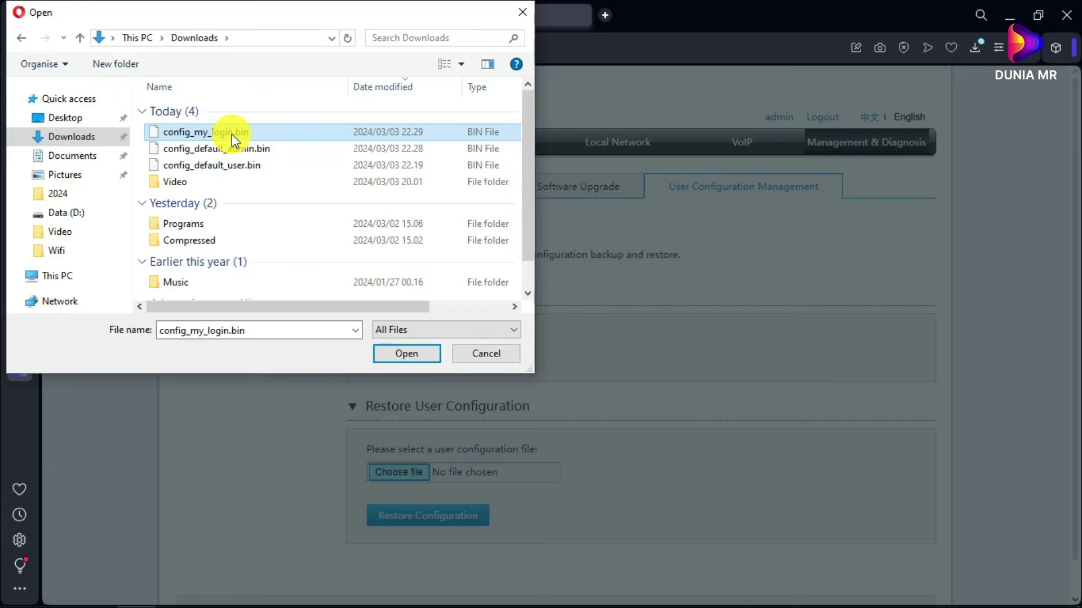
click(522, 16)
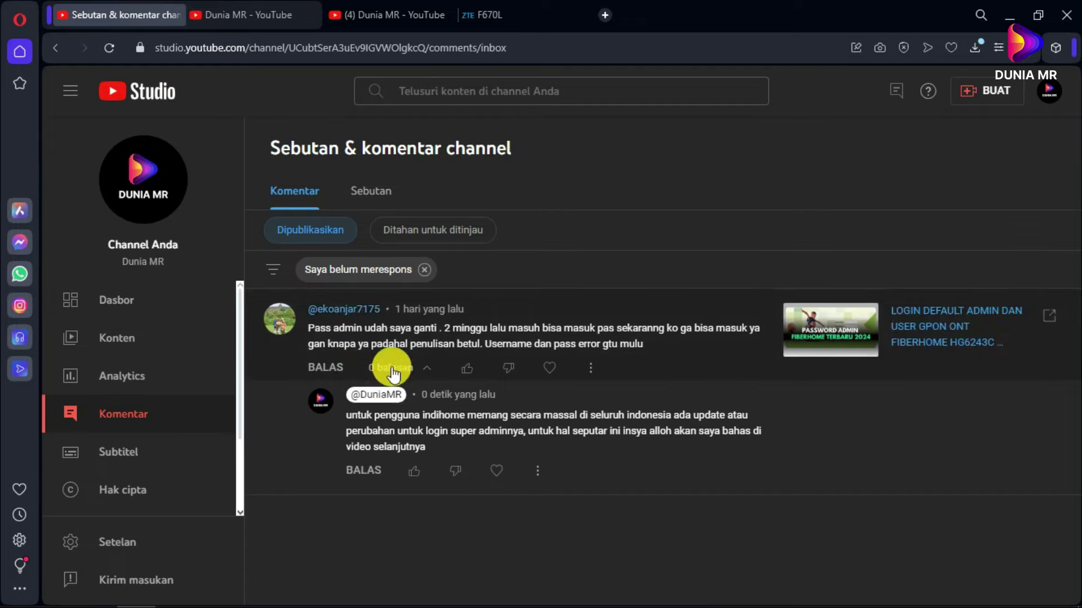
- Glance at the YouTube tabs and select the viewer's comment text, then return to the router tab
click(482, 14)
click(394, 8)
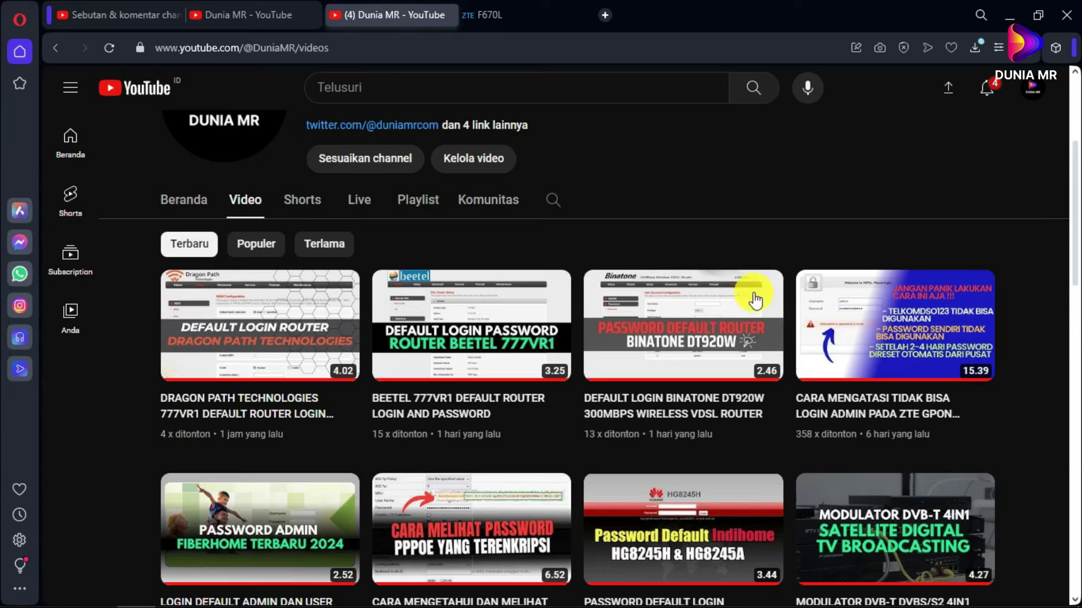
click(535, 16)
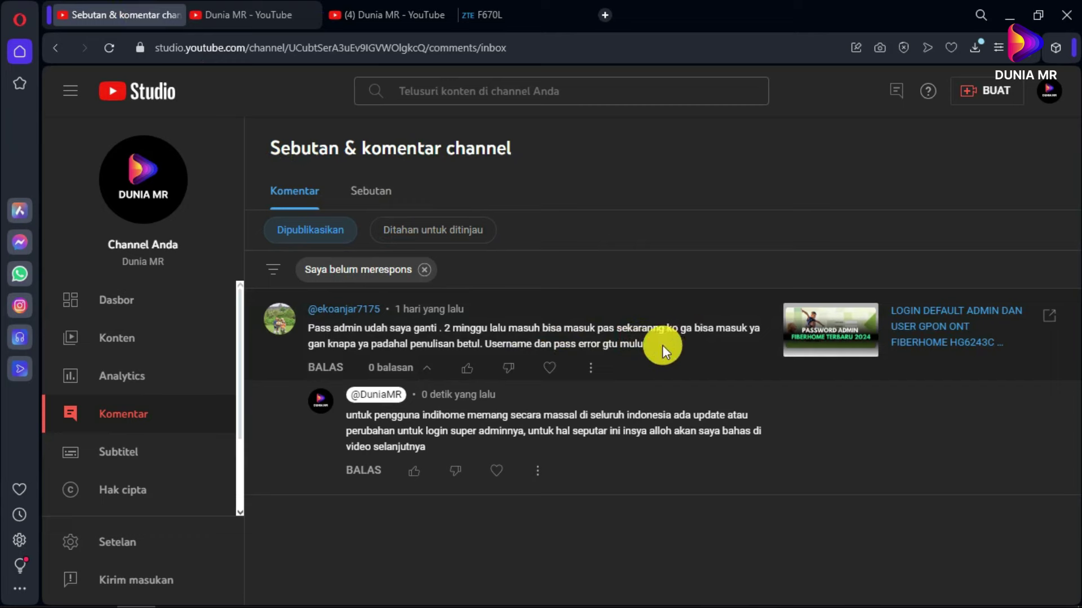
drag(661, 345, 308, 318)
click(502, 21)
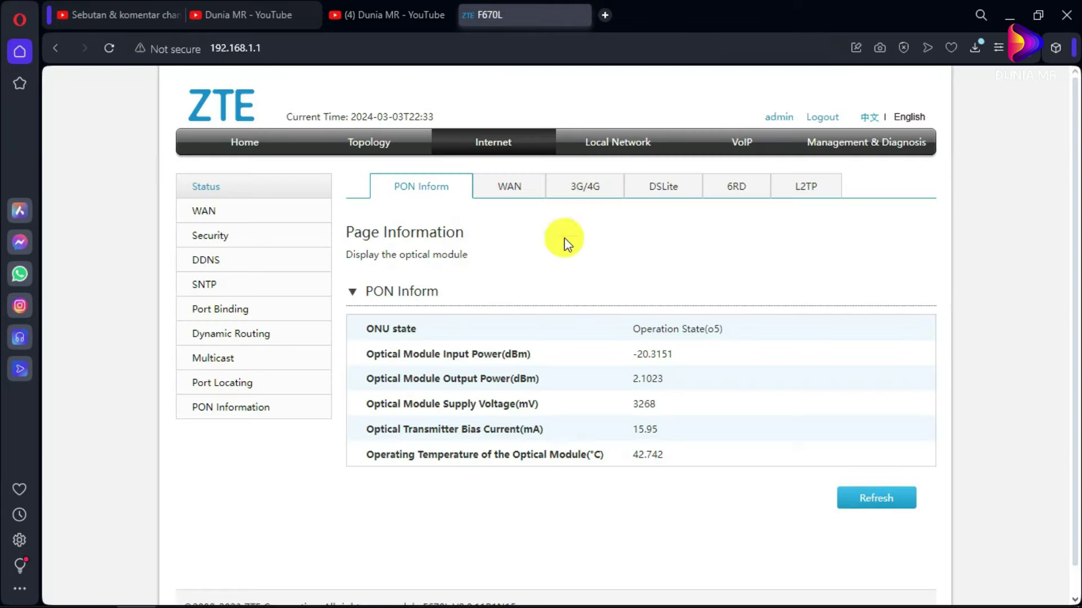
- Open the Internet section's WAN page listing the TR069 and INTERNET connections
click(866, 158)
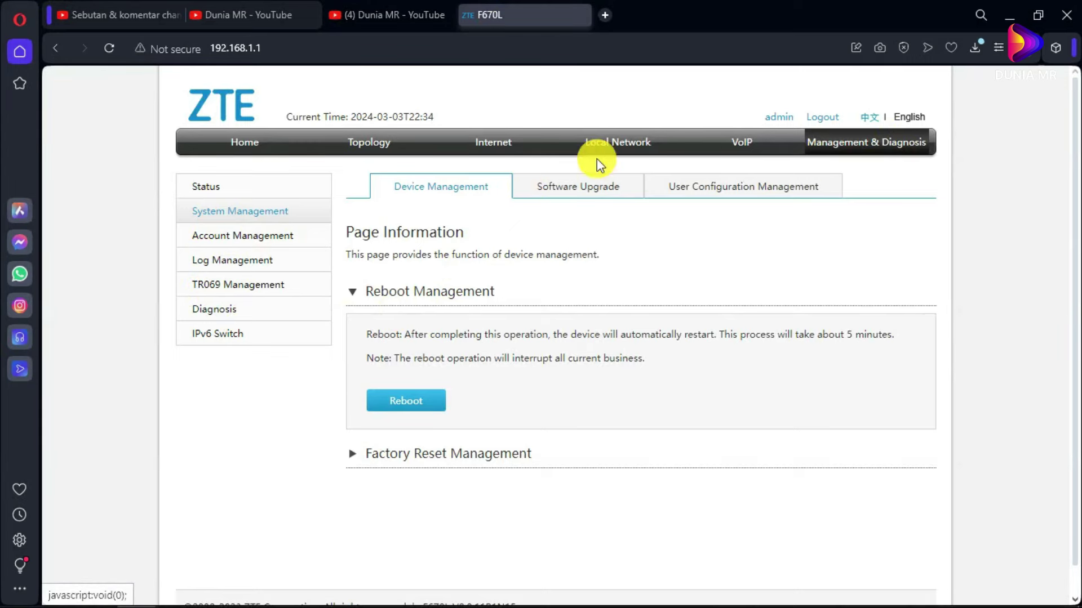
click(503, 145)
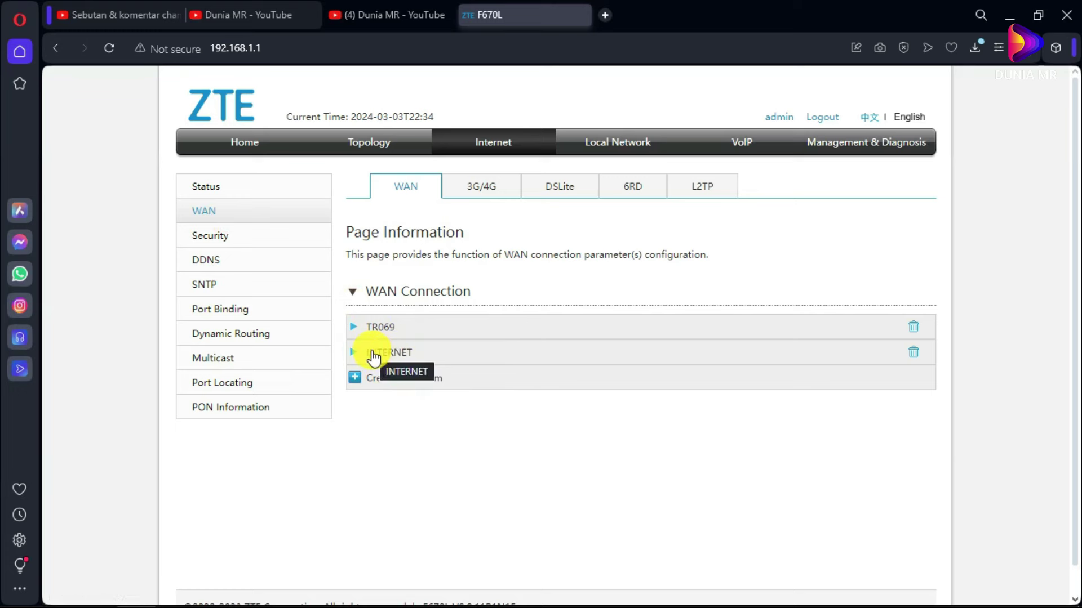
mouse_move(367, 12)
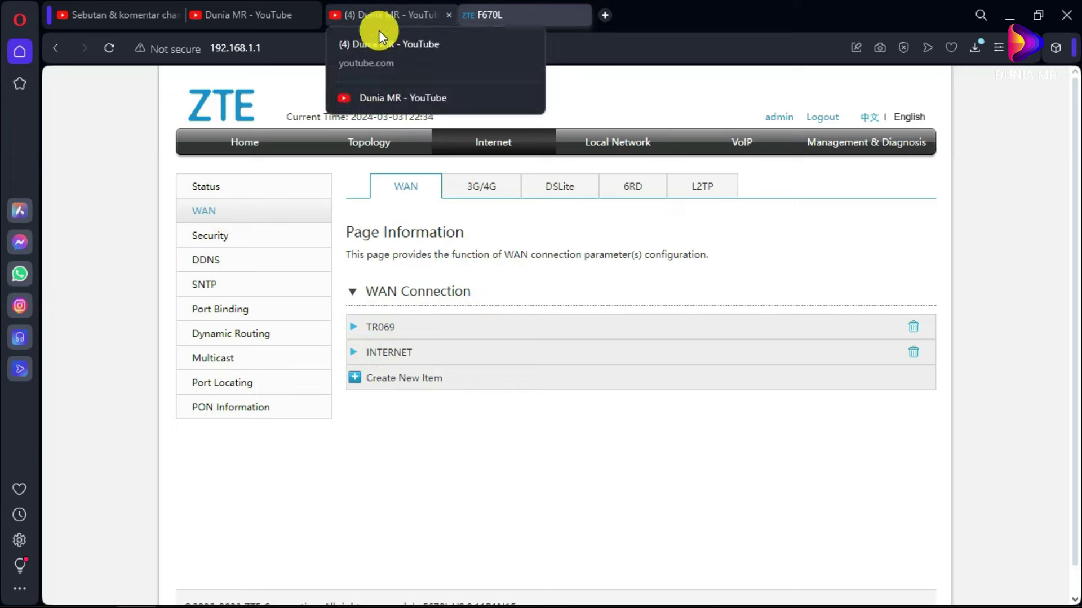
- Expand the TR069 connection's settings, briefly checking the YouTube Studio comments page
click(353, 329)
scroll(393, 314, down, 3)
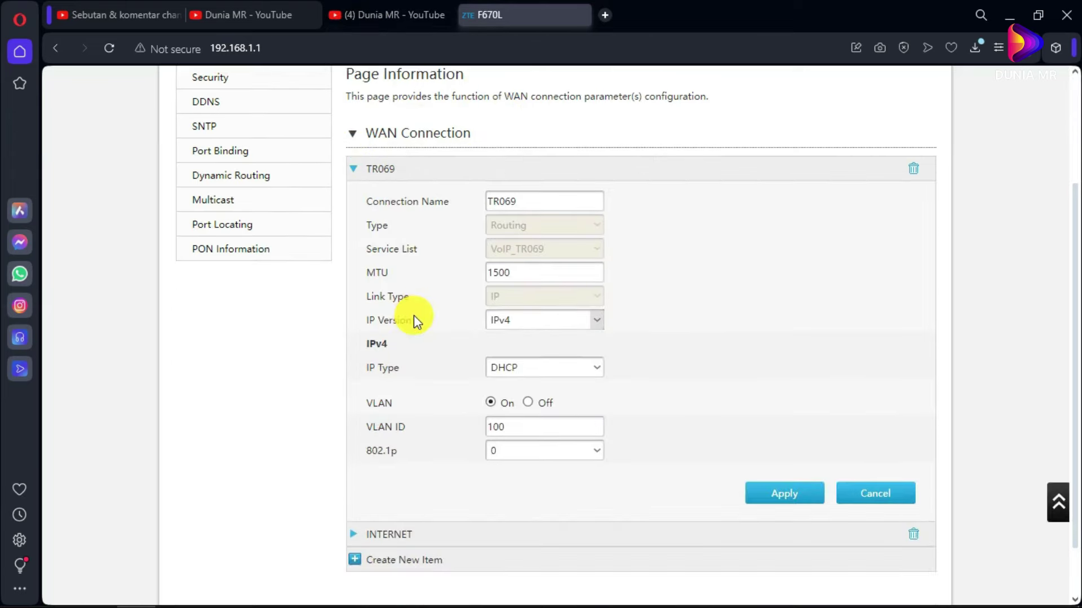
scroll(454, 334, up, 2)
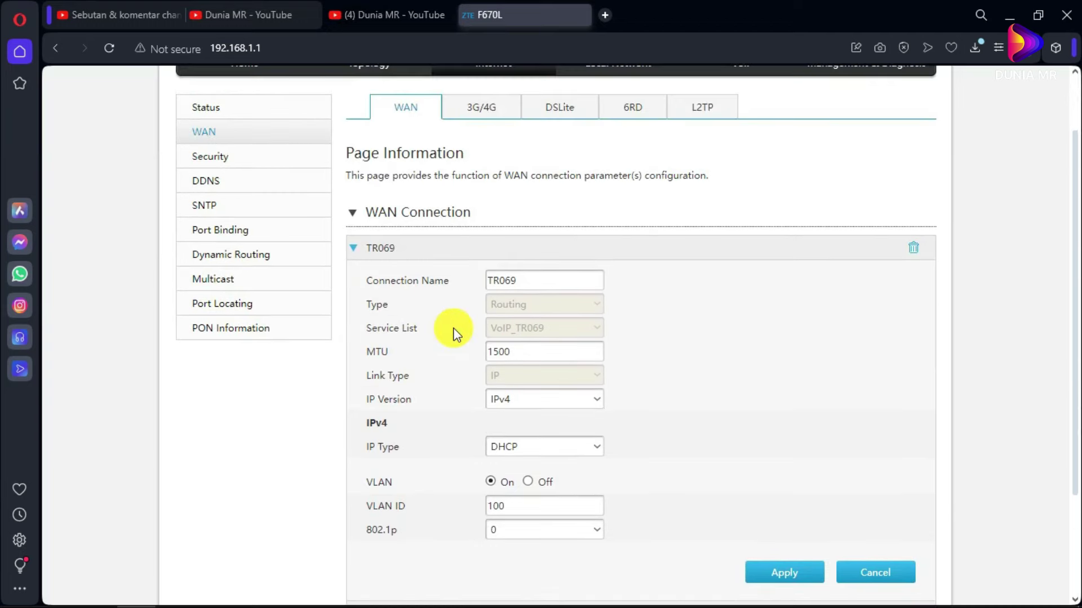
click(104, 14)
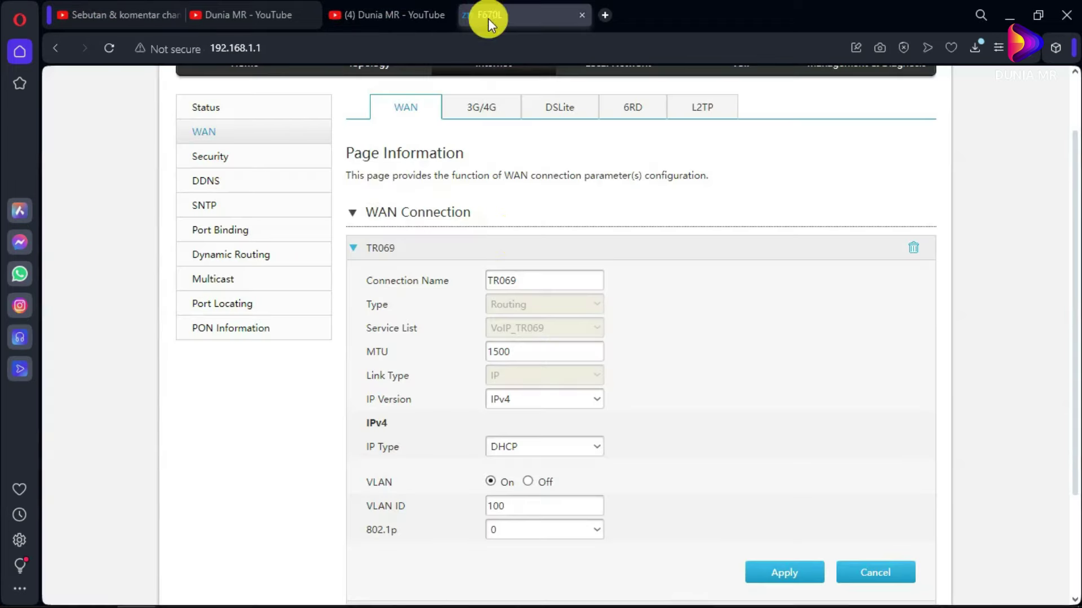
click(488, 16)
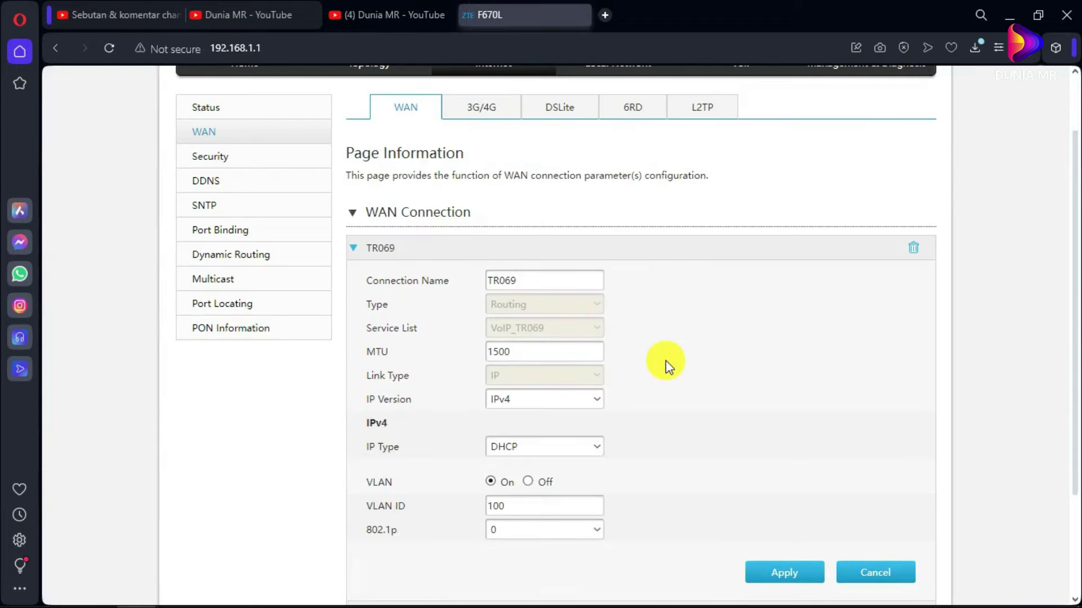
- Switch the TR069 connection's VLAN Off, then back On
scroll(592, 383, down, 1)
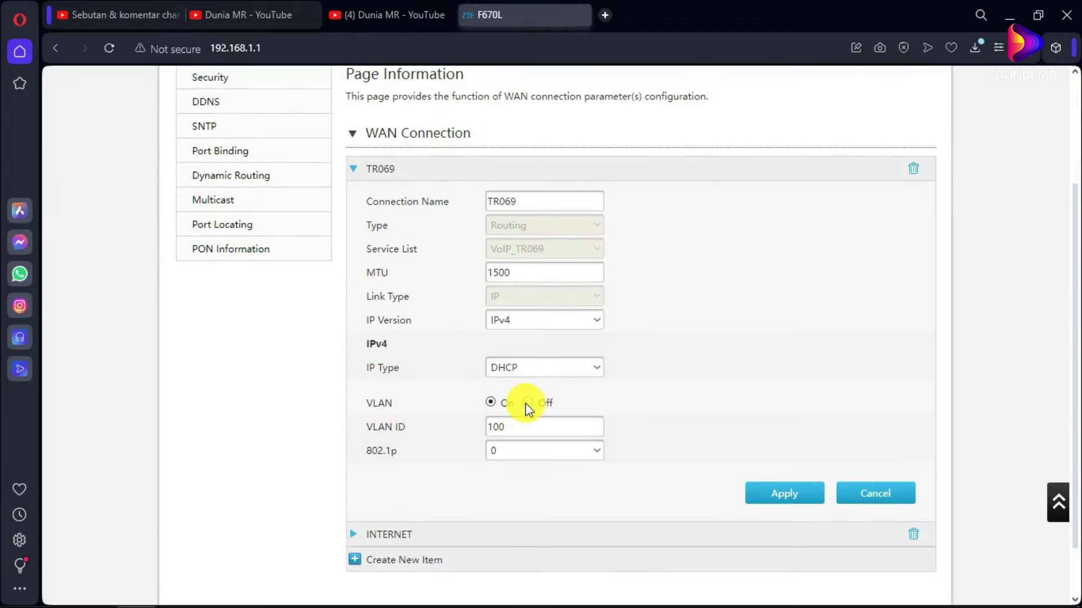
click(526, 403)
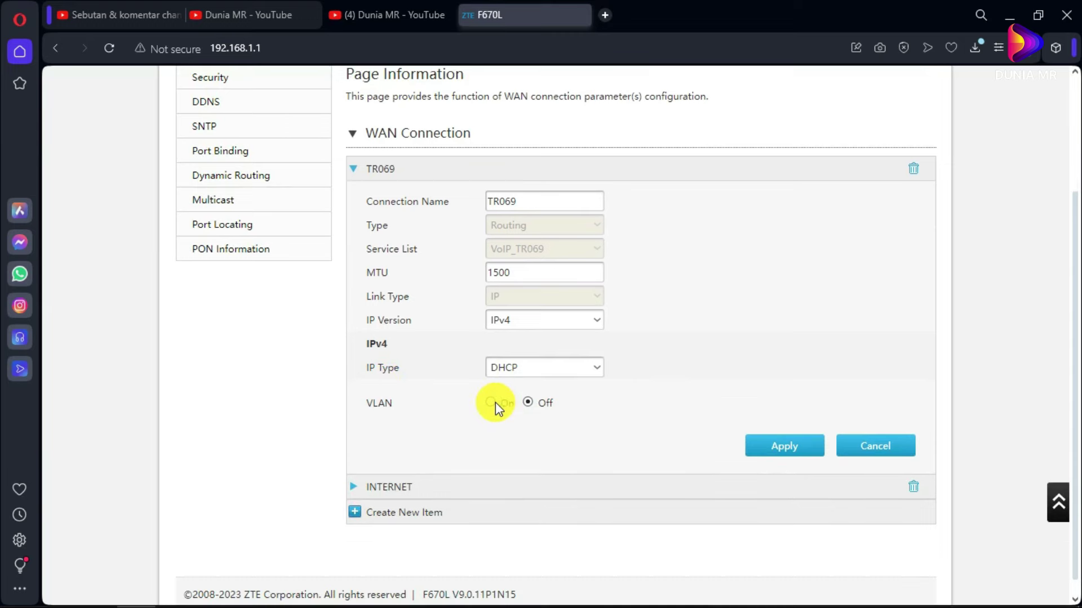
click(495, 402)
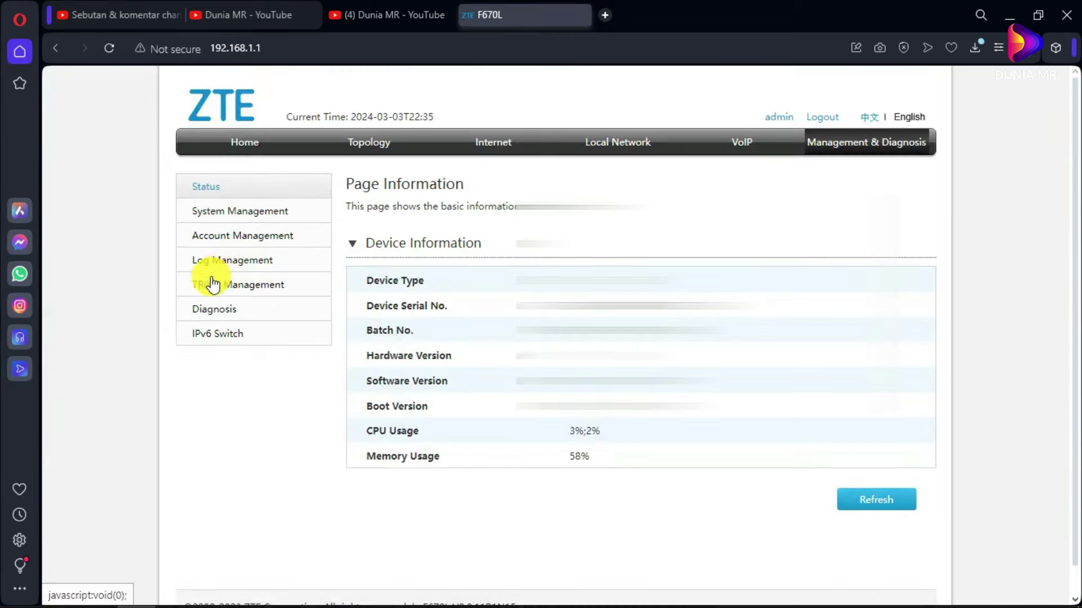
- Review TR069 Management's Basic Configuration, then go to the Internet PON Inform status page
click(213, 284)
scroll(486, 378, down, 2)
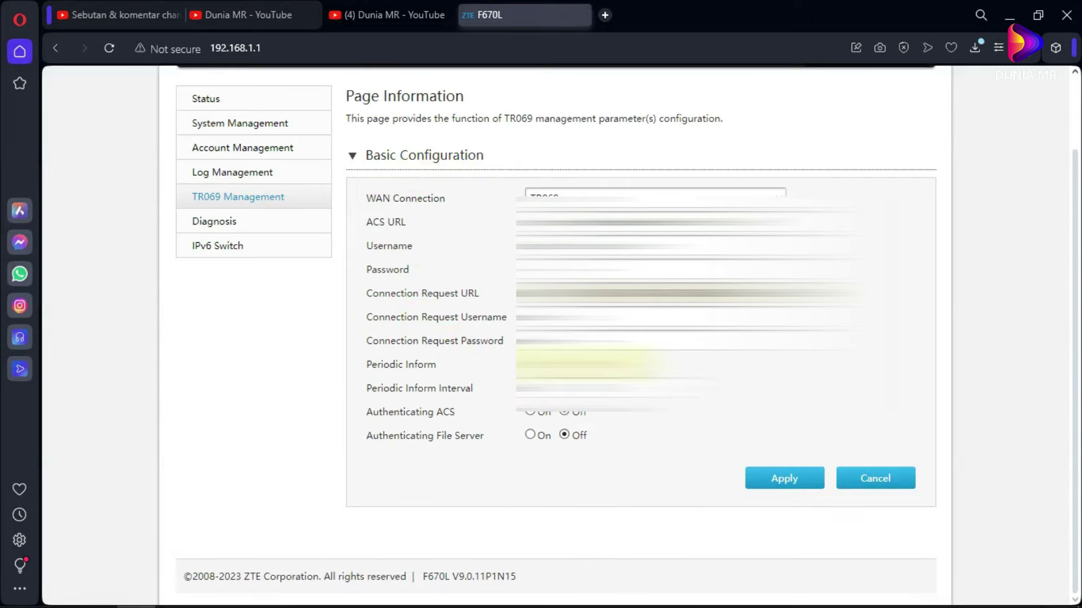
scroll(374, 404, up, 1)
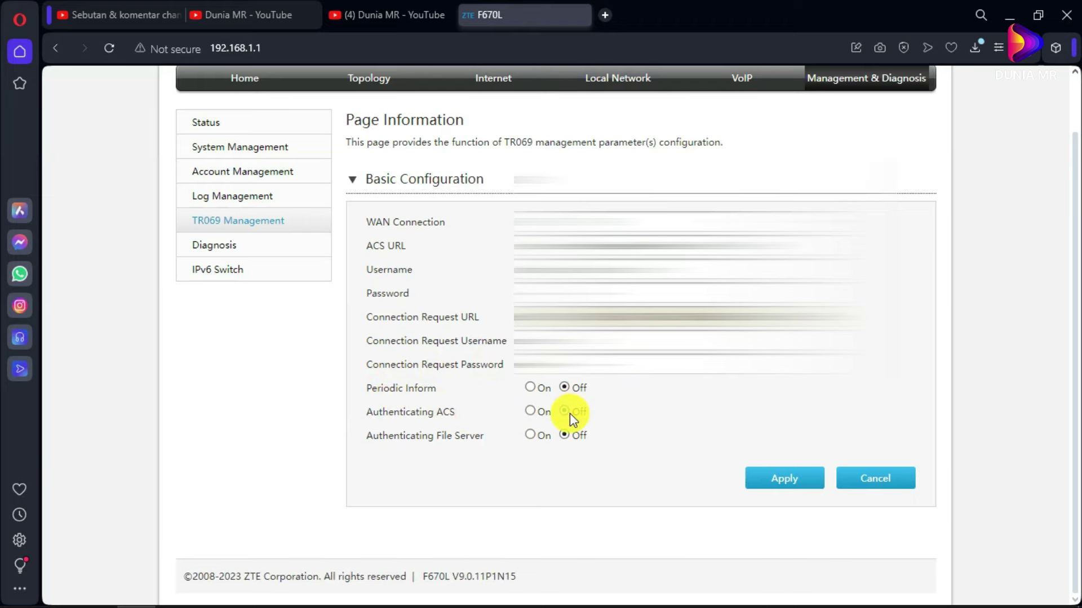
click(482, 78)
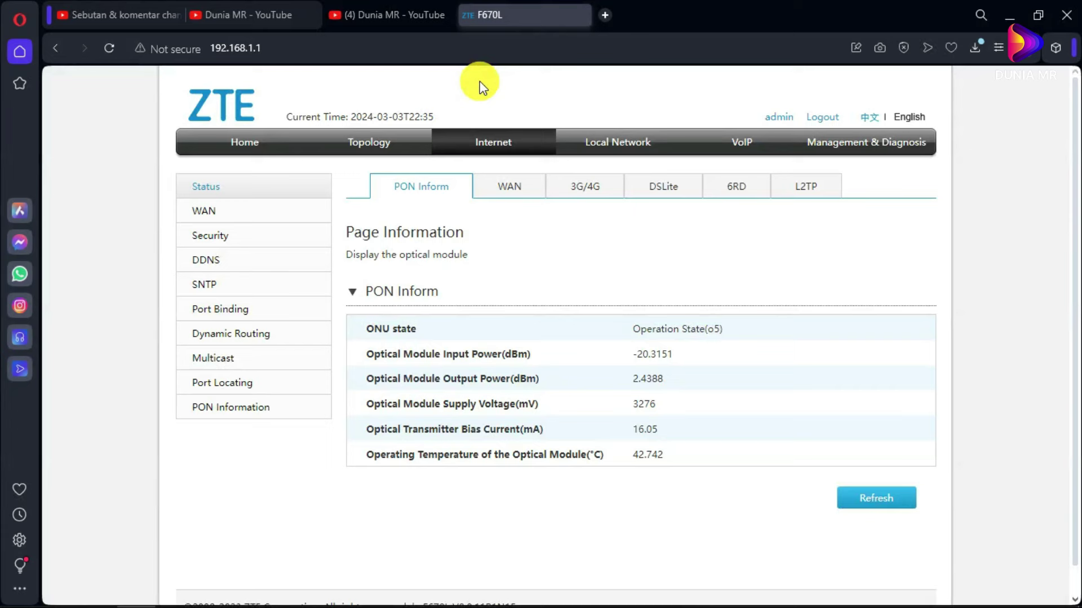
- Inspect the expanded TR069 WAN connection settings, then switch to the YouTube channel's video list
click(496, 188)
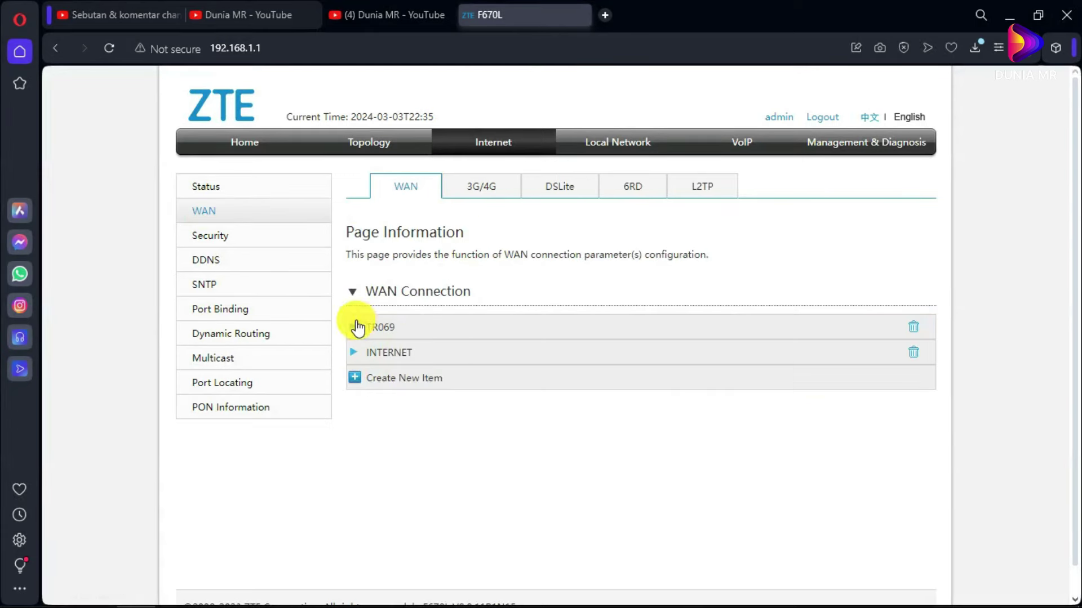
click(915, 330)
scroll(620, 428, down, 4)
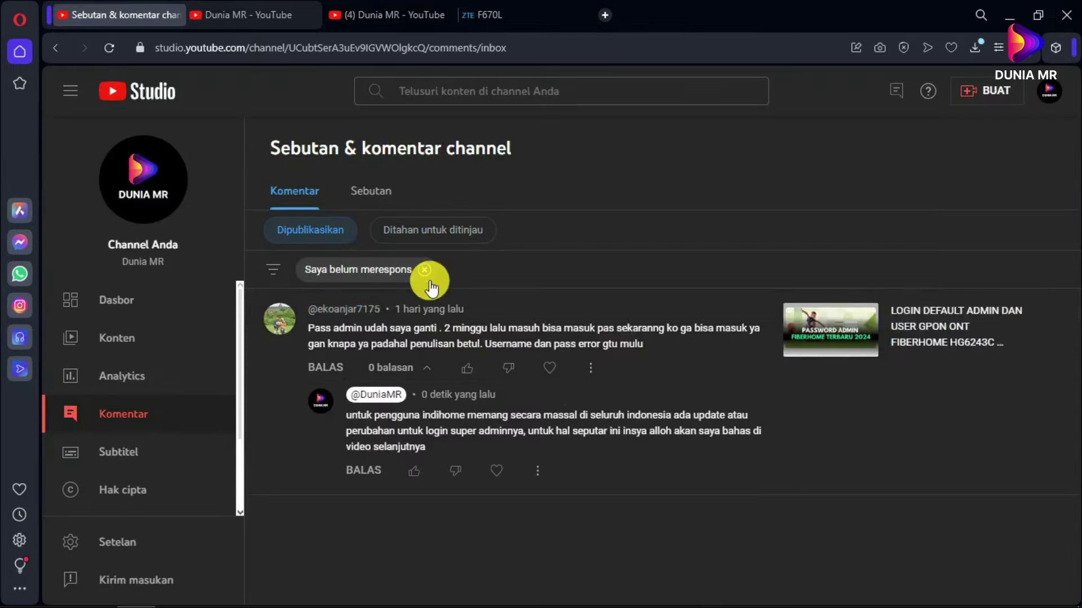
drag(644, 342, 309, 322)
click(490, 15)
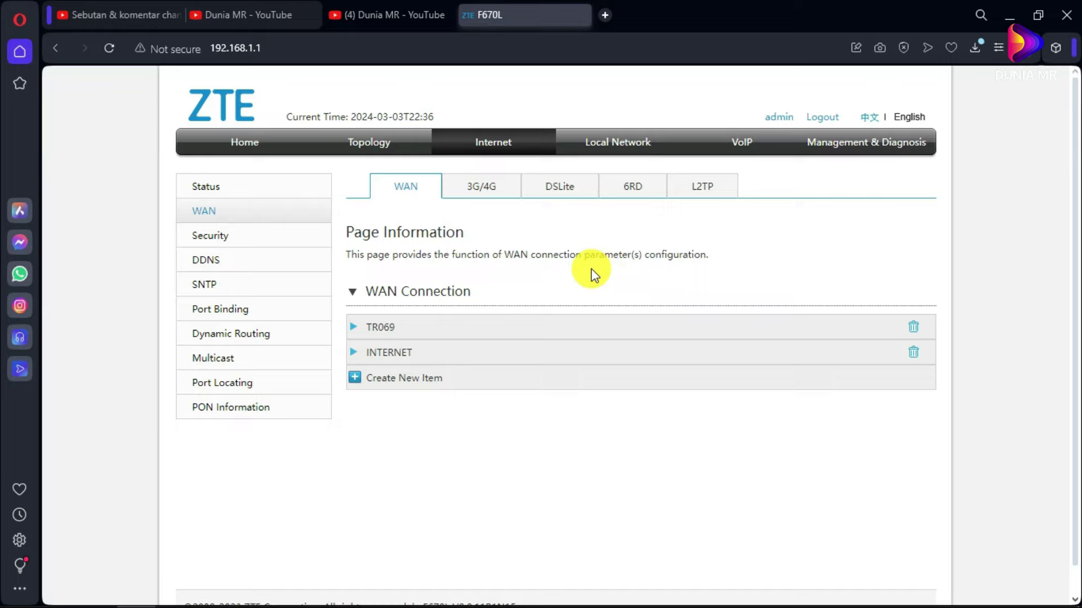
click(360, 8)
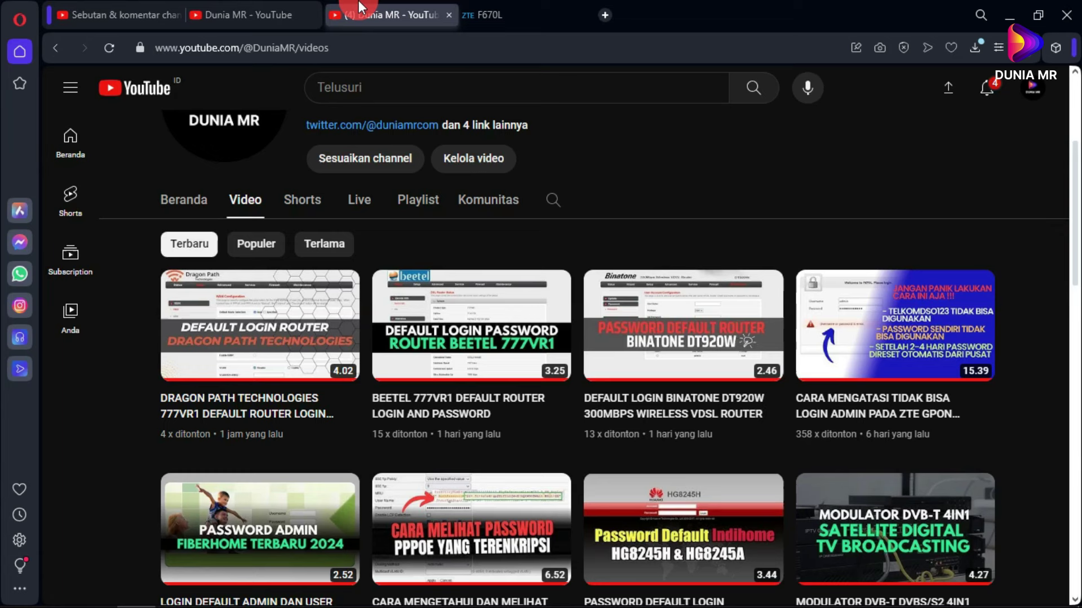
- Return to the router's WAN configuration page and clear an accidental text selection
click(494, 7)
click(149, 8)
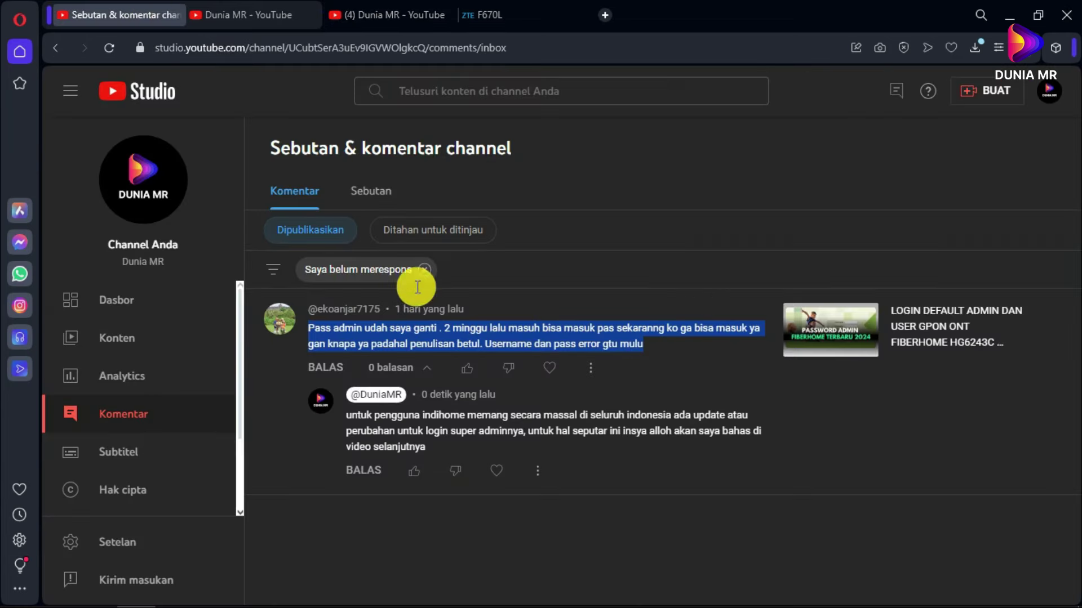
click(509, 8)
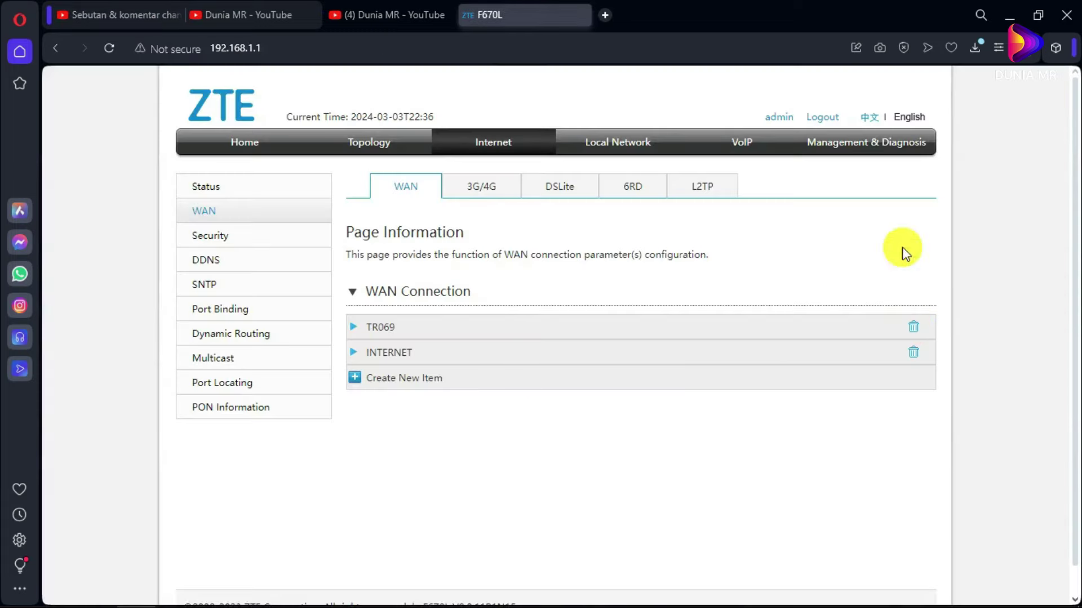
drag(863, 142, 411, 350)
click(378, 355)
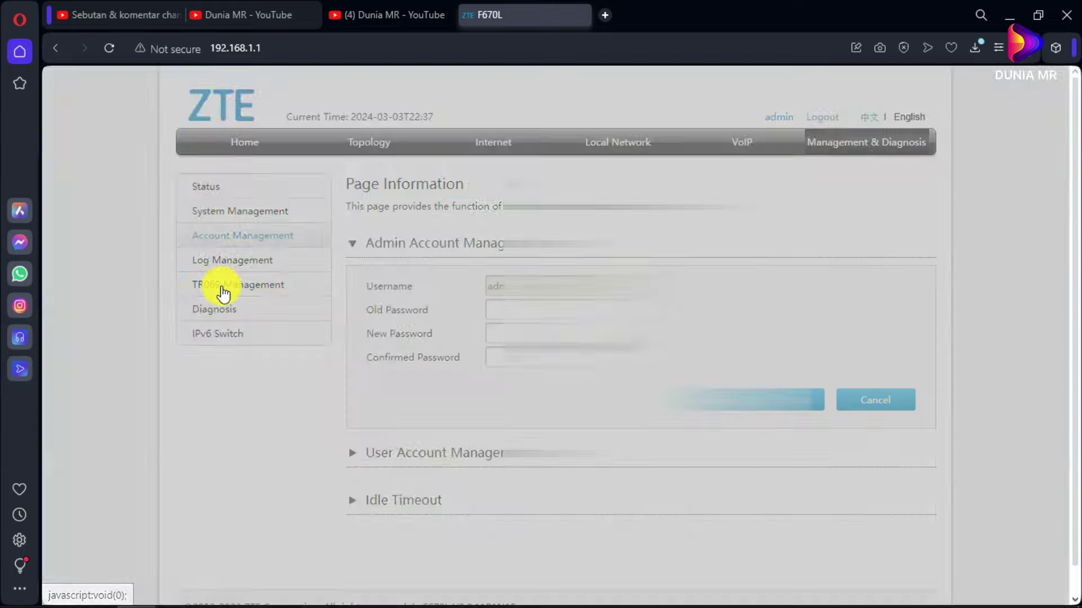
- Scroll through the TR069 Management settings, then move to the YouTube video list tab
click(223, 288)
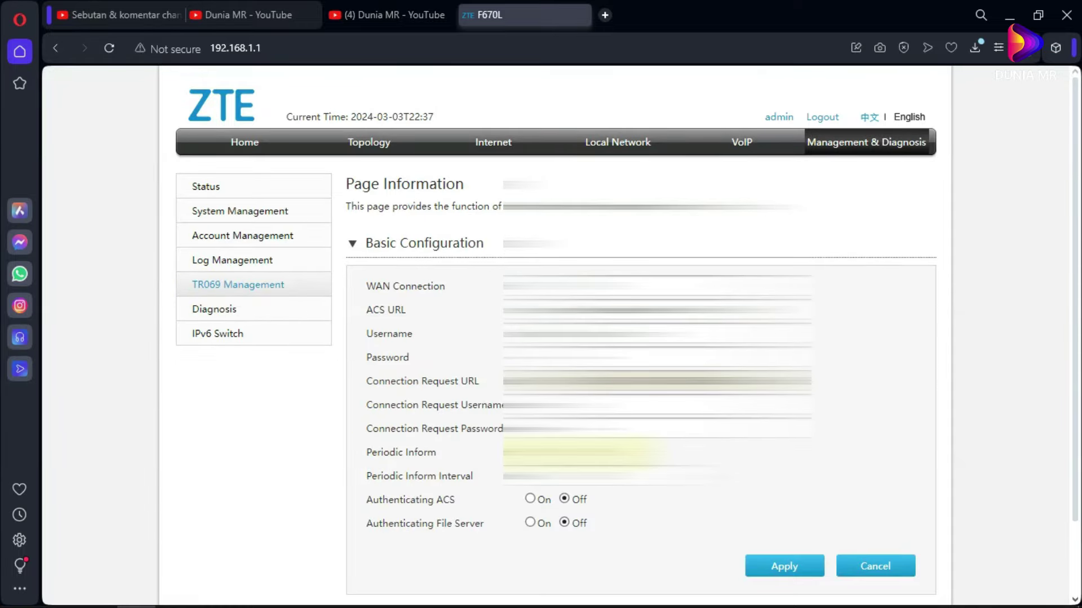
scroll(685, 492, down, 1)
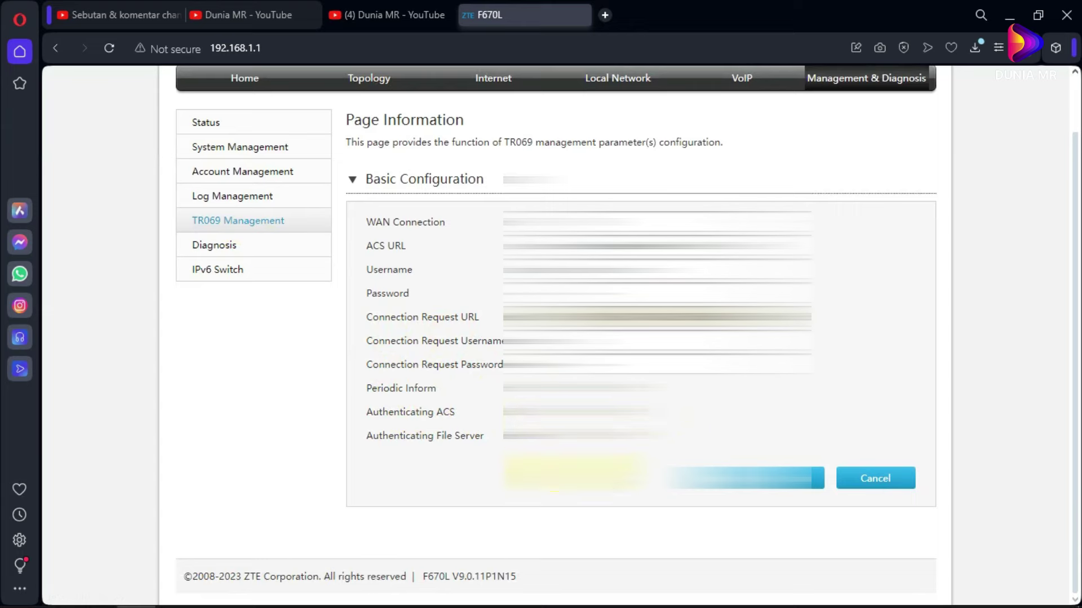
scroll(361, 344, up, 1)
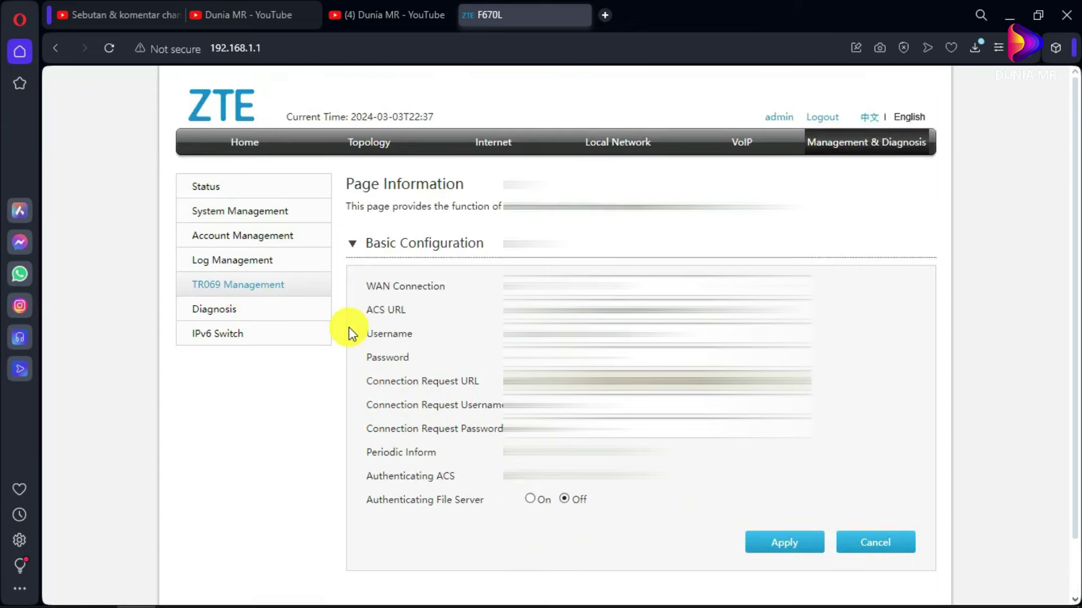
scroll(353, 330, down, 1)
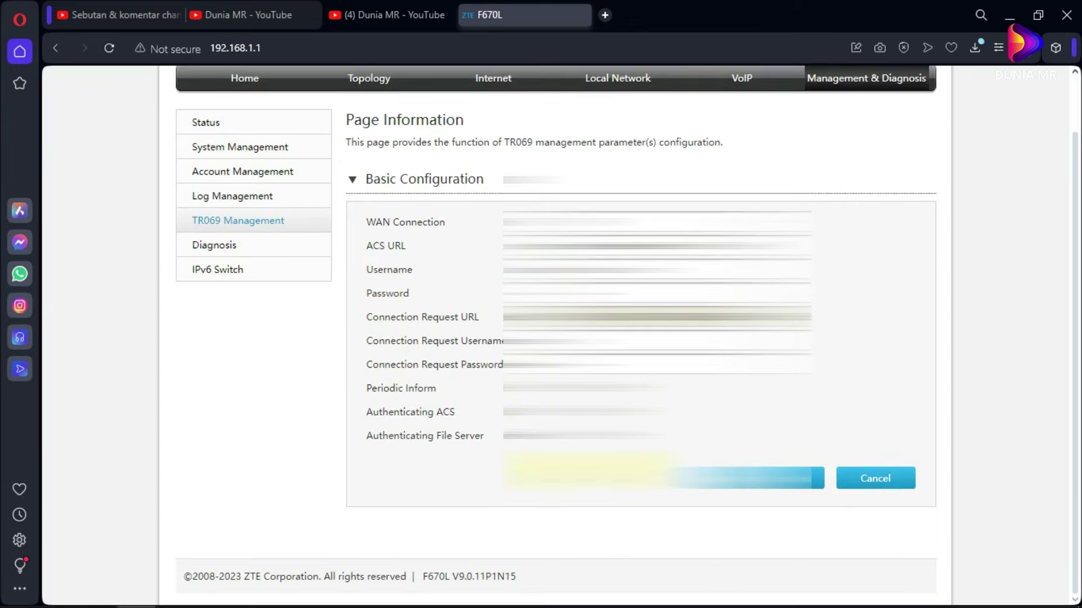
key(ctrl+shift+Tab)
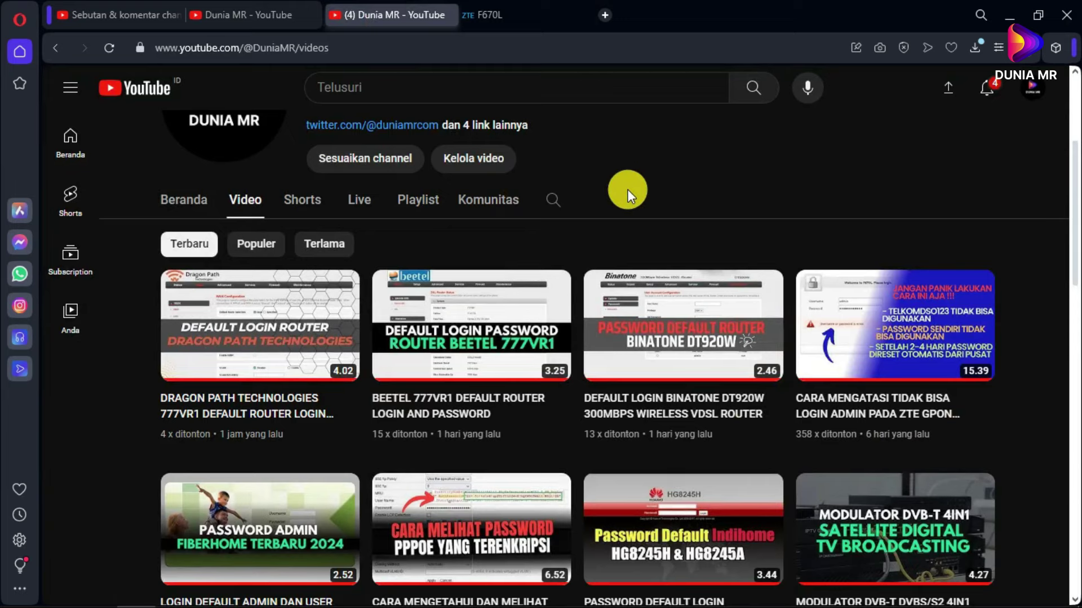
- Open Downloads and look at the config_my_login.bin and config_default_user.bin backups
mouse_move(157, 587)
click(97, 592)
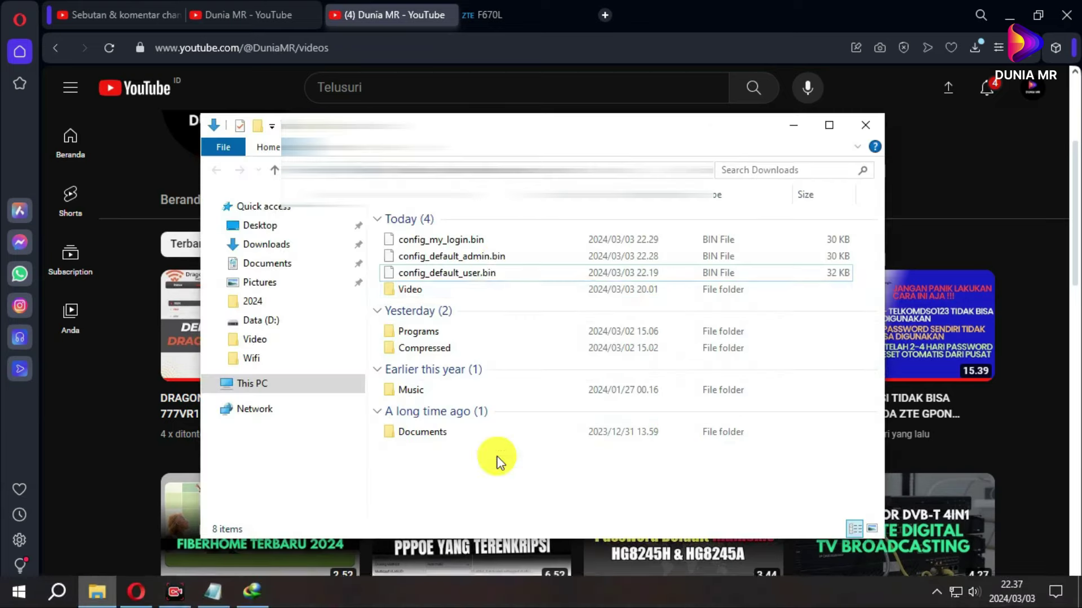
click(470, 241)
click(467, 275)
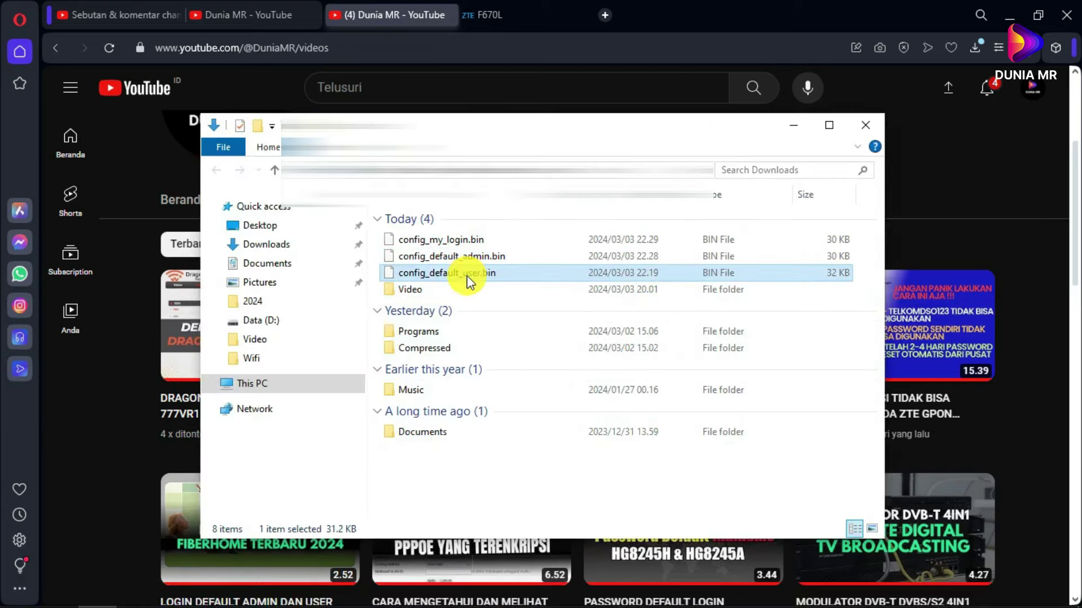
- Back in the router interface, open the Internet WAN connection list
click(577, 12)
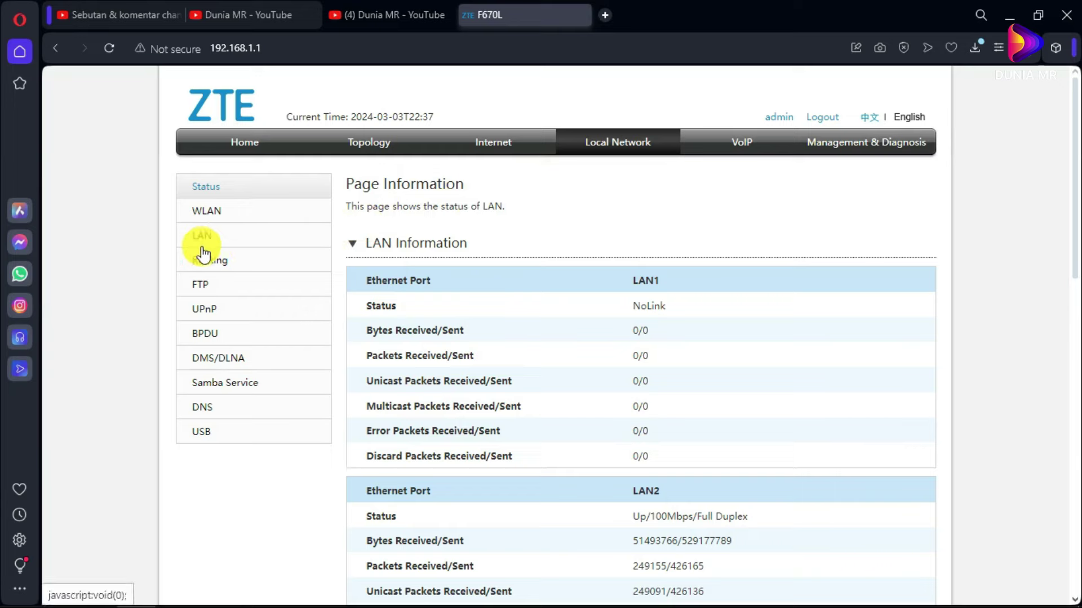
click(493, 144)
click(213, 217)
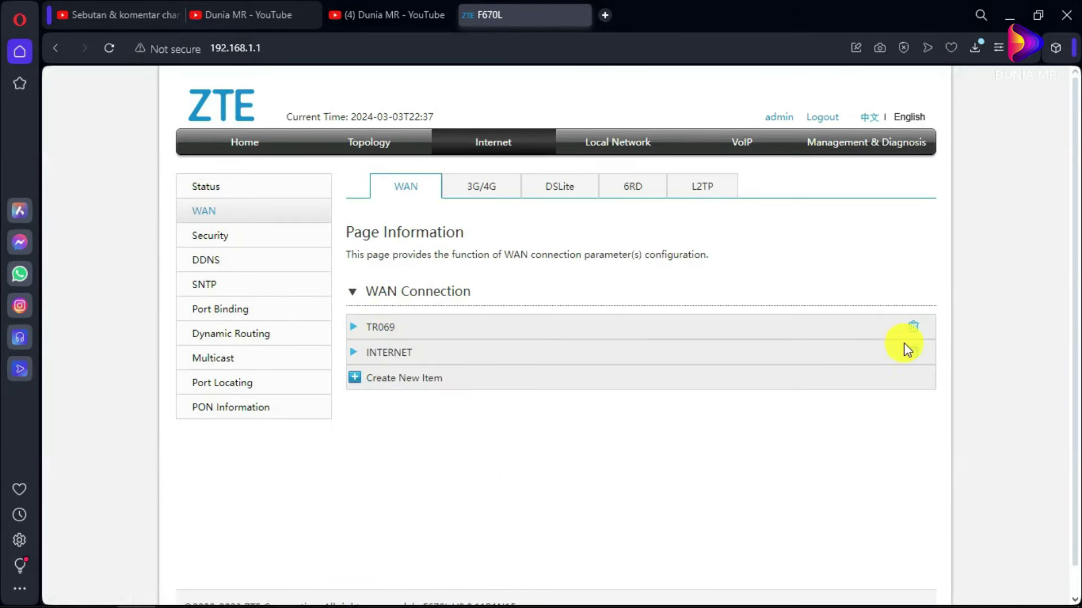
- Review TR069 Management again, then open System Management's user configuration backup page
click(865, 142)
click(203, 288)
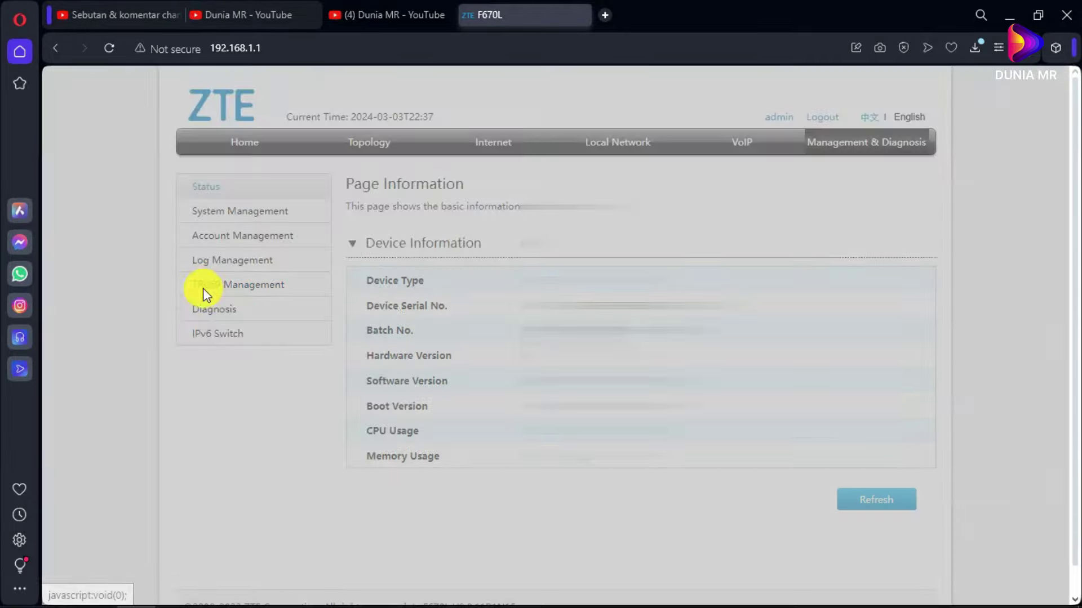
scroll(574, 462, down, 2)
scroll(625, 332, up, 3)
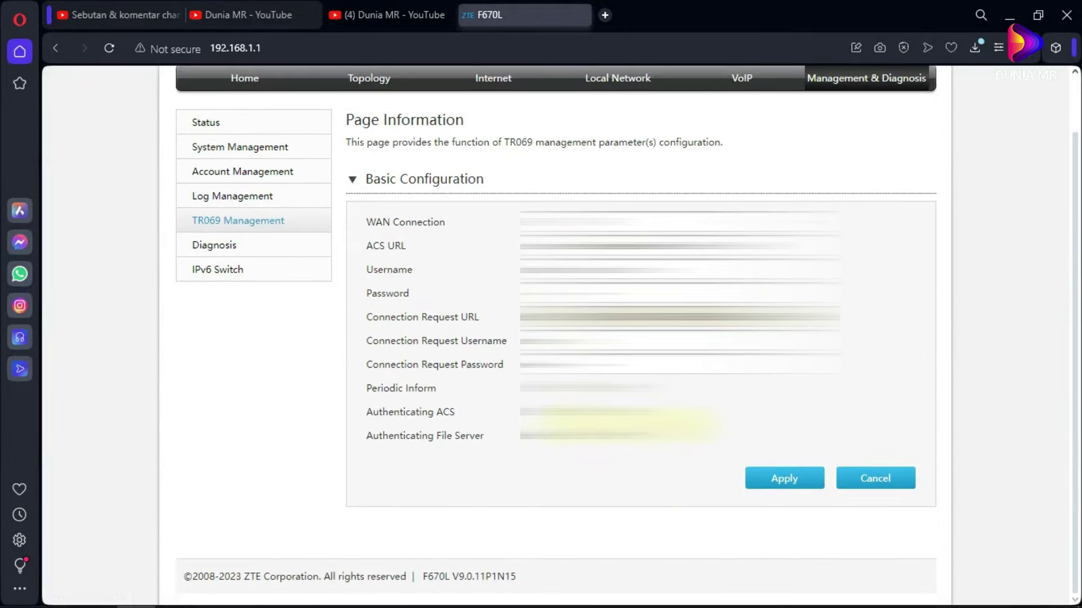
click(201, 212)
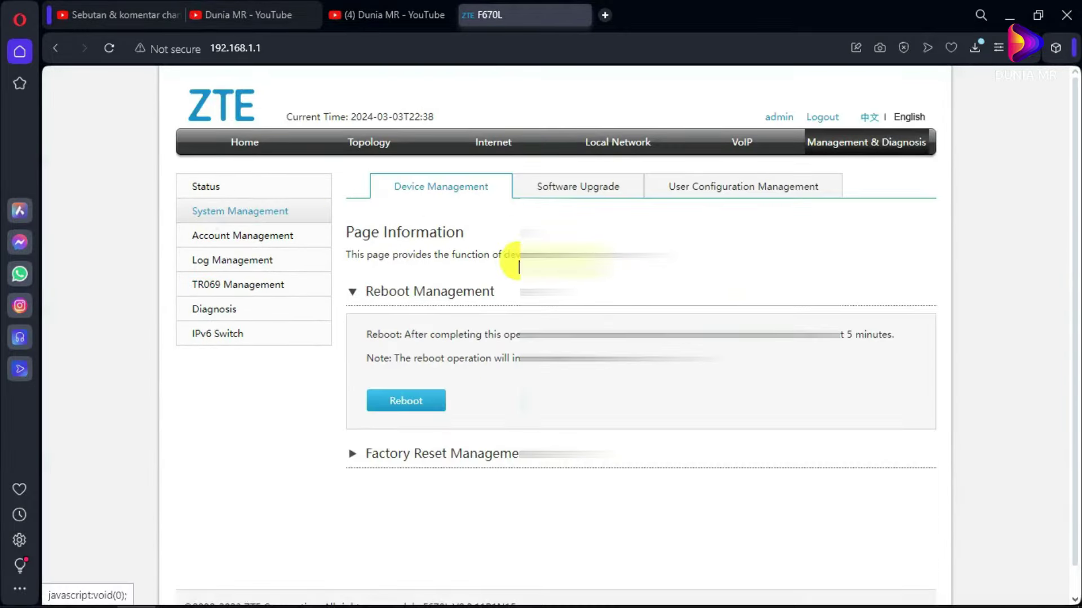
click(732, 186)
- Download a configuration backup and rename config.bin to config_my_login_delete_tr069.bin
click(418, 355)
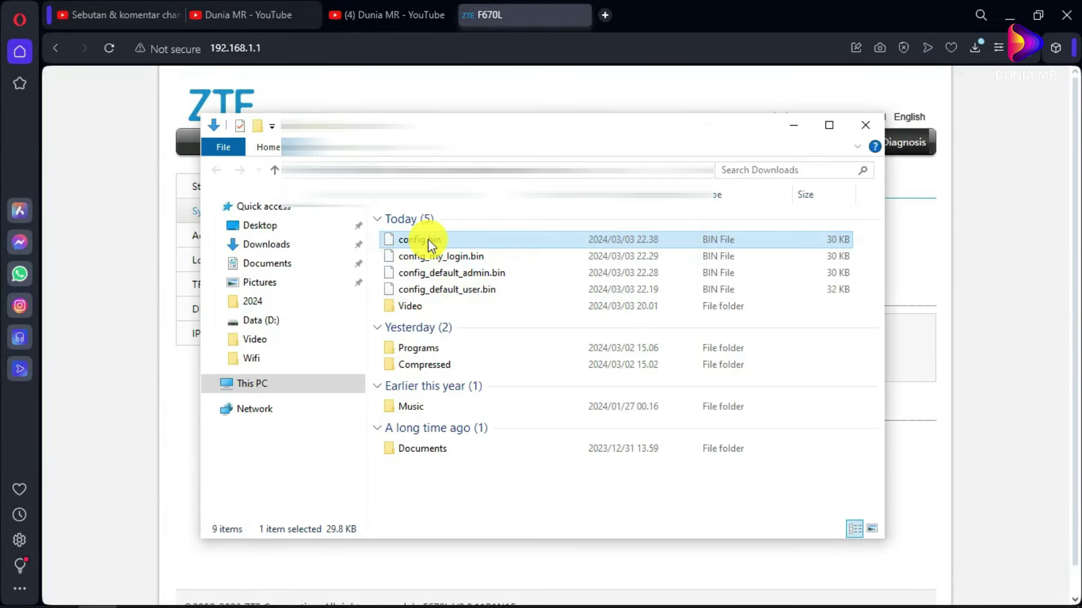
right_click(423, 241)
click(471, 571)
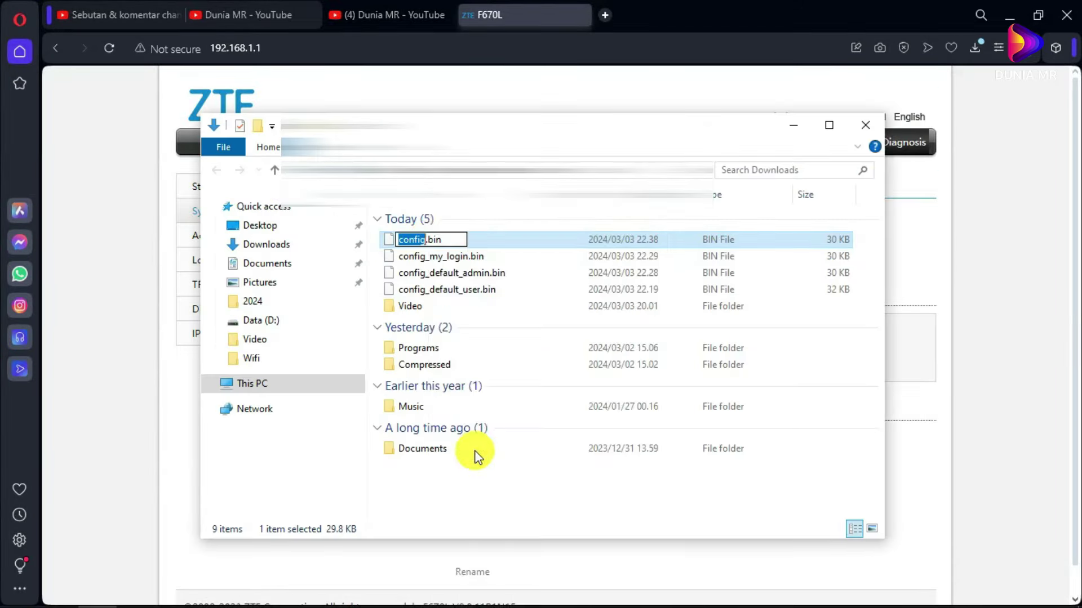
text(_my)
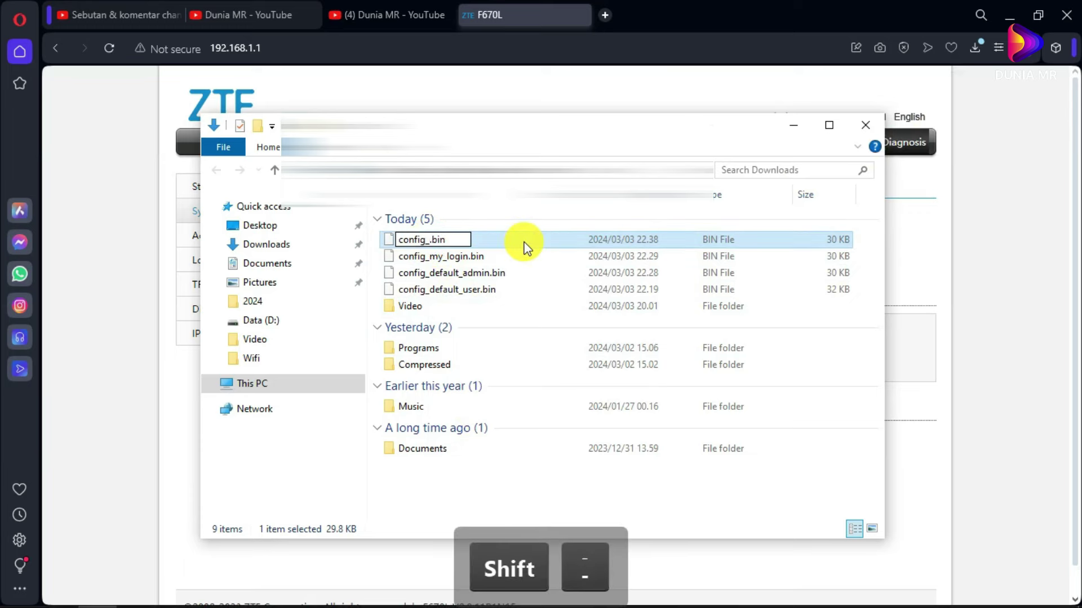
text(_login)
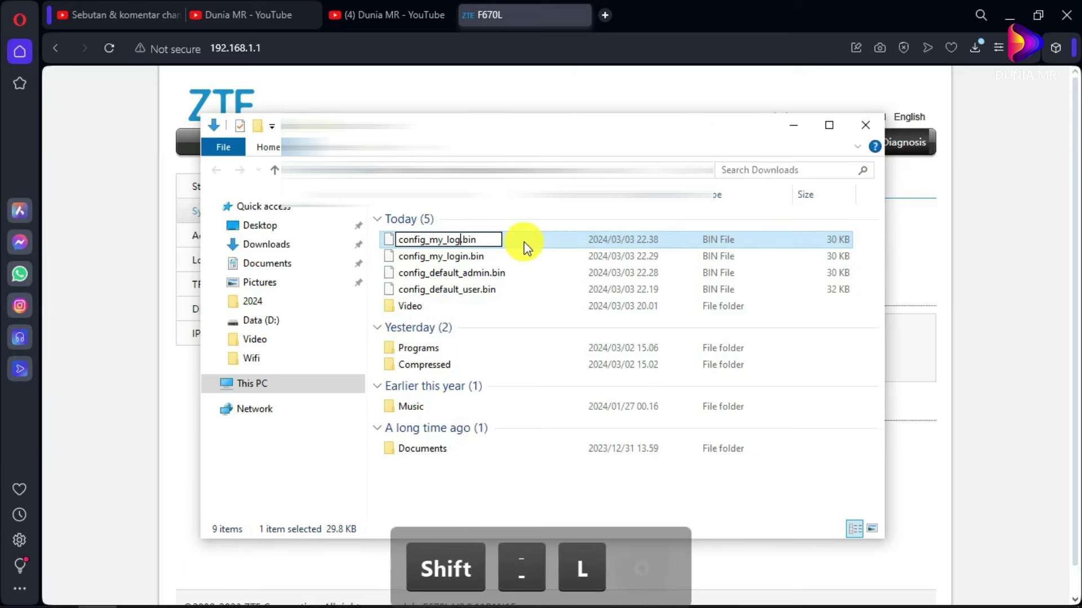
text(_dele)
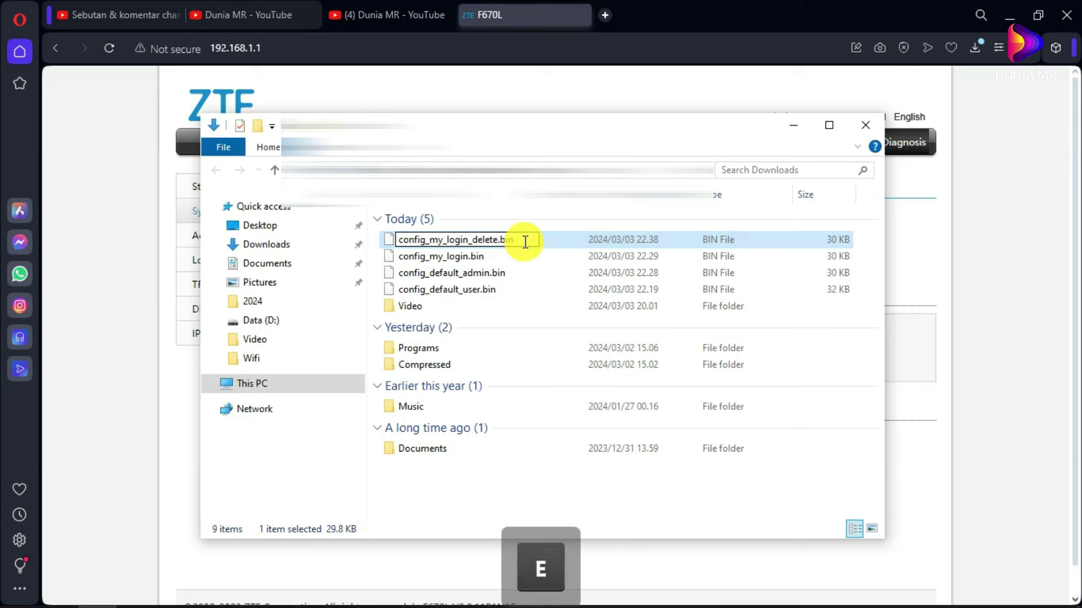
text(te)
text(_tr)
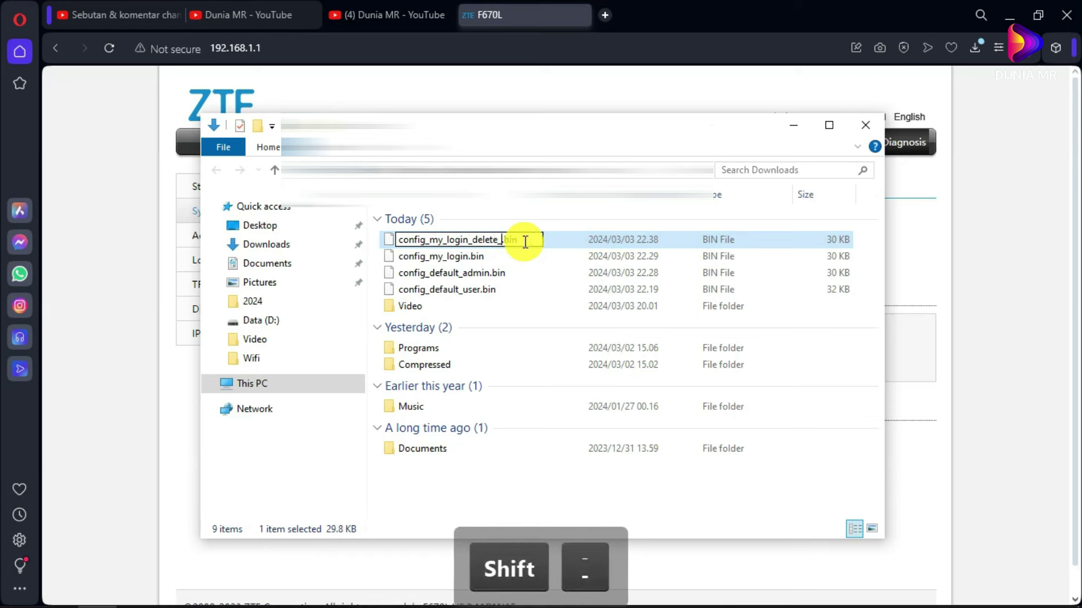
text(069)
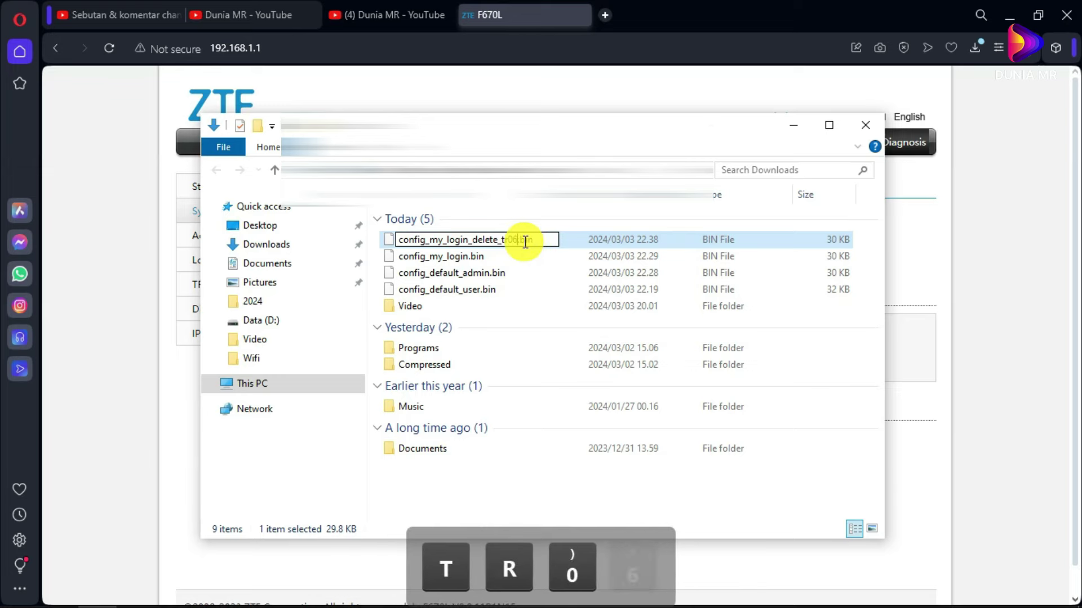
click(542, 215)
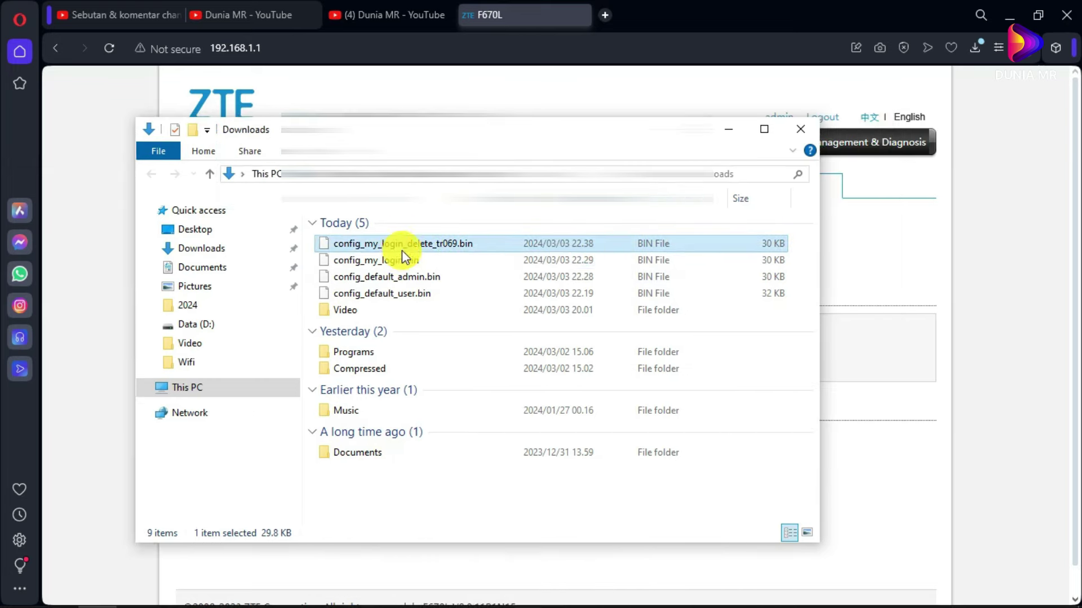
- Compare the renamed backup with config_my_login.bin, config_default_admin.bin and config_default_user.bin, then leave Explorer
click(394, 262)
click(394, 276)
click(396, 292)
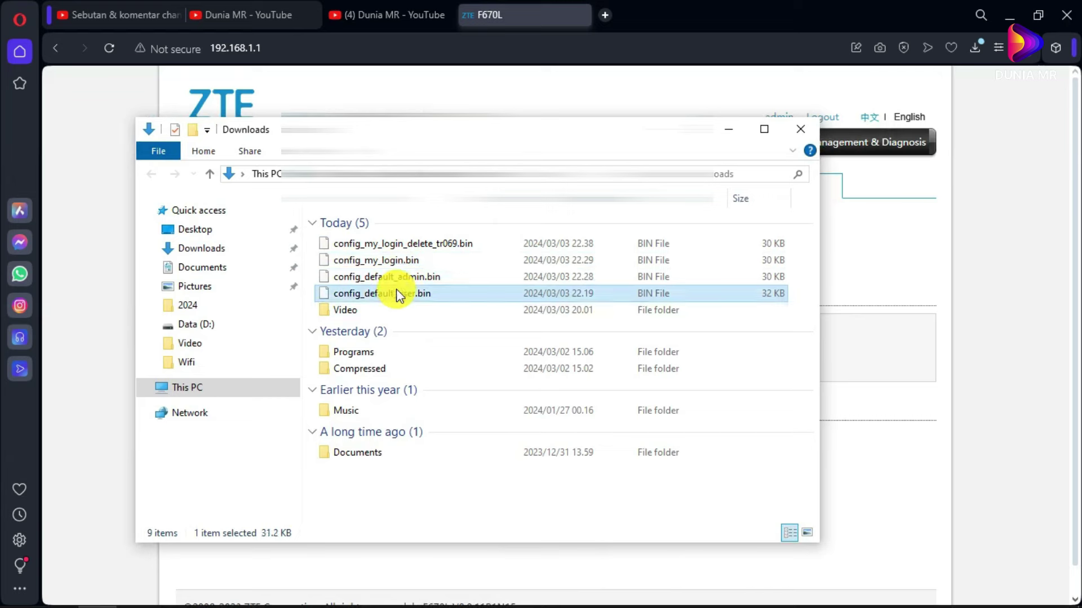
click(401, 243)
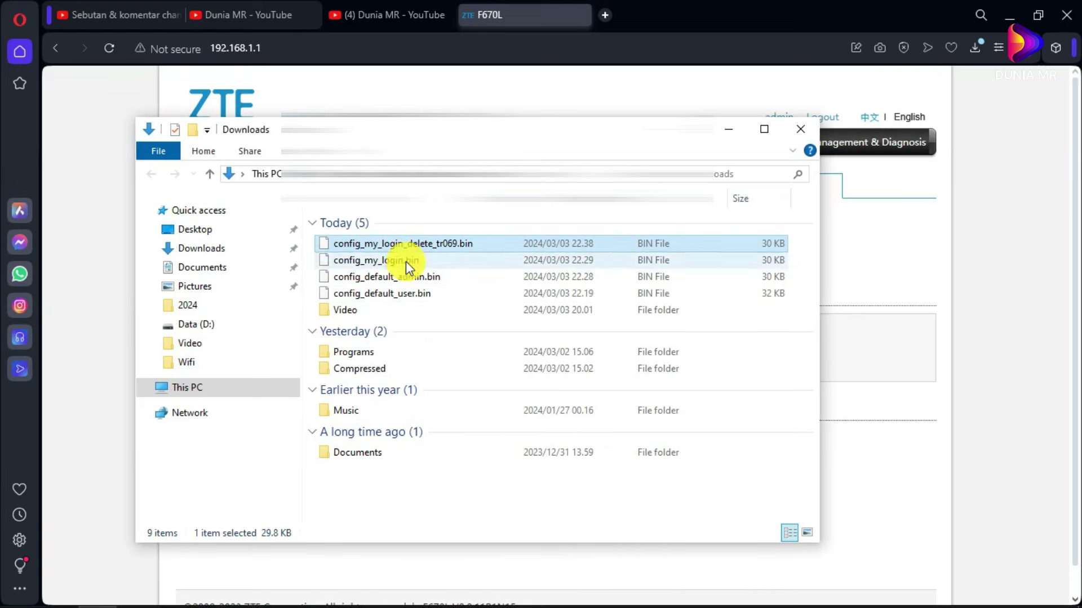
click(423, 276)
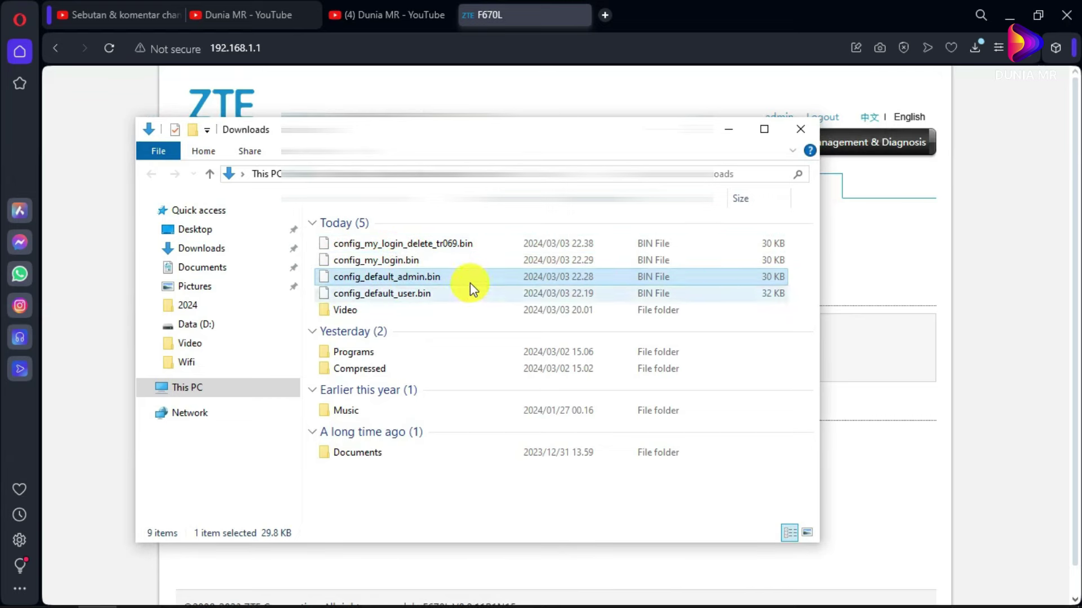
click(451, 249)
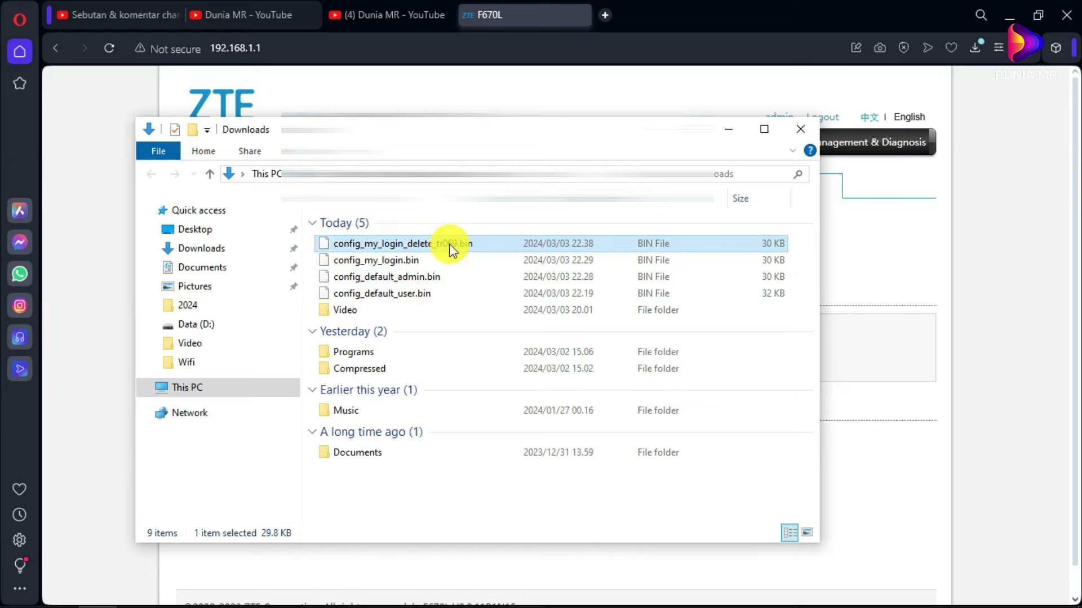
click(421, 278)
click(435, 242)
key(alt+Tab)
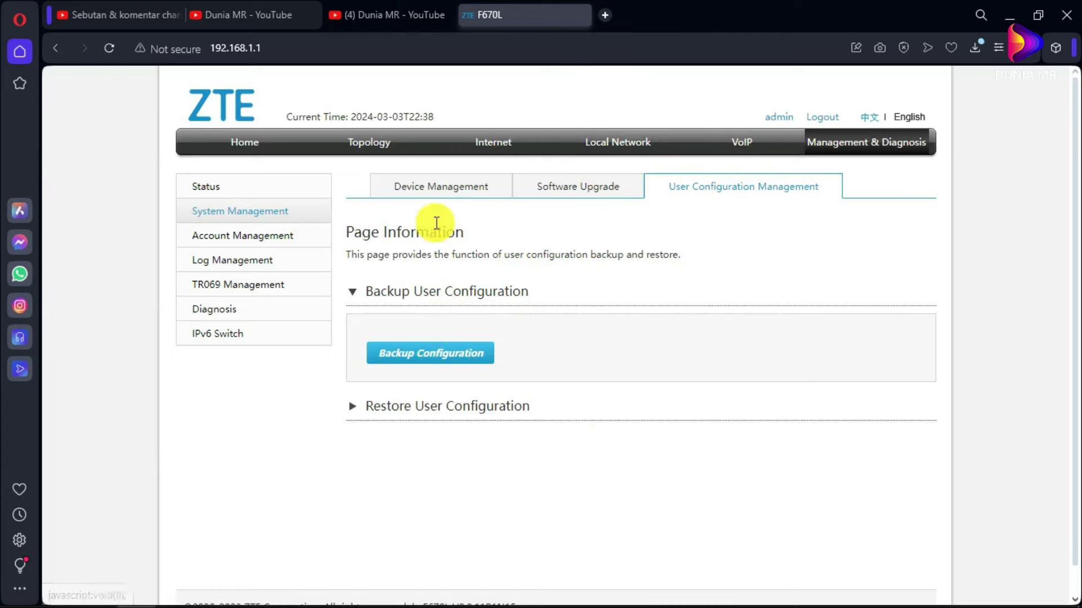
- Select the viewer's comment in YouTube Studio, then return to the router's Internet WAN list
click(93, 11)
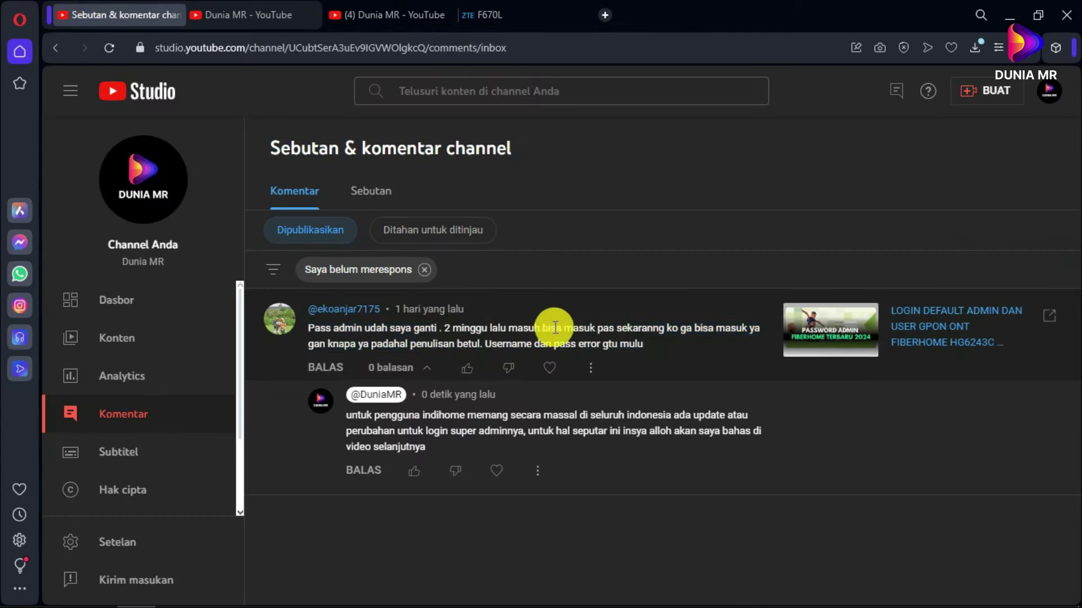
triple_click(651, 341)
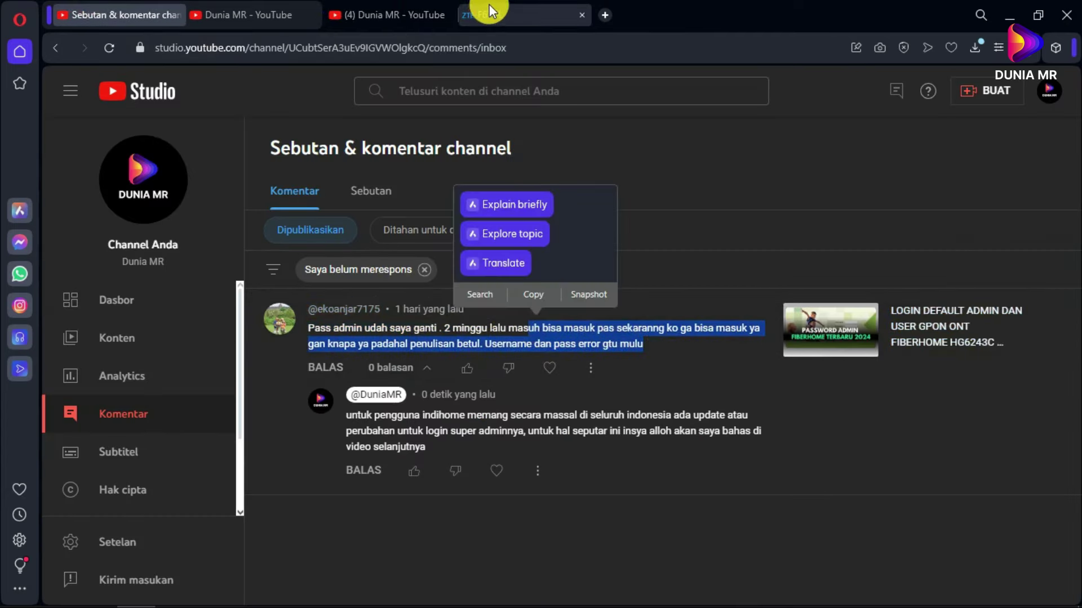
click(490, 12)
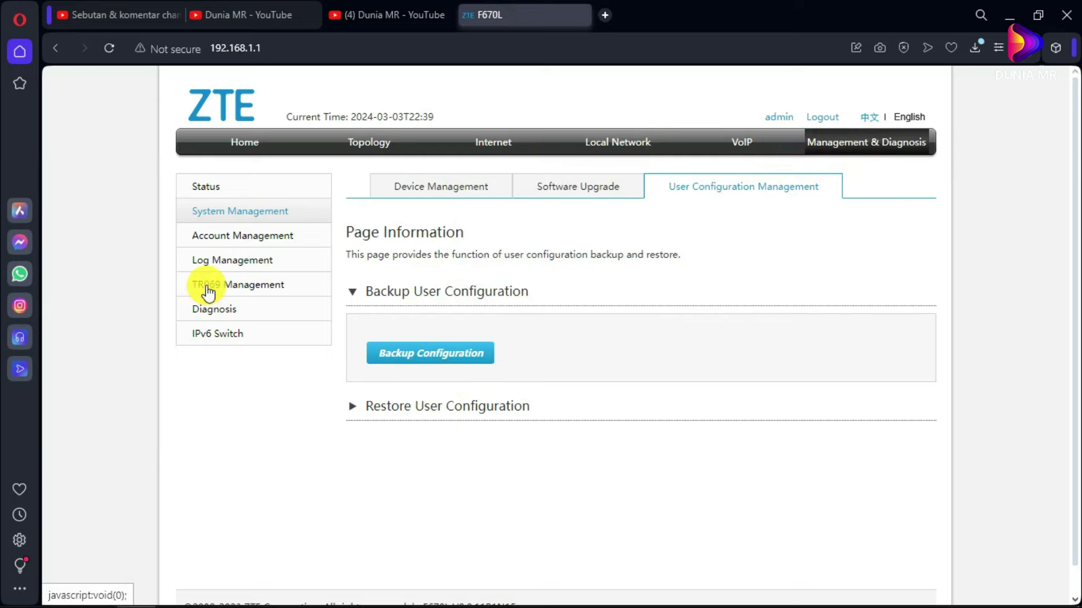
click(497, 144)
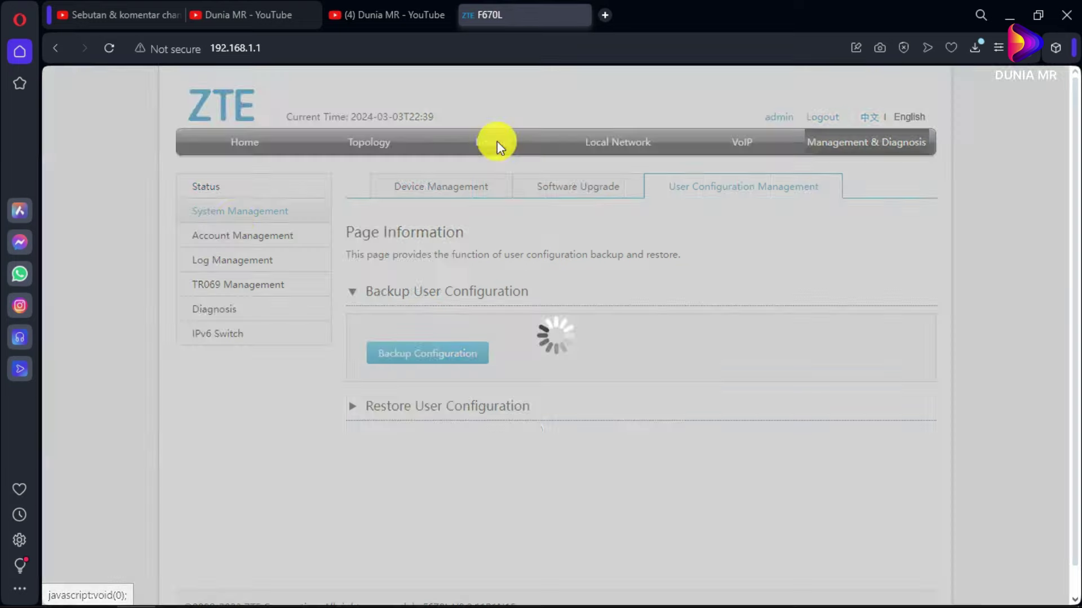
click(213, 217)
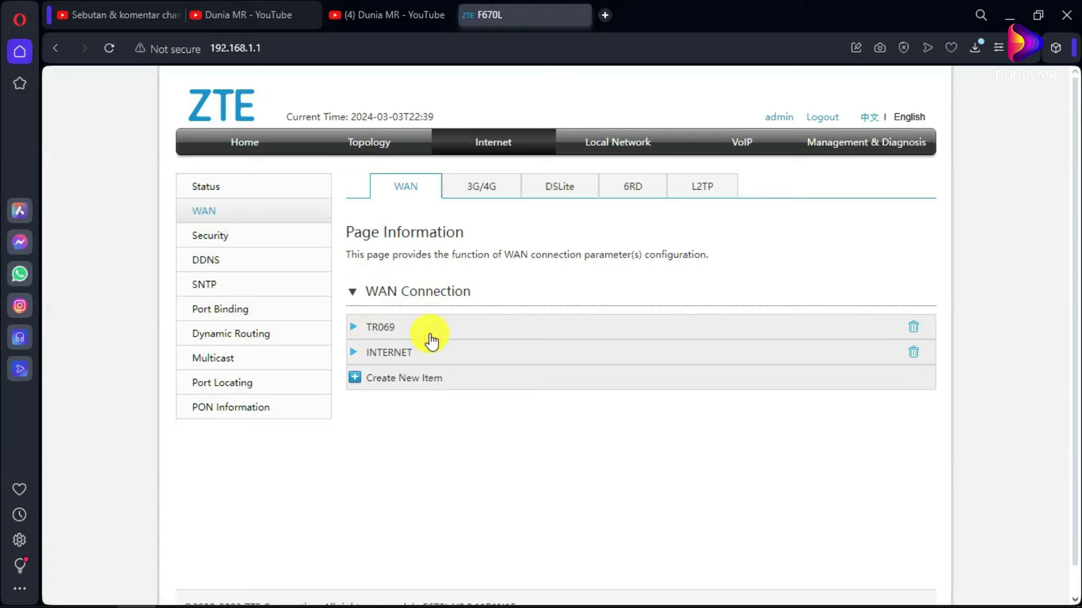